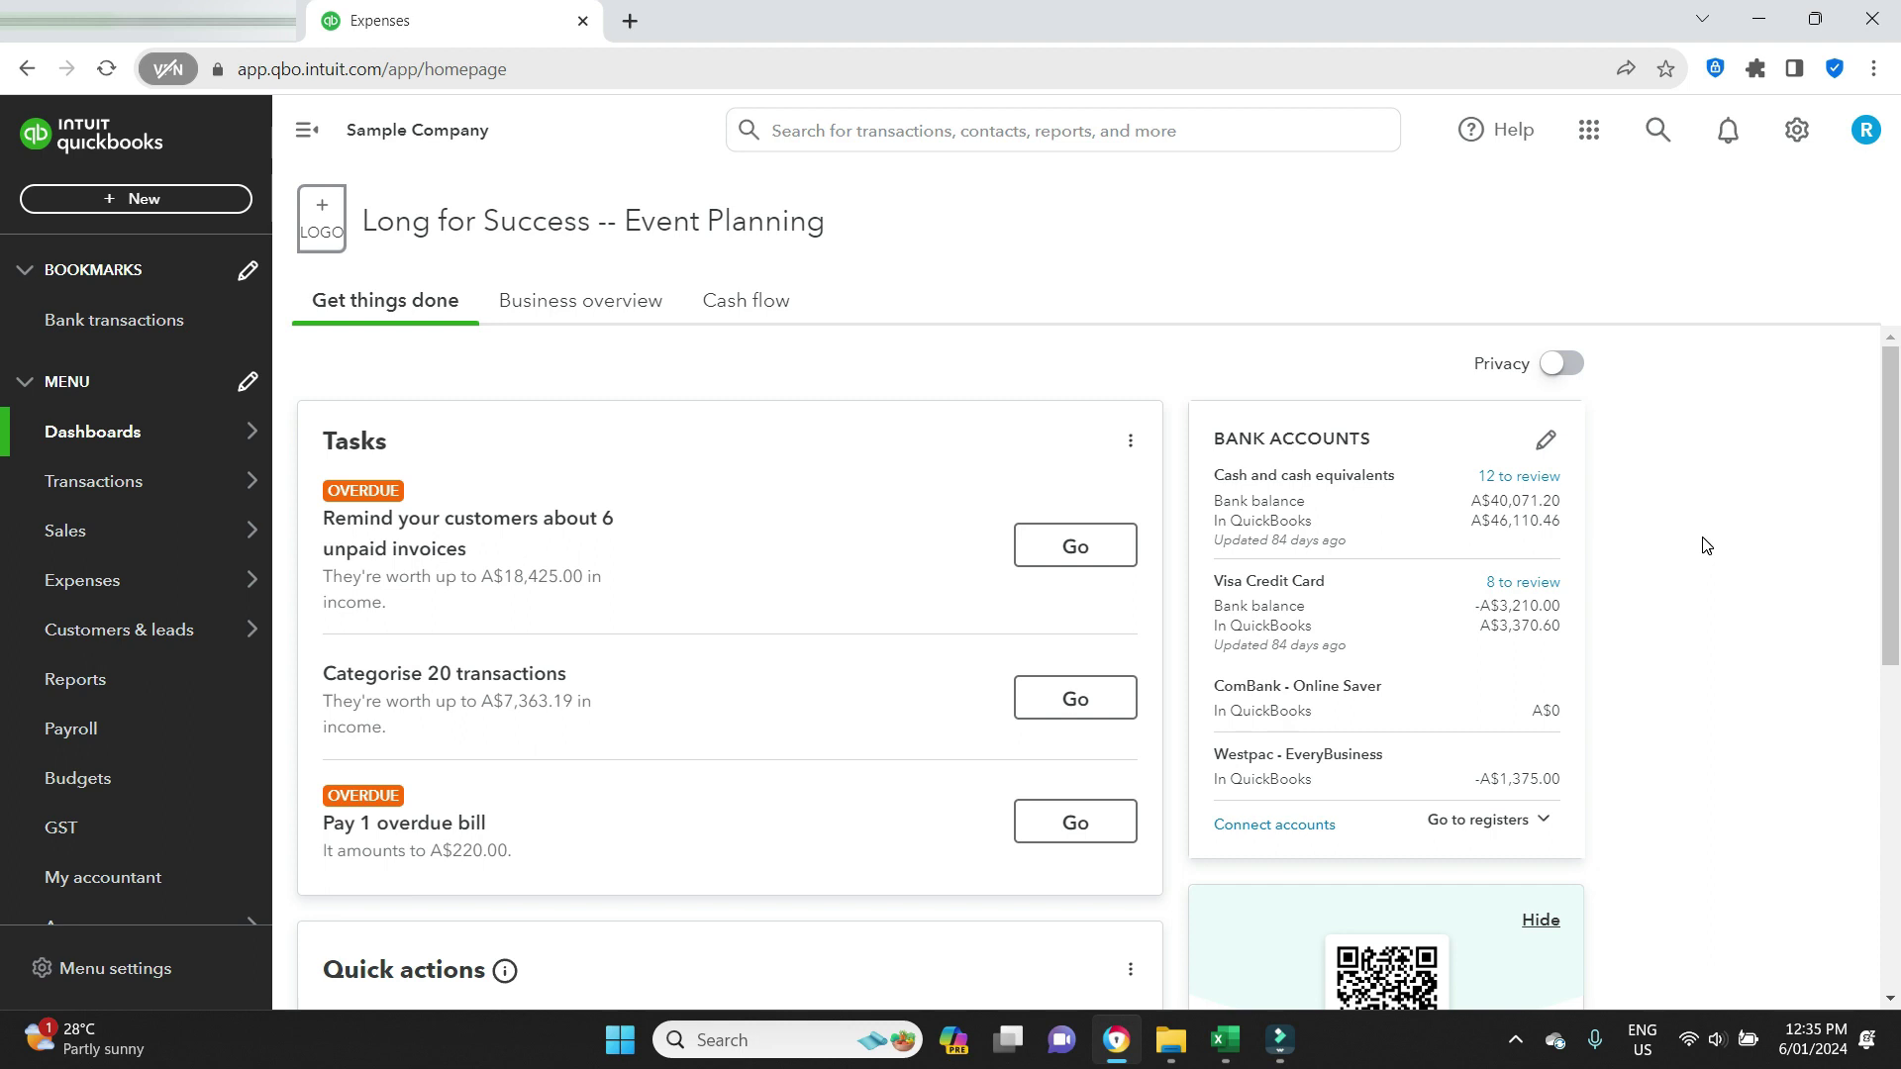
Open Pay Bills from + New and check Westpac - EveryBusiness in the Payment account list.
left_click(146, 200)
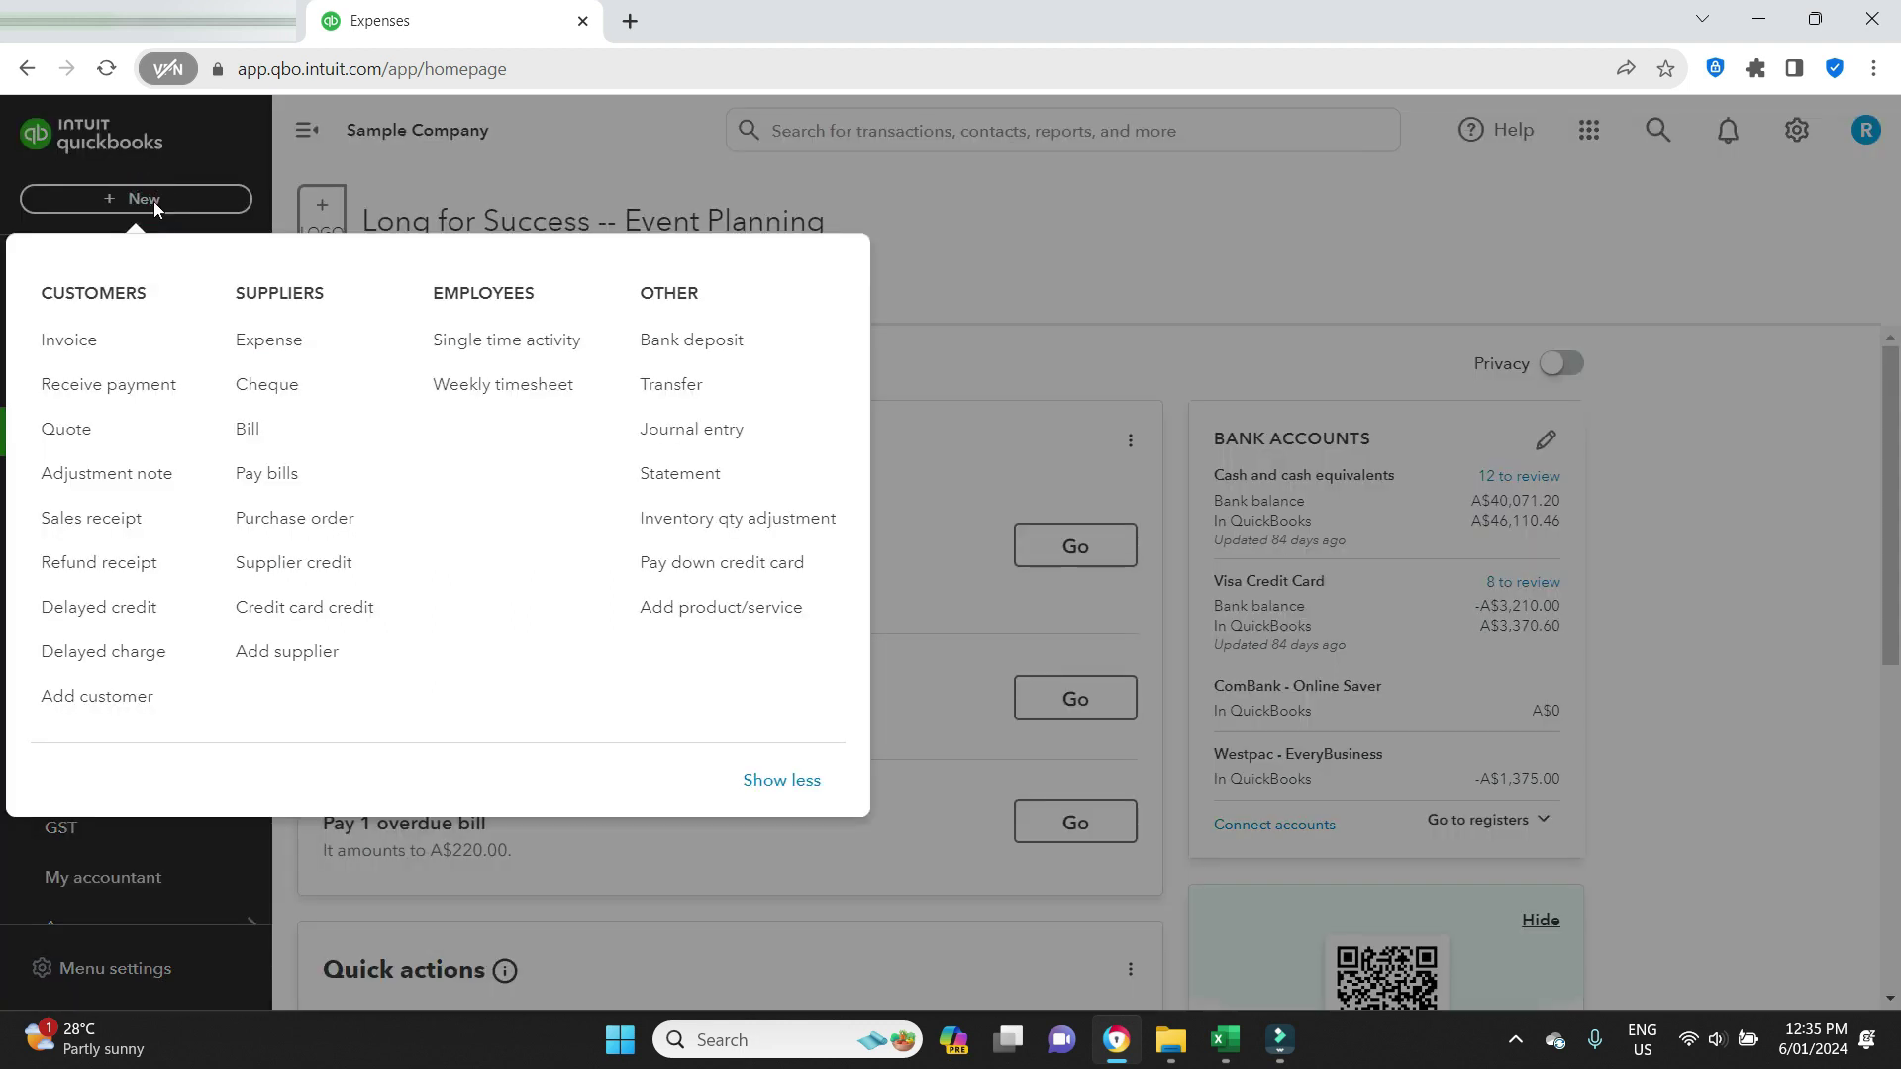
left_click(263, 474)
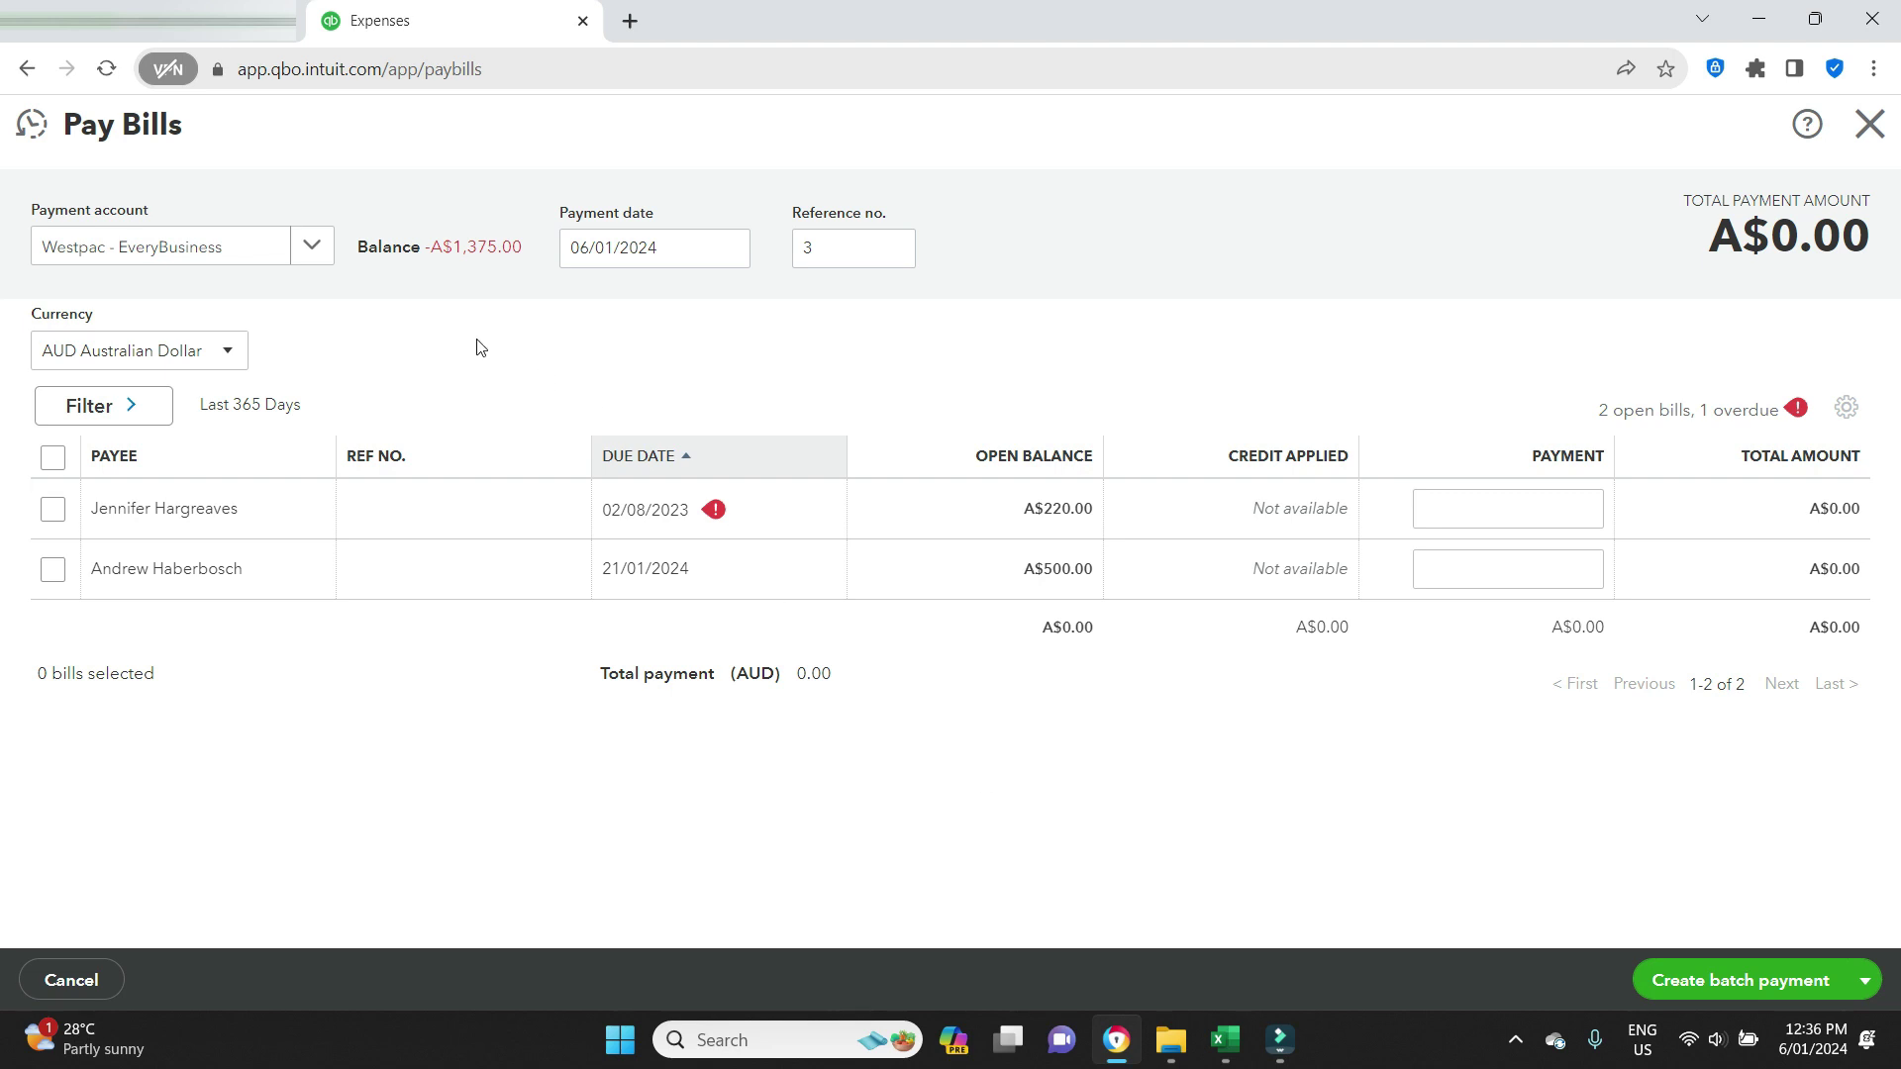
left_click(302, 253)
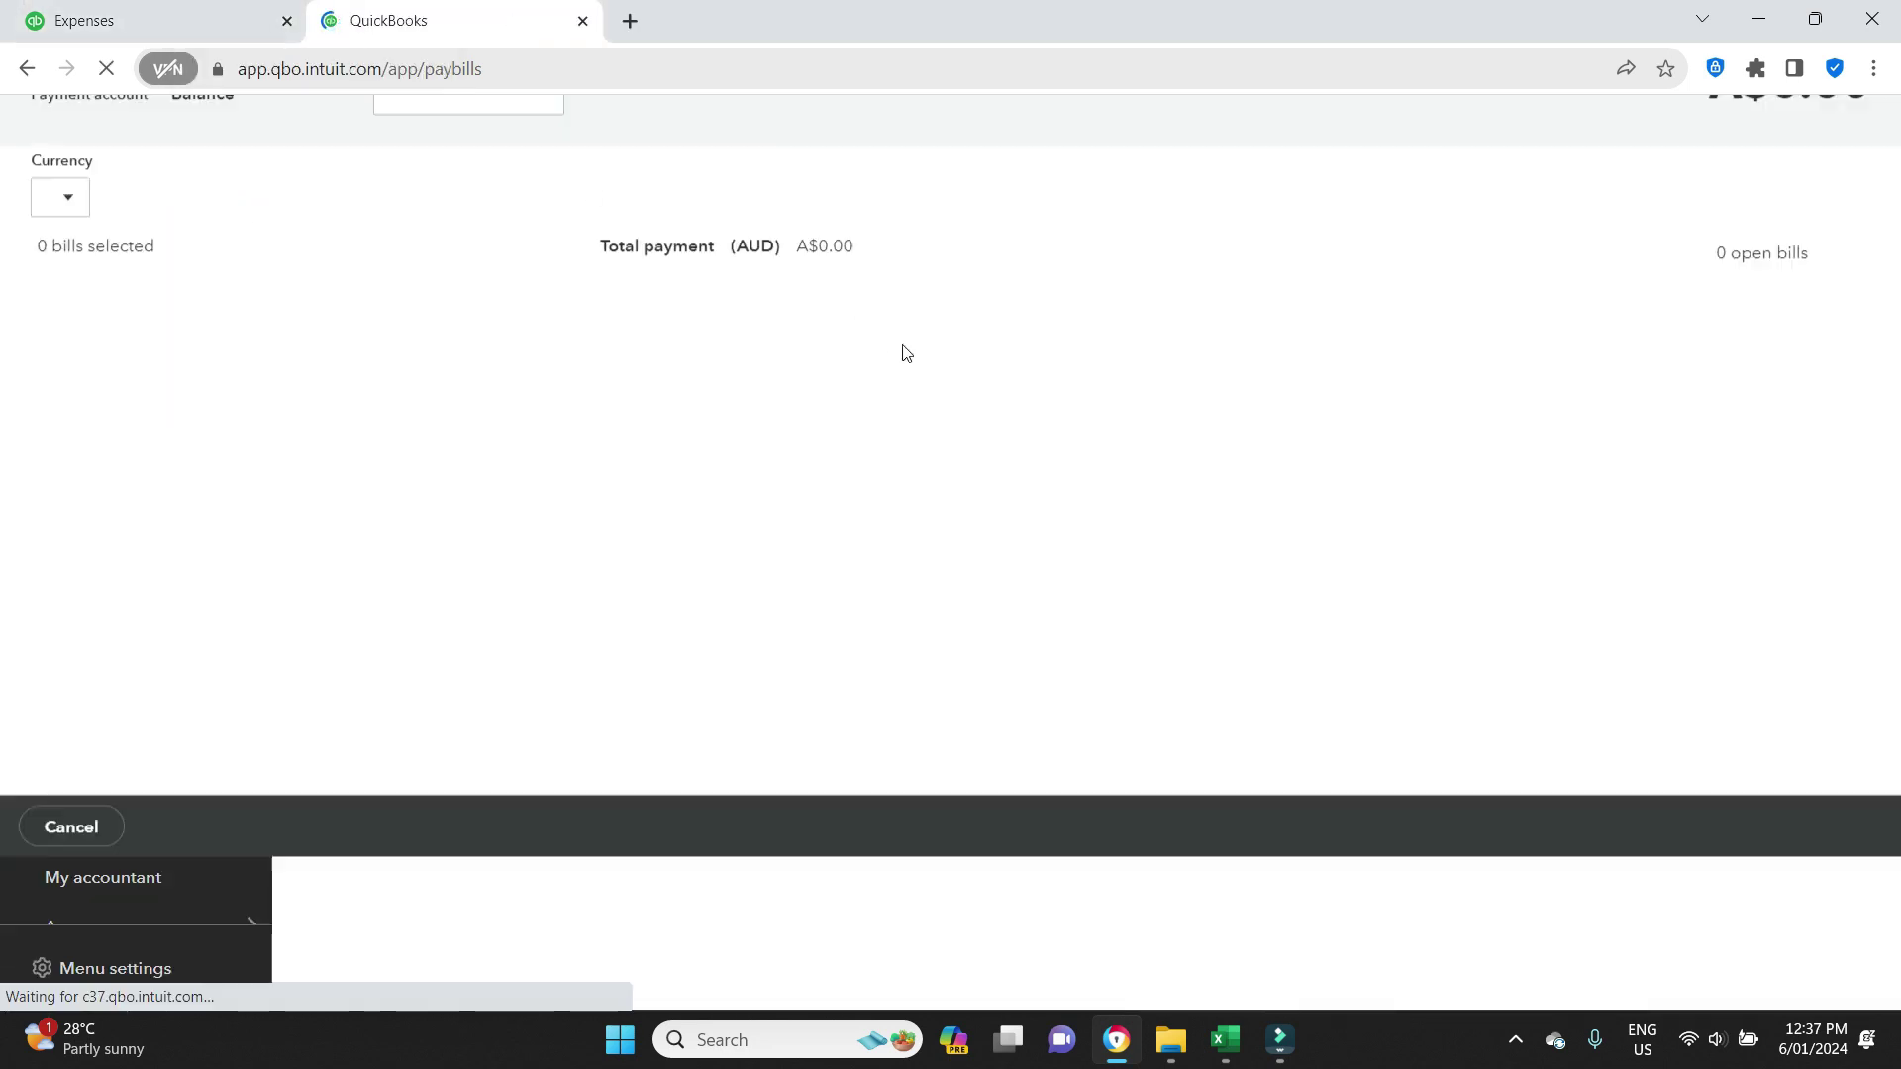
Close Pay Bills and go to the Chart of accounts from the gear menu.
left_click(1874, 119)
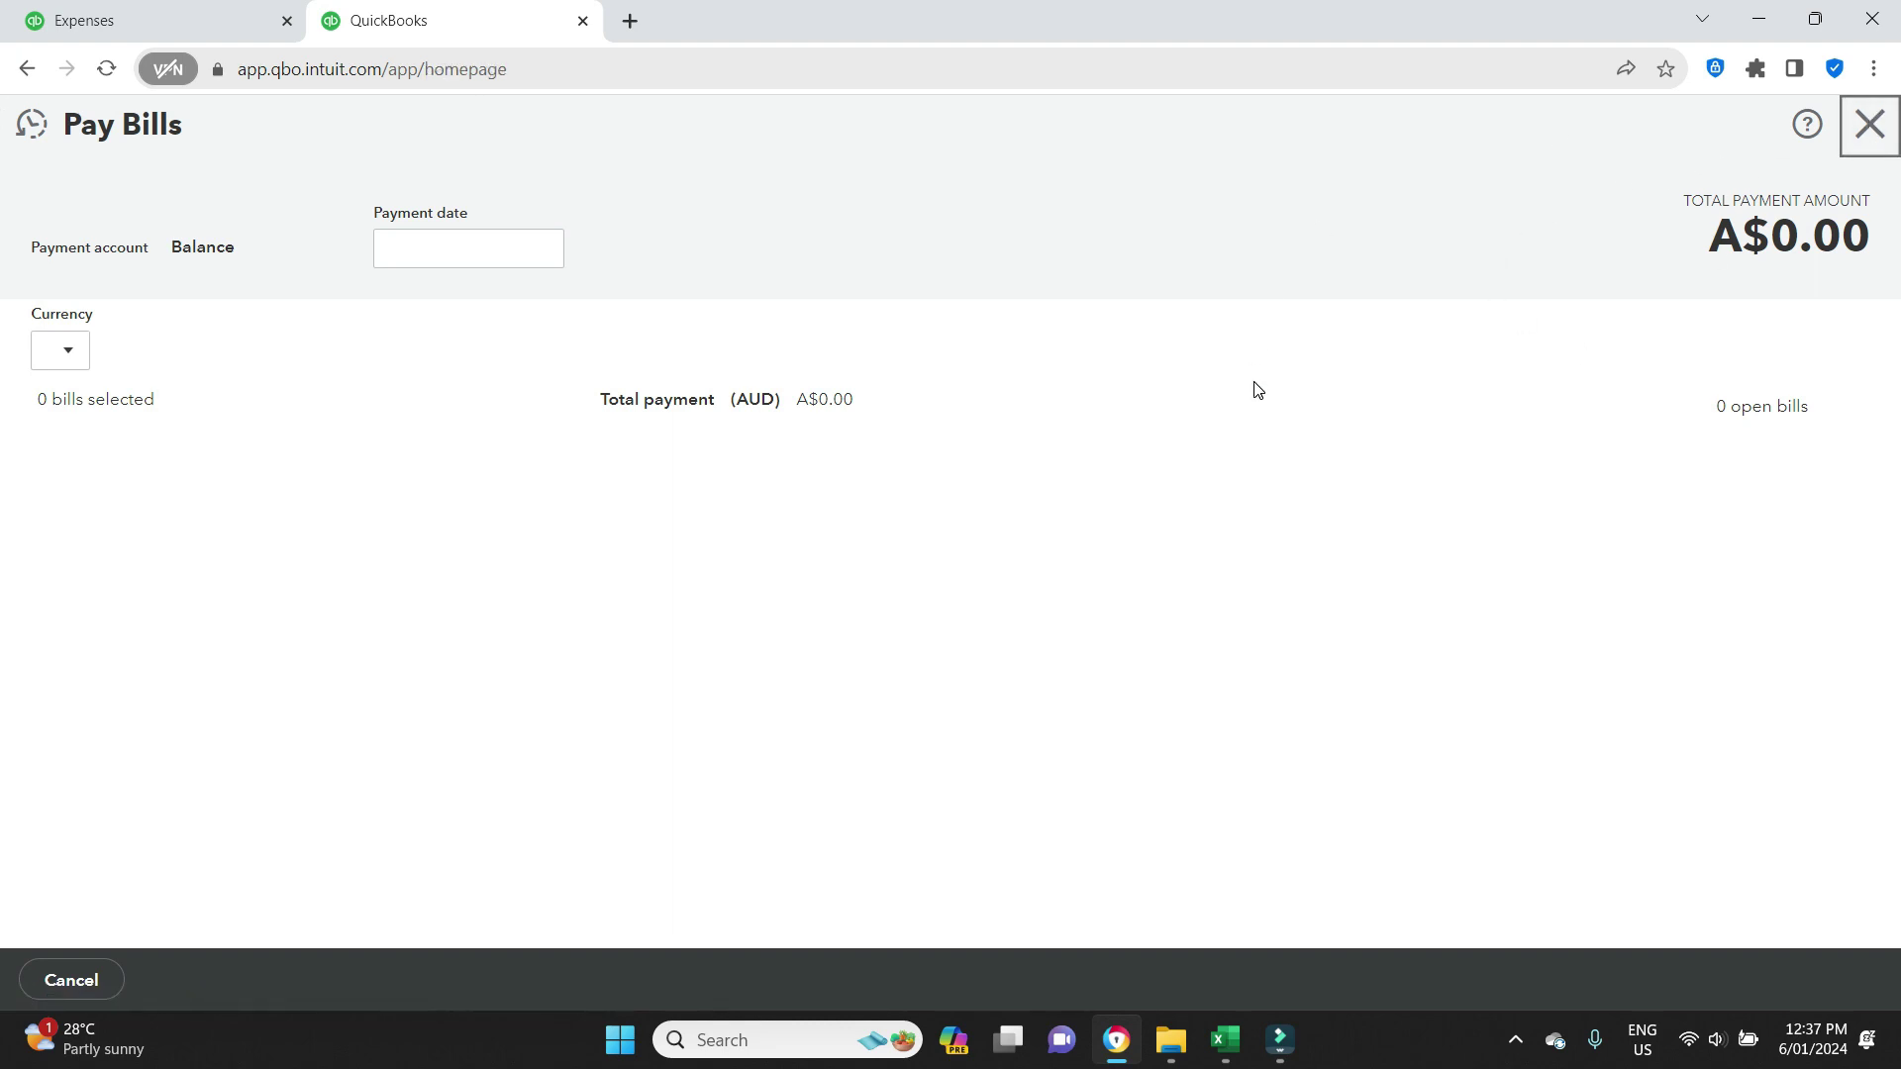
left_click(1867, 127)
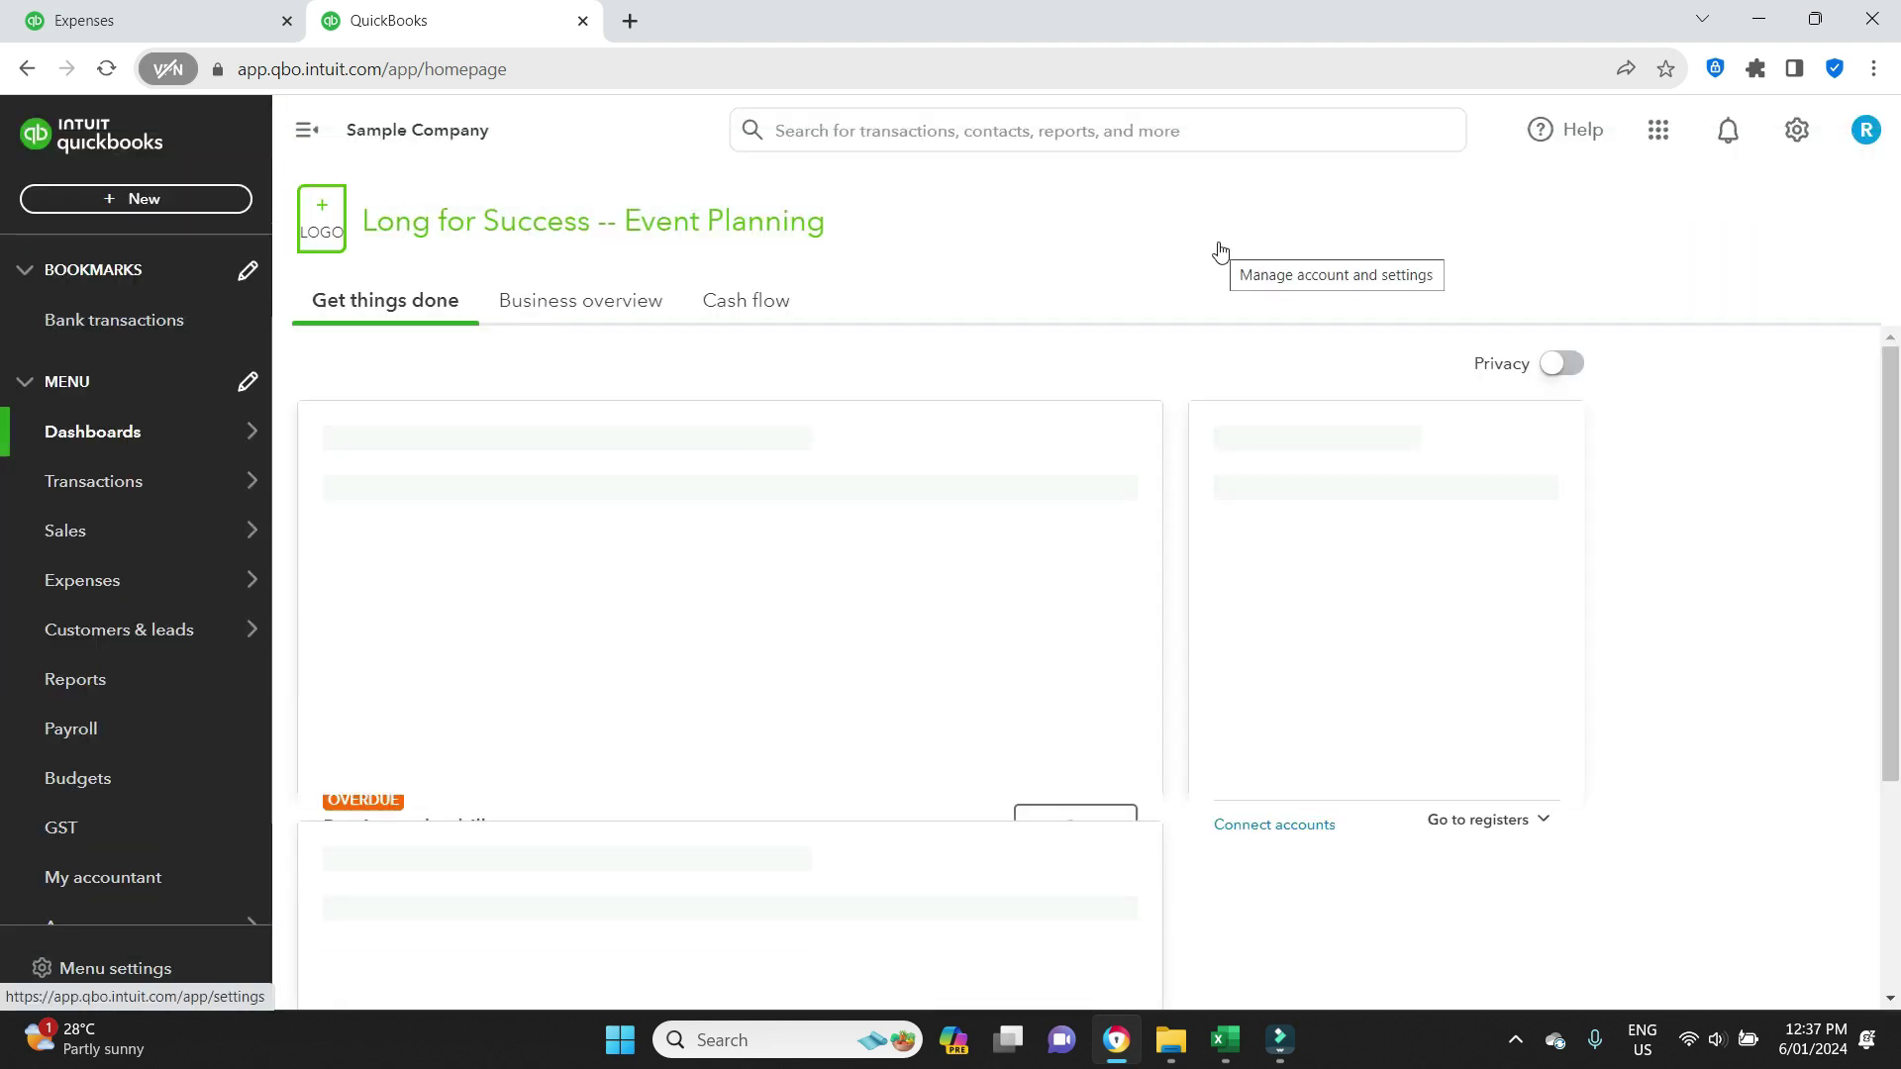
left_click(1802, 131)
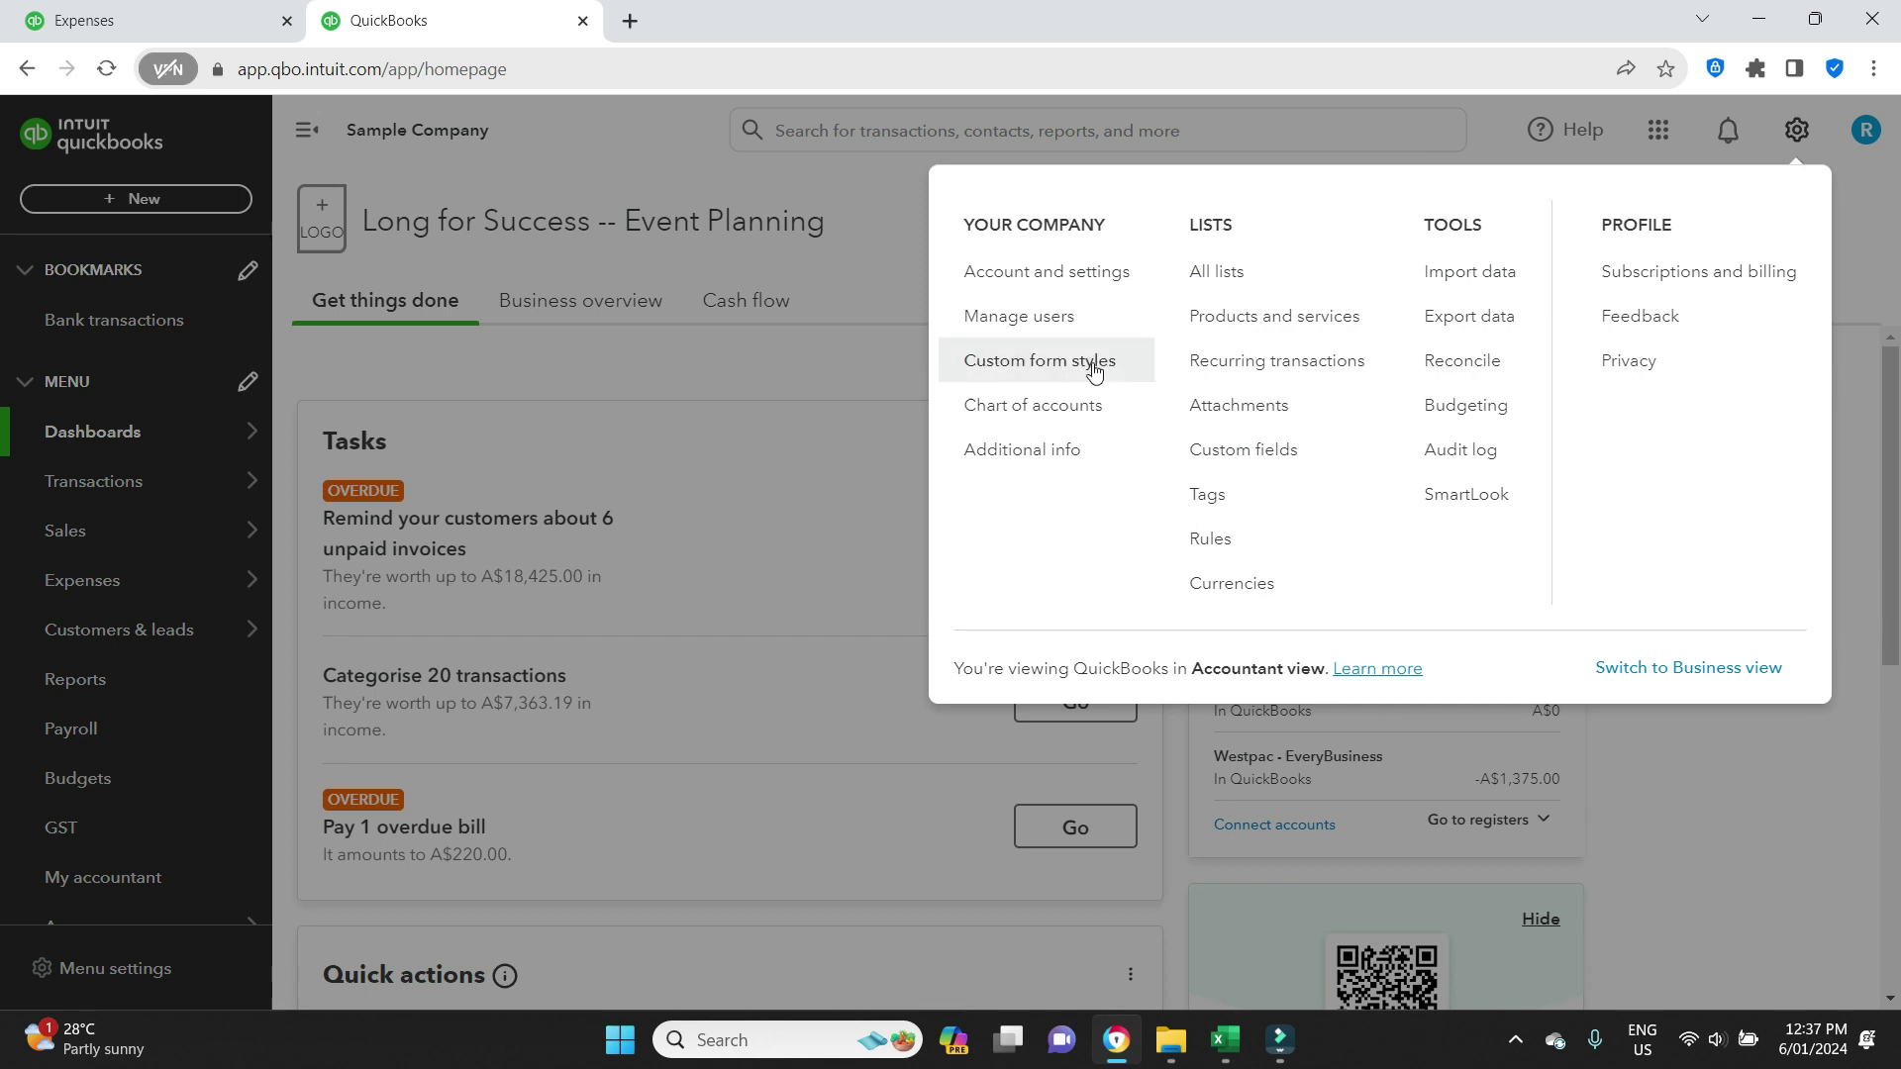
left_click(1057, 406)
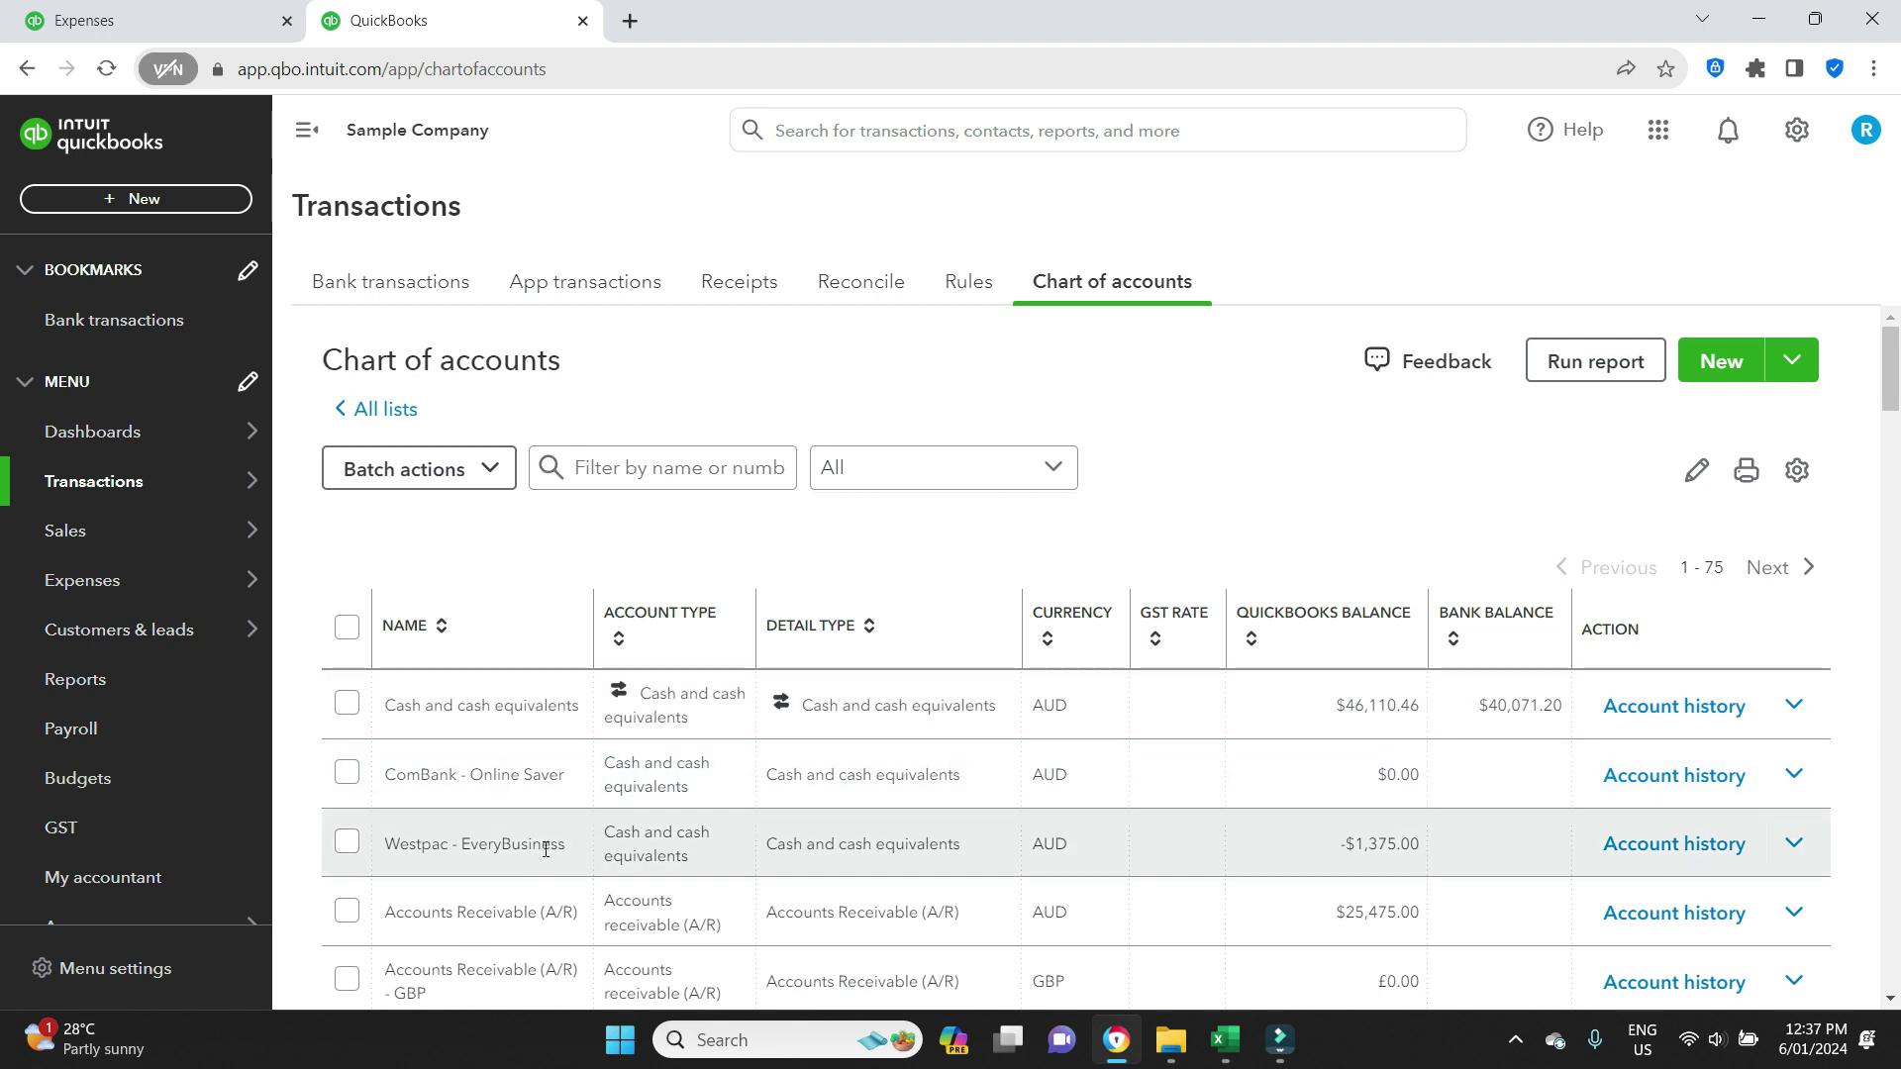
Open Westpac - EveryBusiness for editing to review its batch payment and bank details.
left_click(345, 844)
left_click(1815, 857)
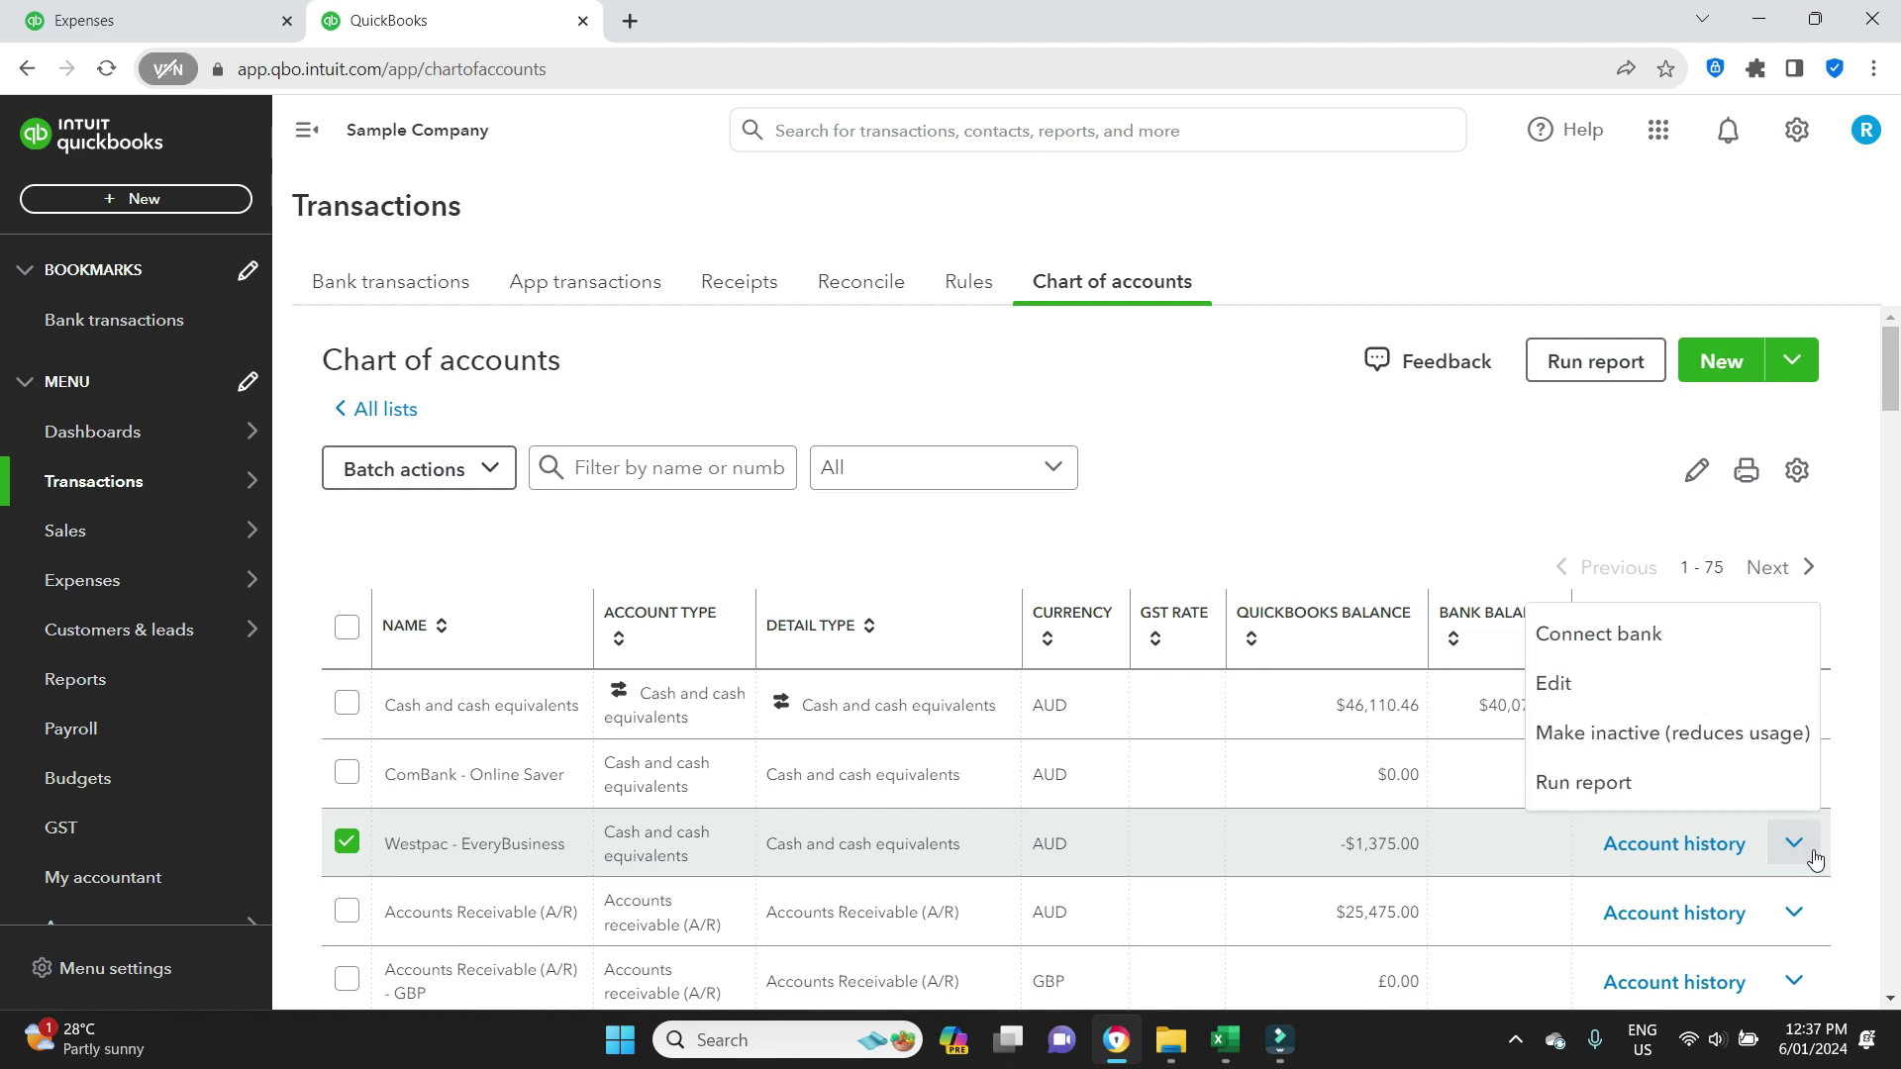
left_click(1646, 682)
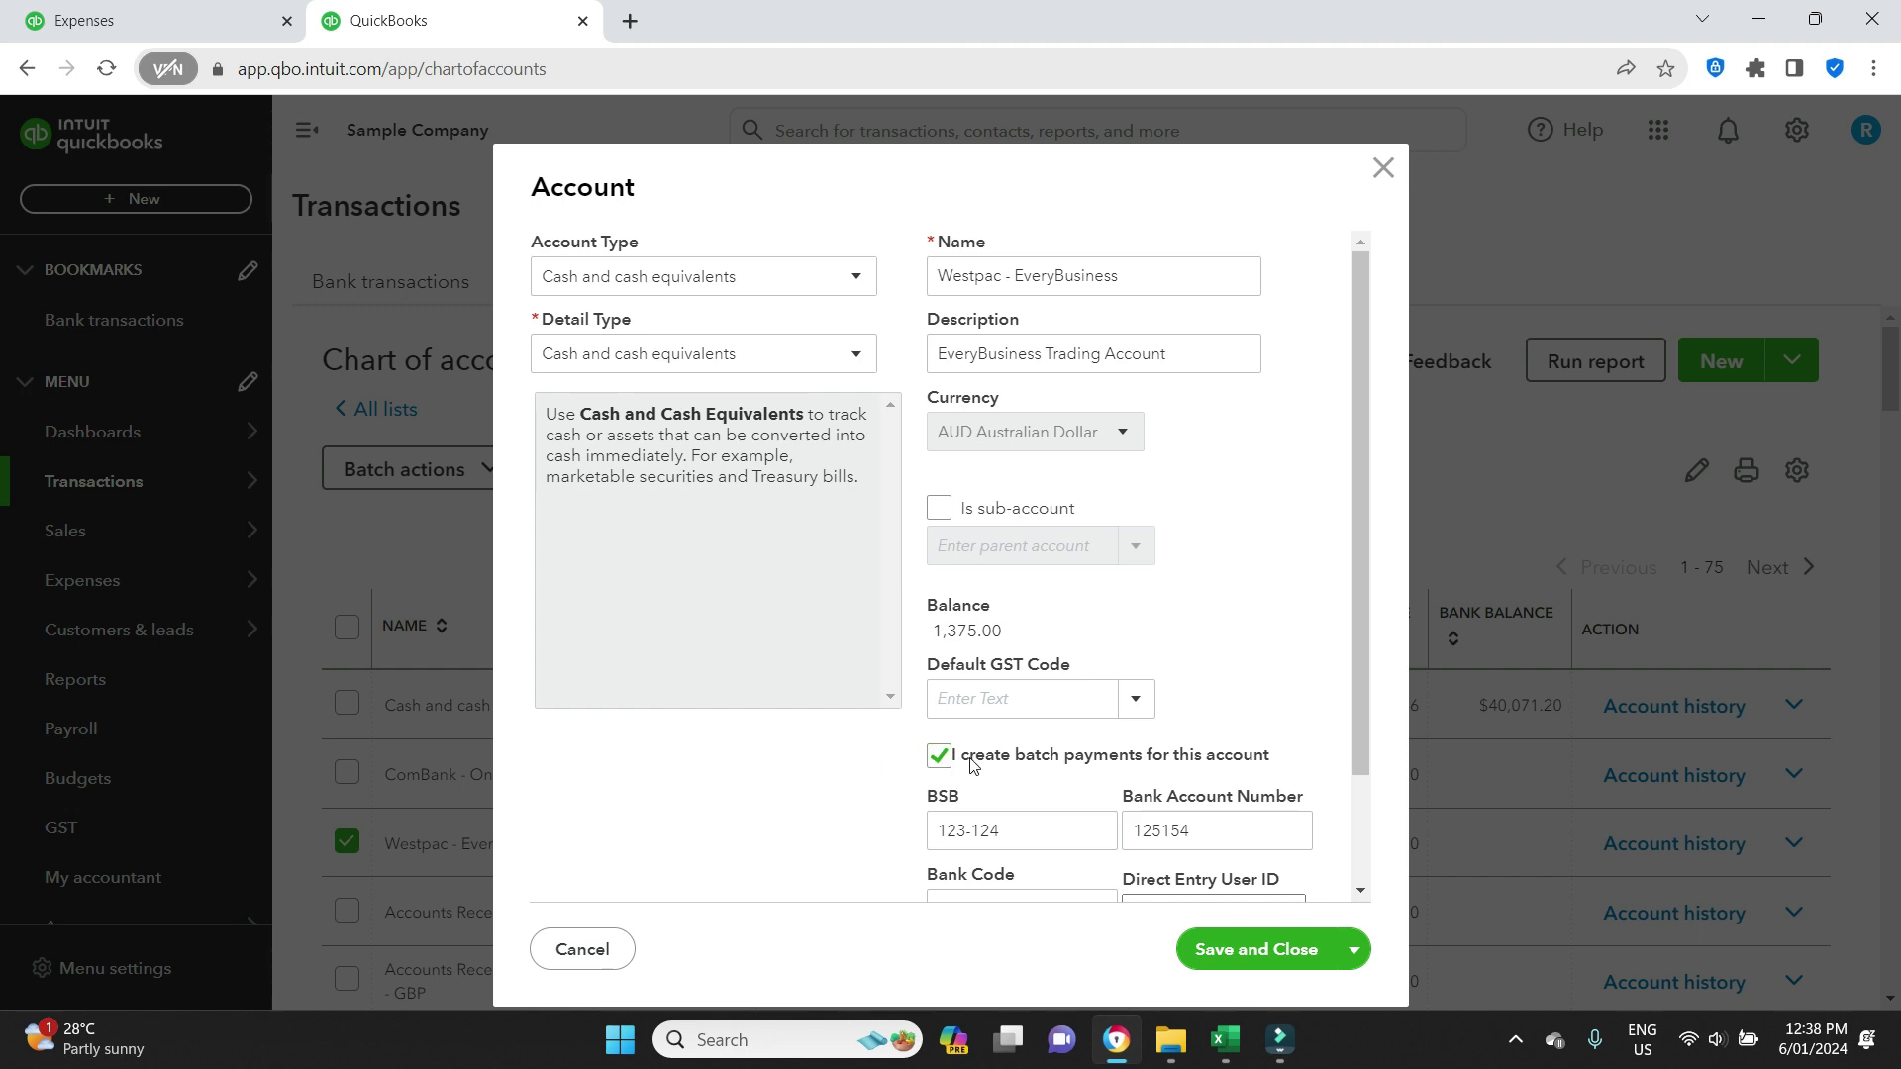
left_click(1383, 169)
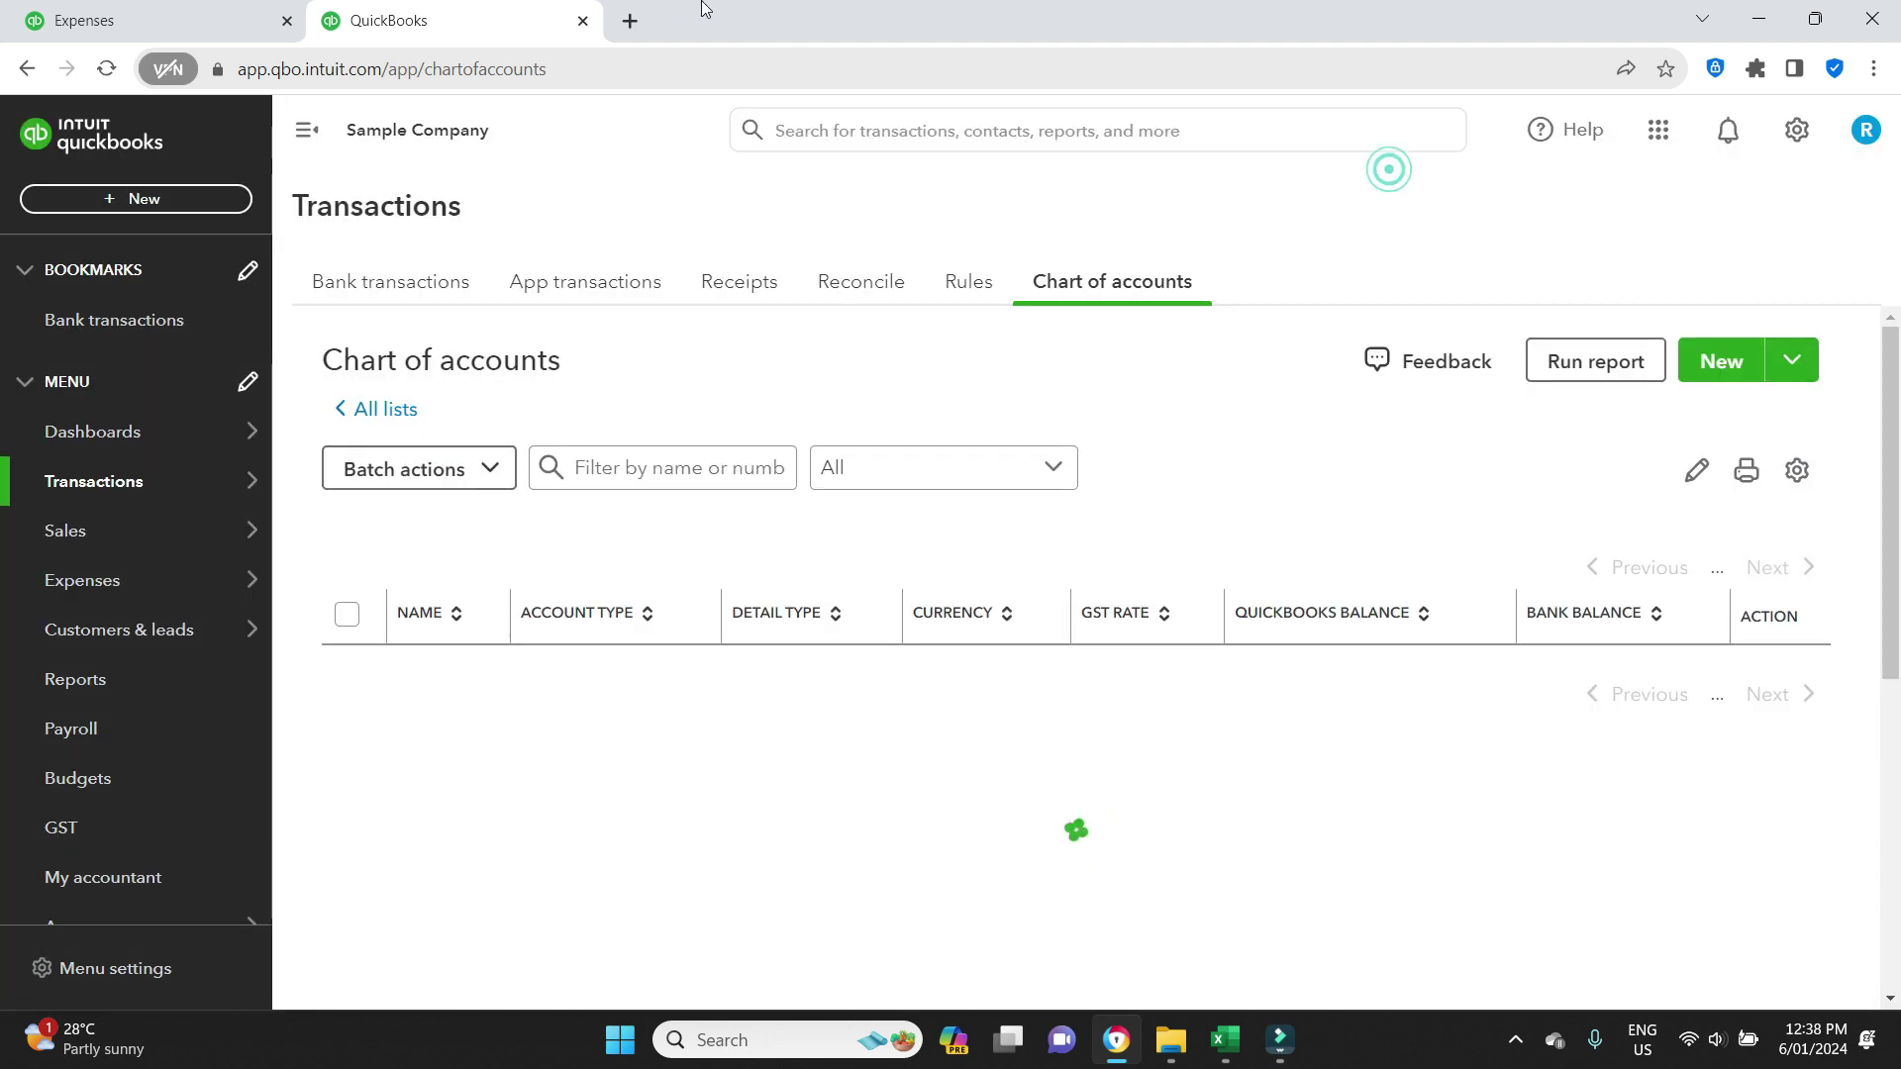
Tick the A$500.00 bill too, for A$720.00 total, and create a batch payment.
left_click(582, 21)
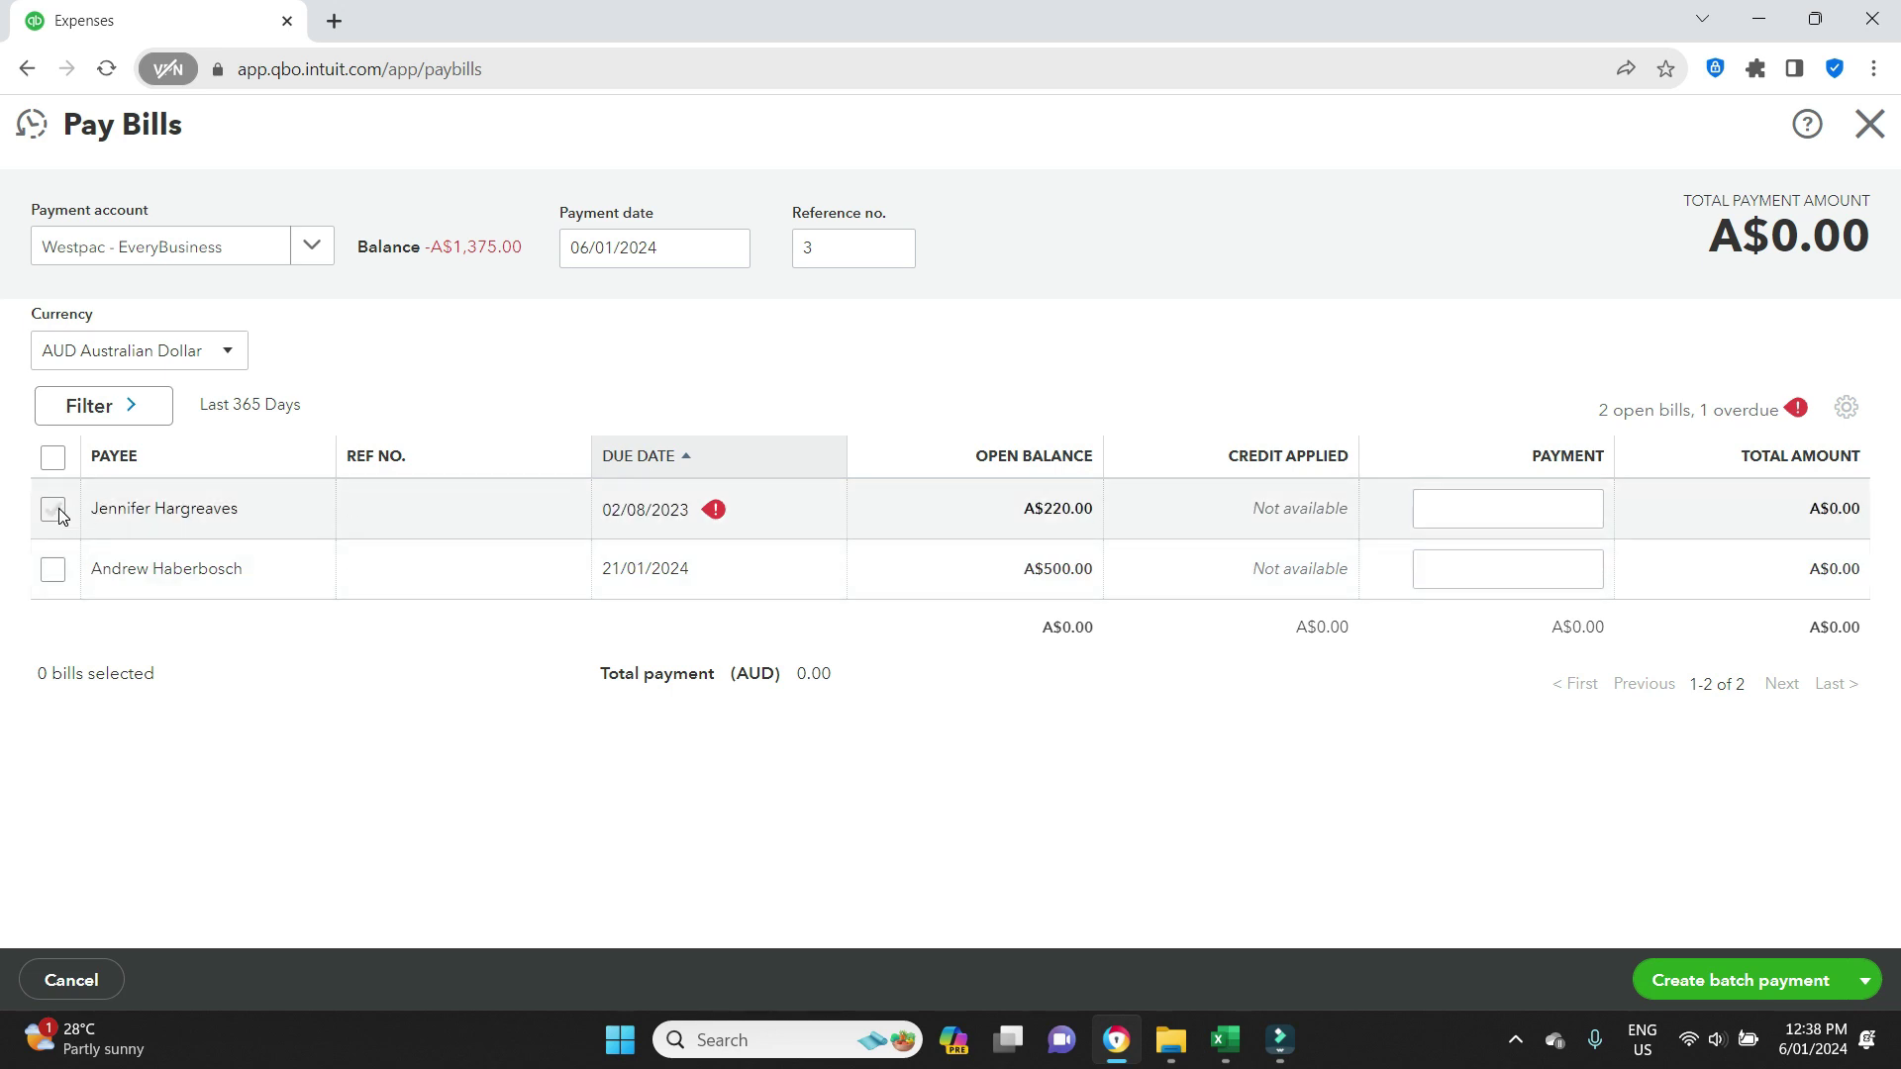
left_click(54, 570)
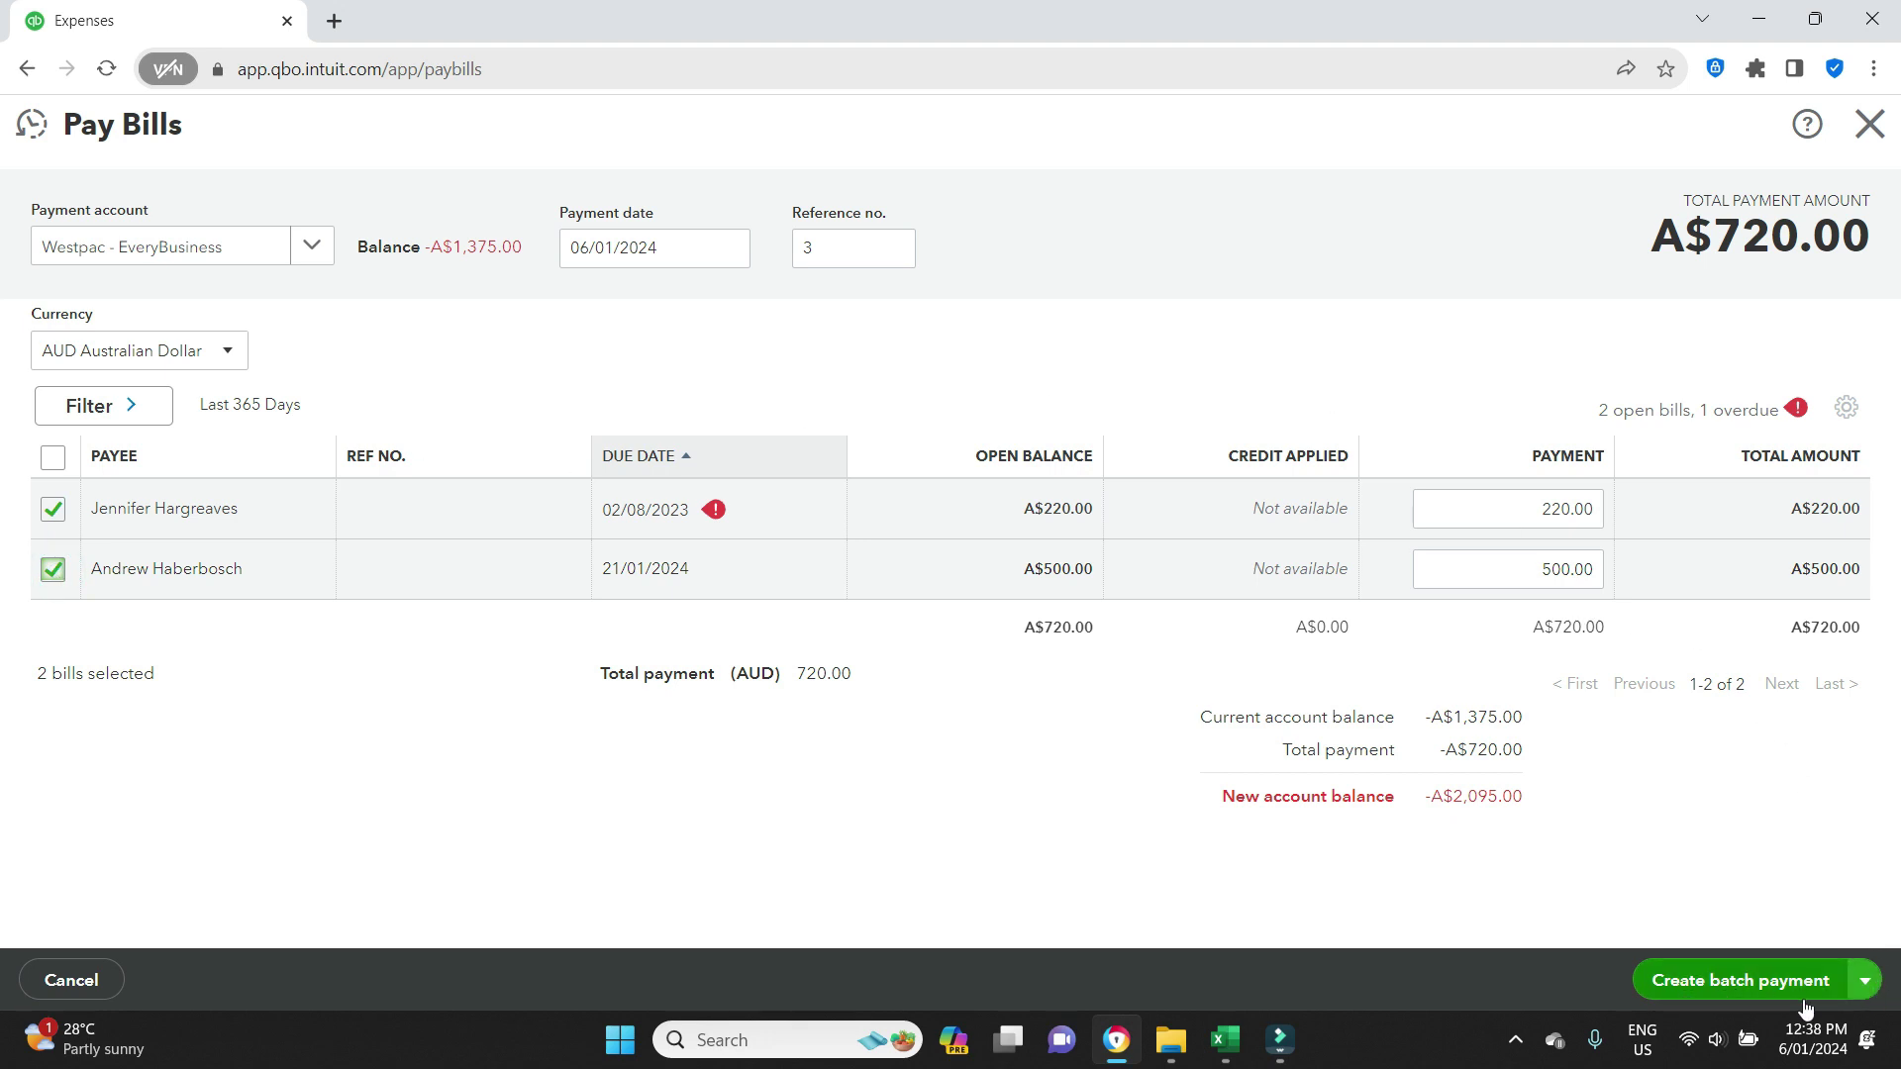
left_click(1867, 981)
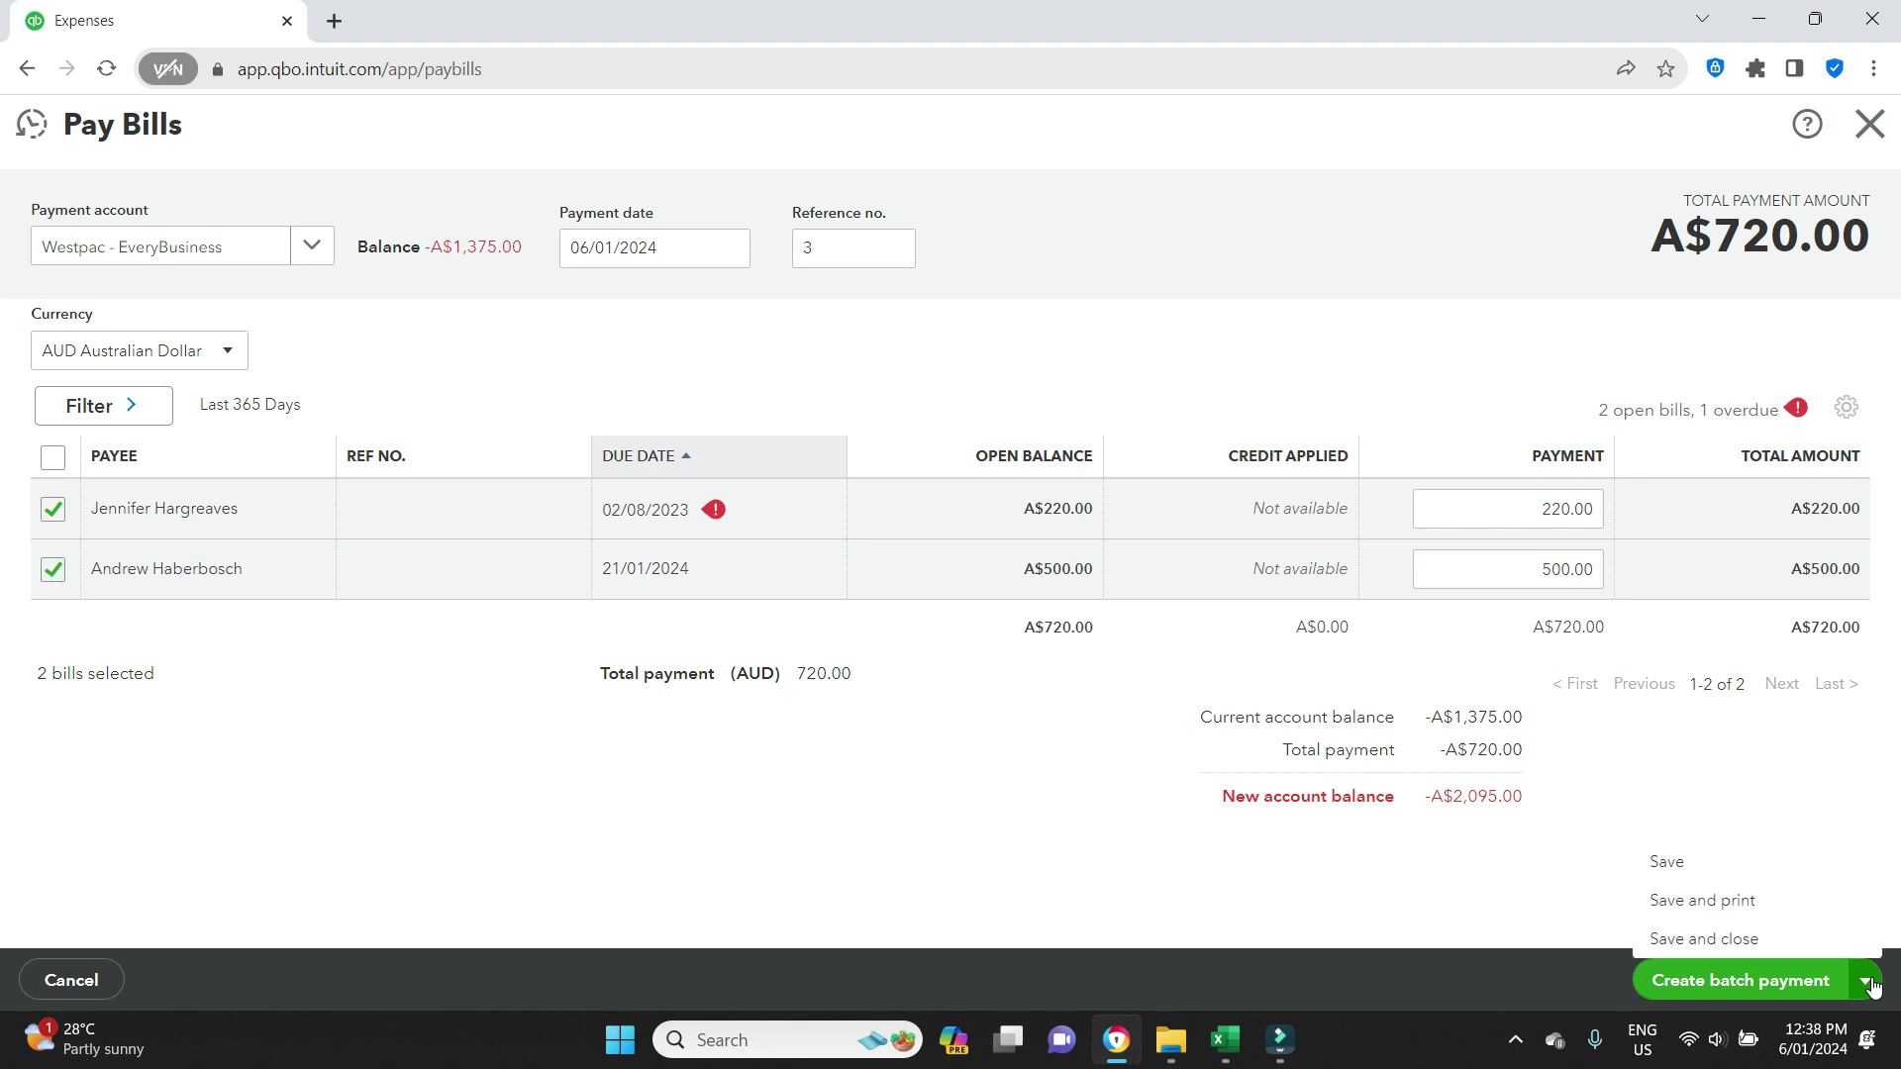
left_click(1544, 913)
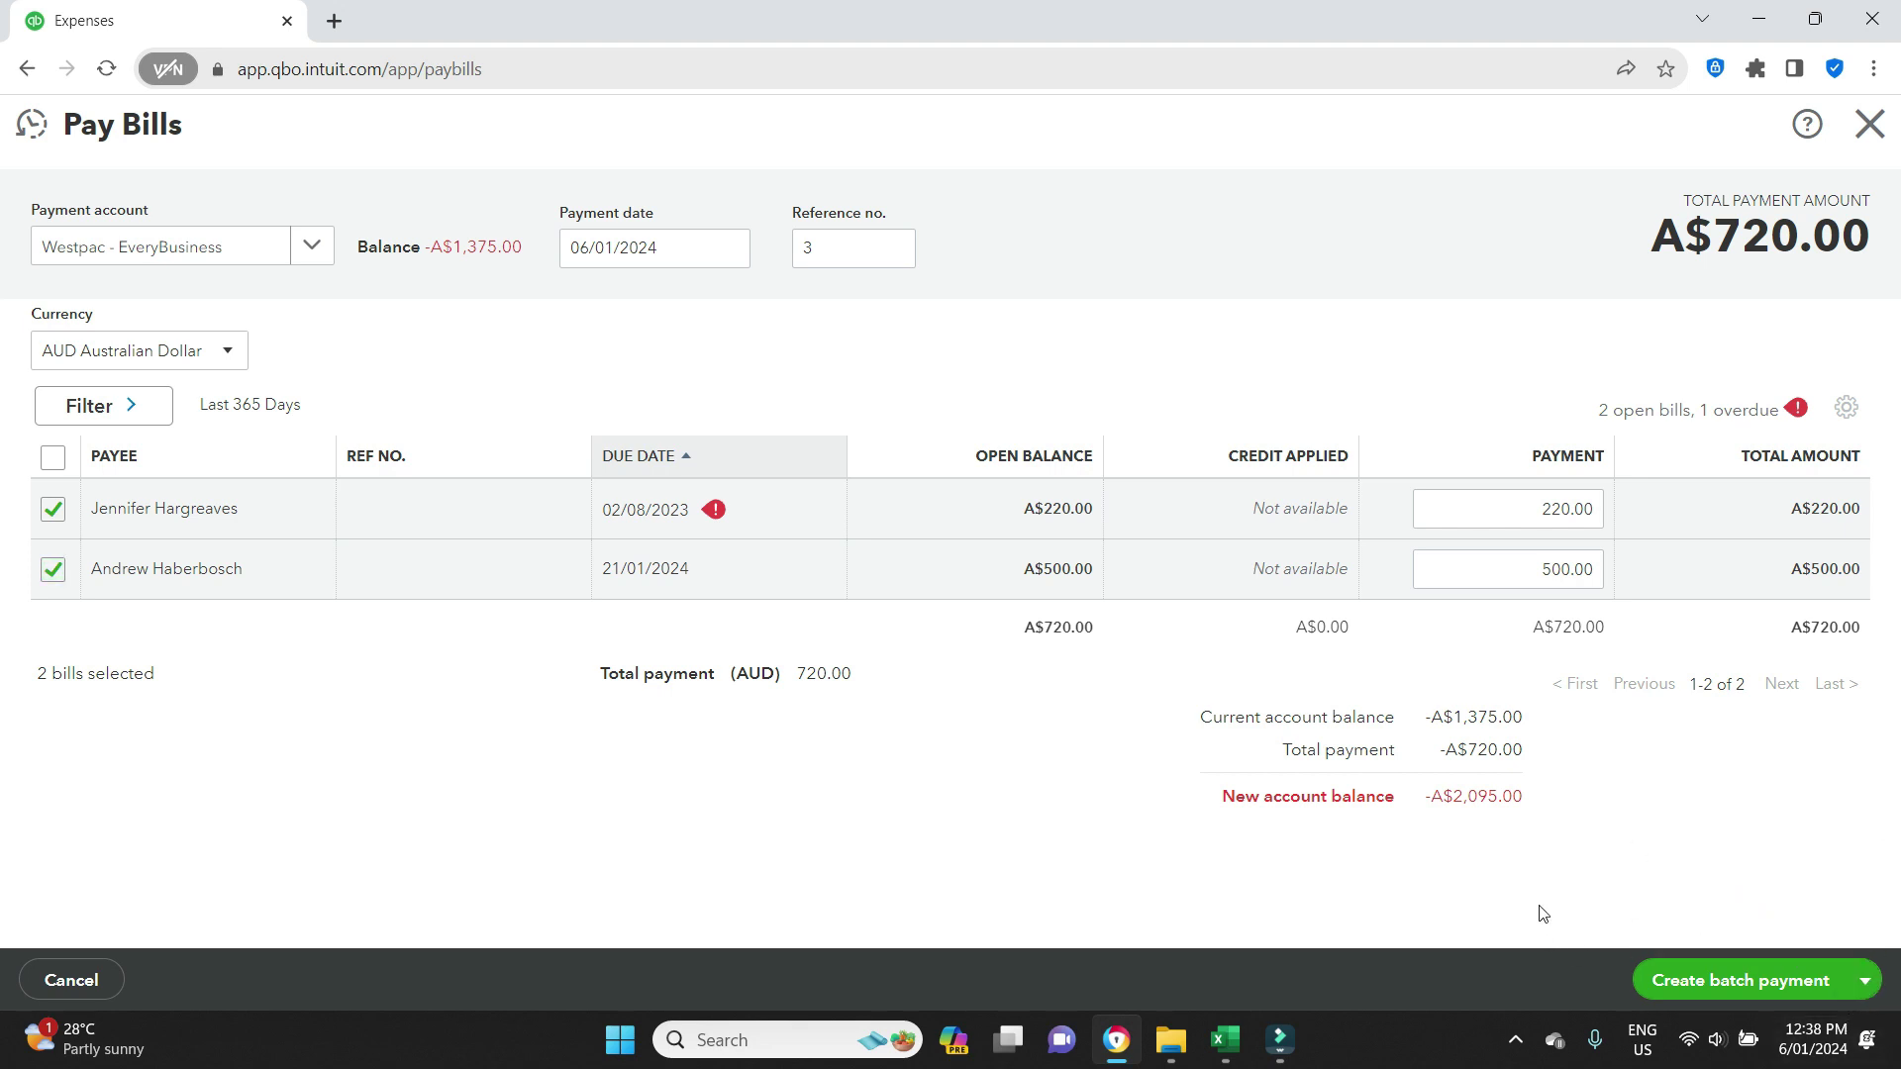
left_click(1699, 990)
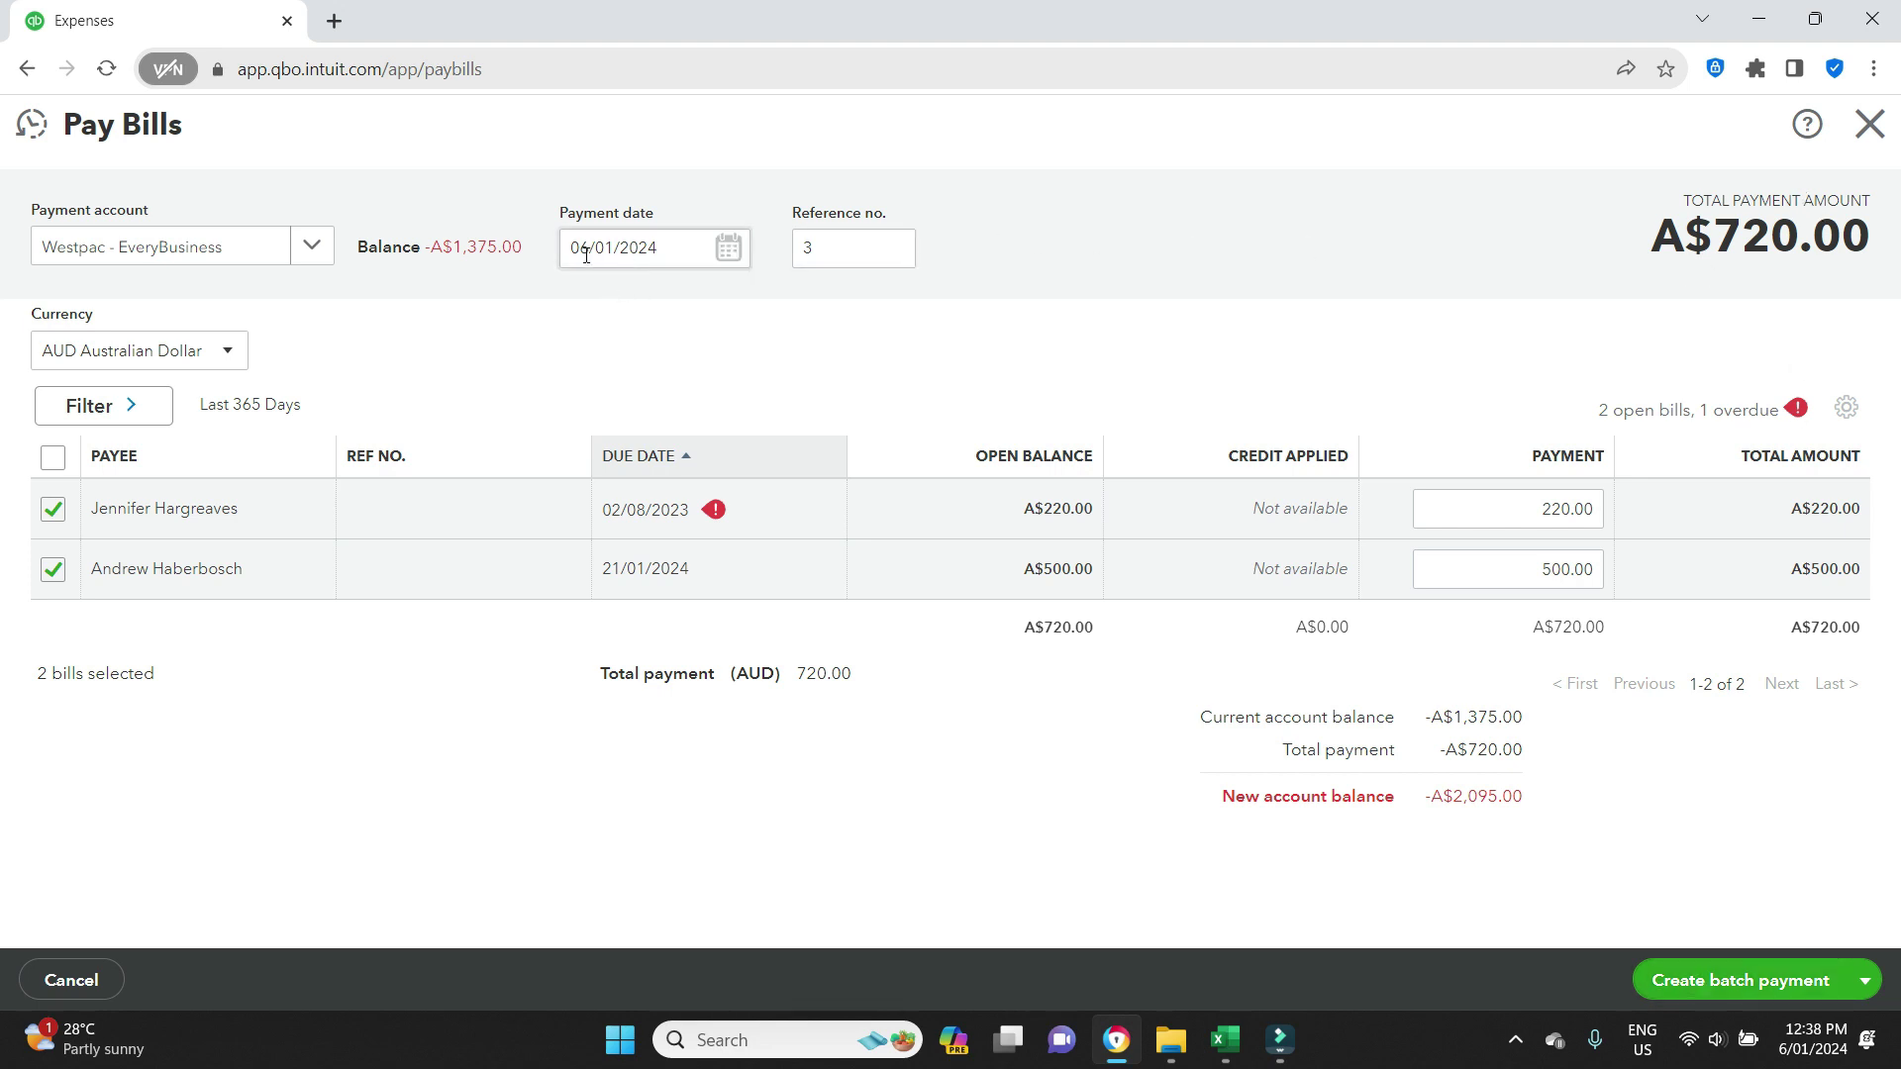
Retry the batch payment, then duplicate the Pay Bills browser tab.
left_click(1763, 985)
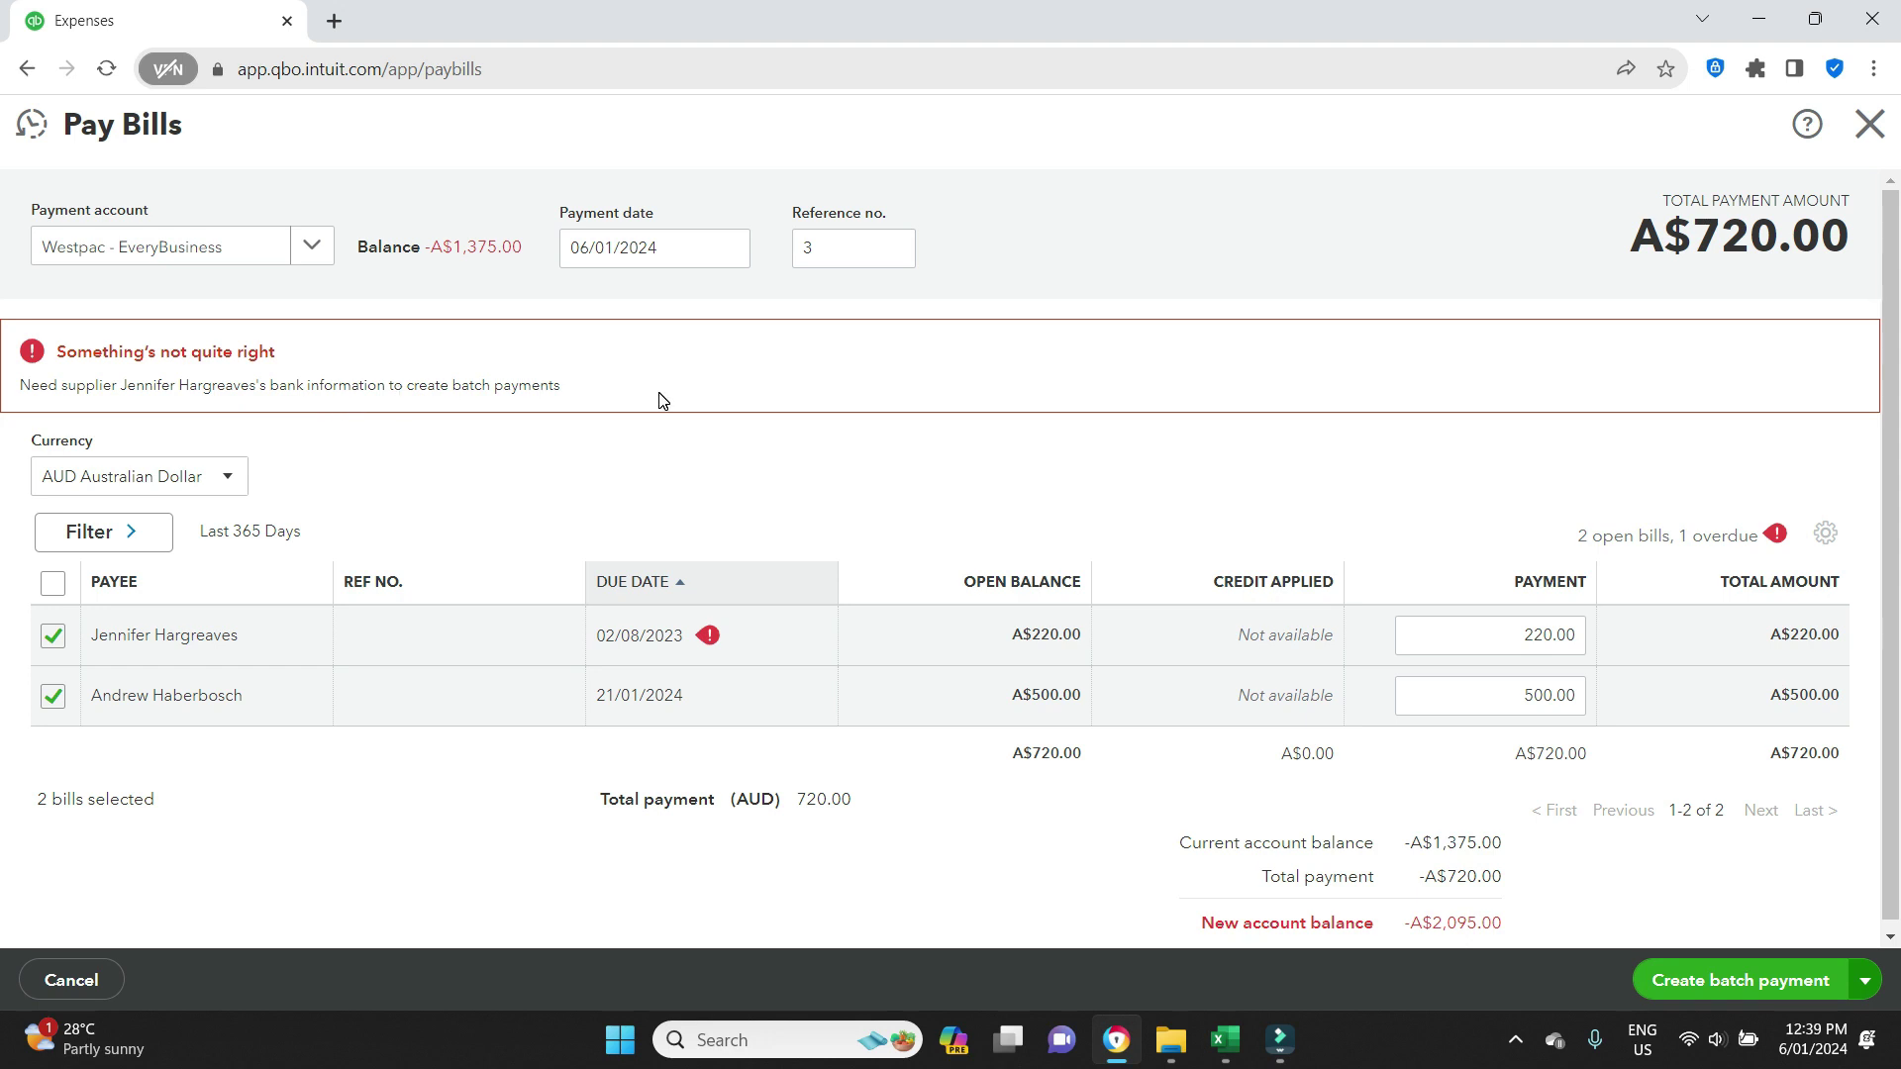
right_click(161, 21)
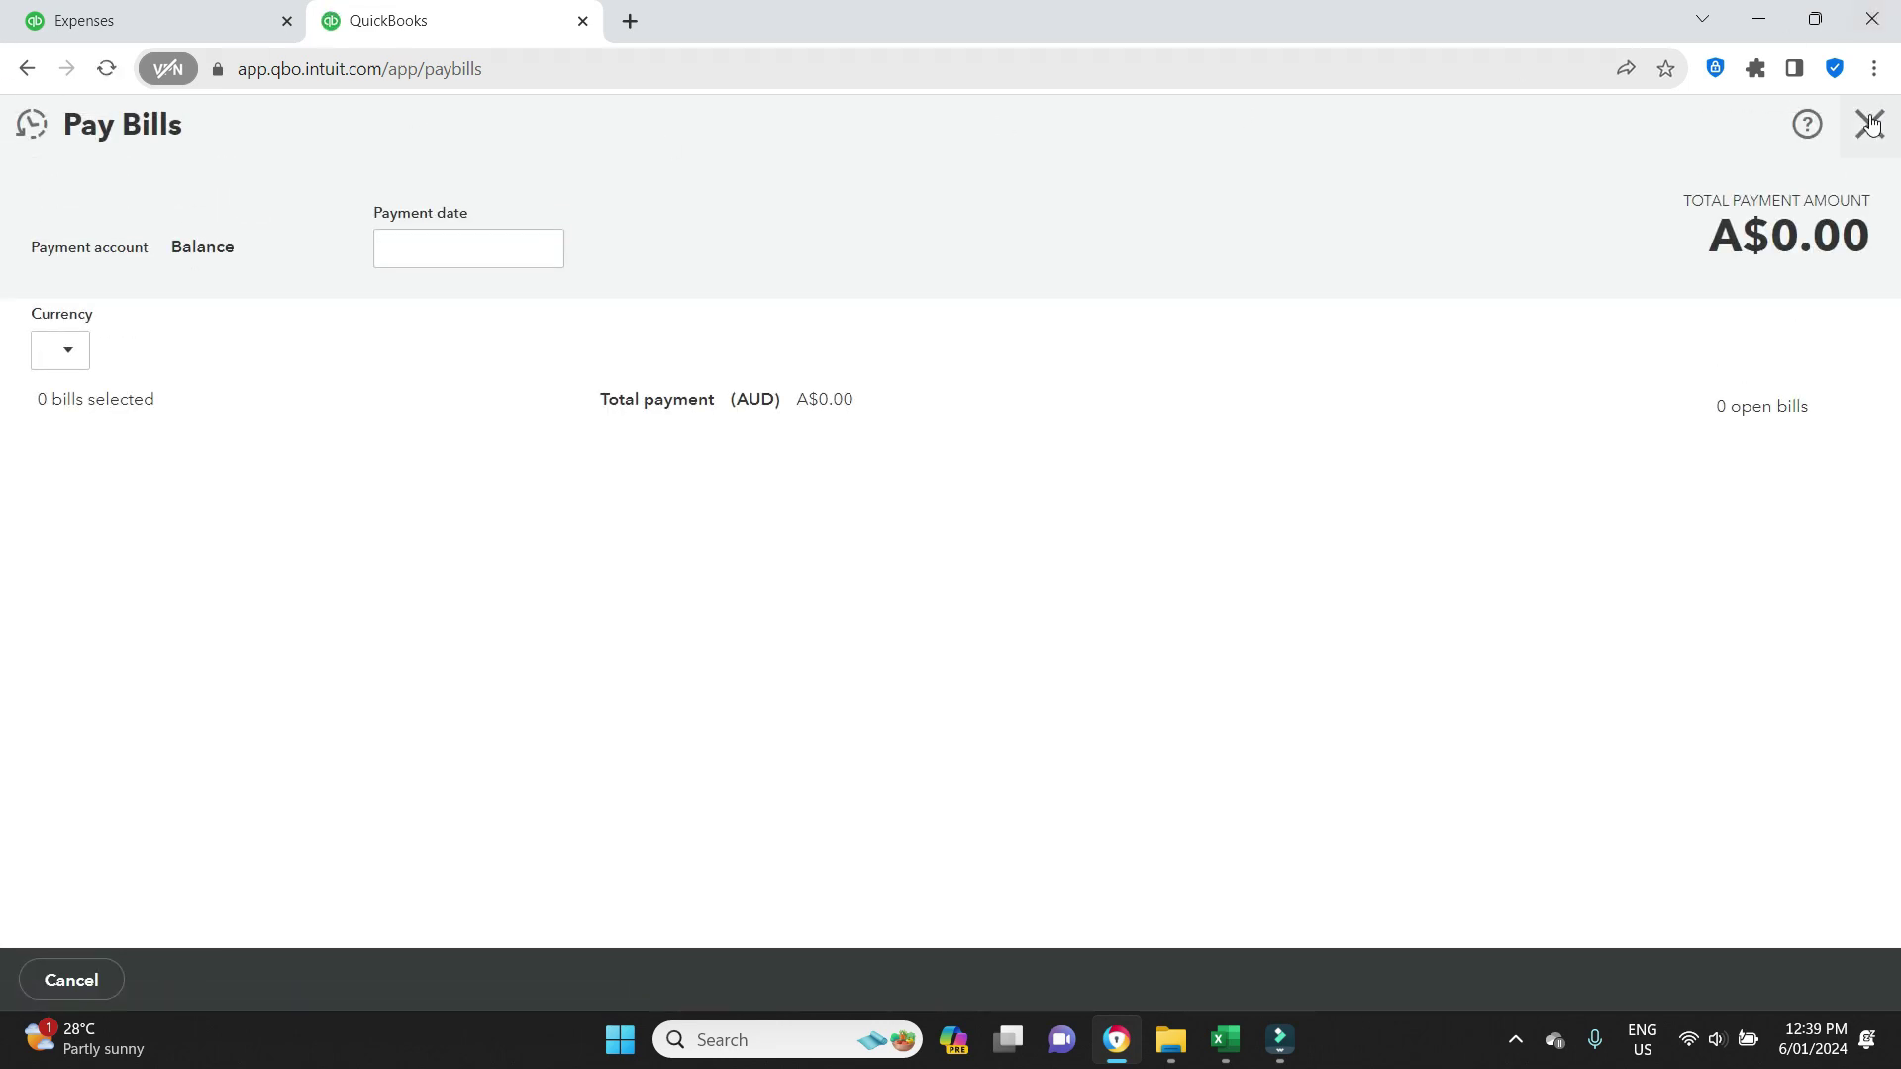
Close Pay Bills and open the supplier with the A$220.00 balance from the Suppliers list.
left_click(1870, 124)
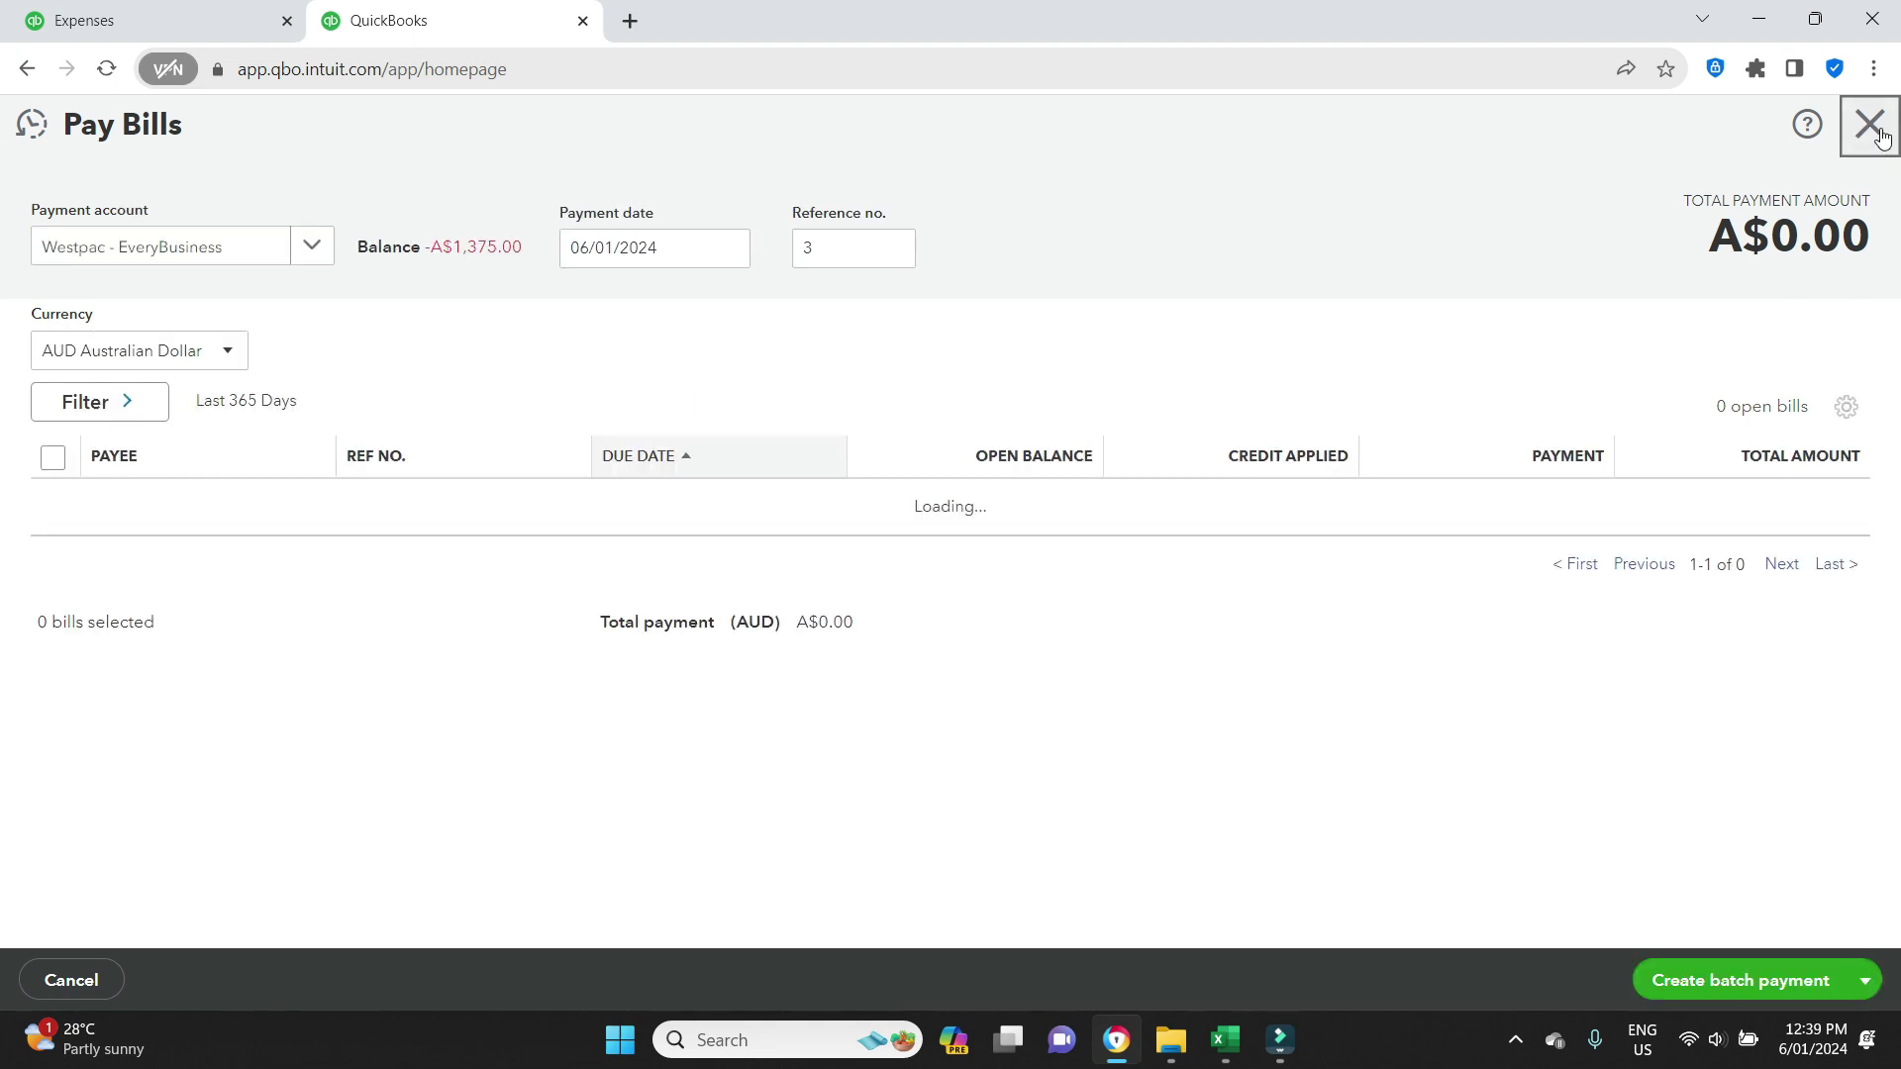
left_click(1876, 135)
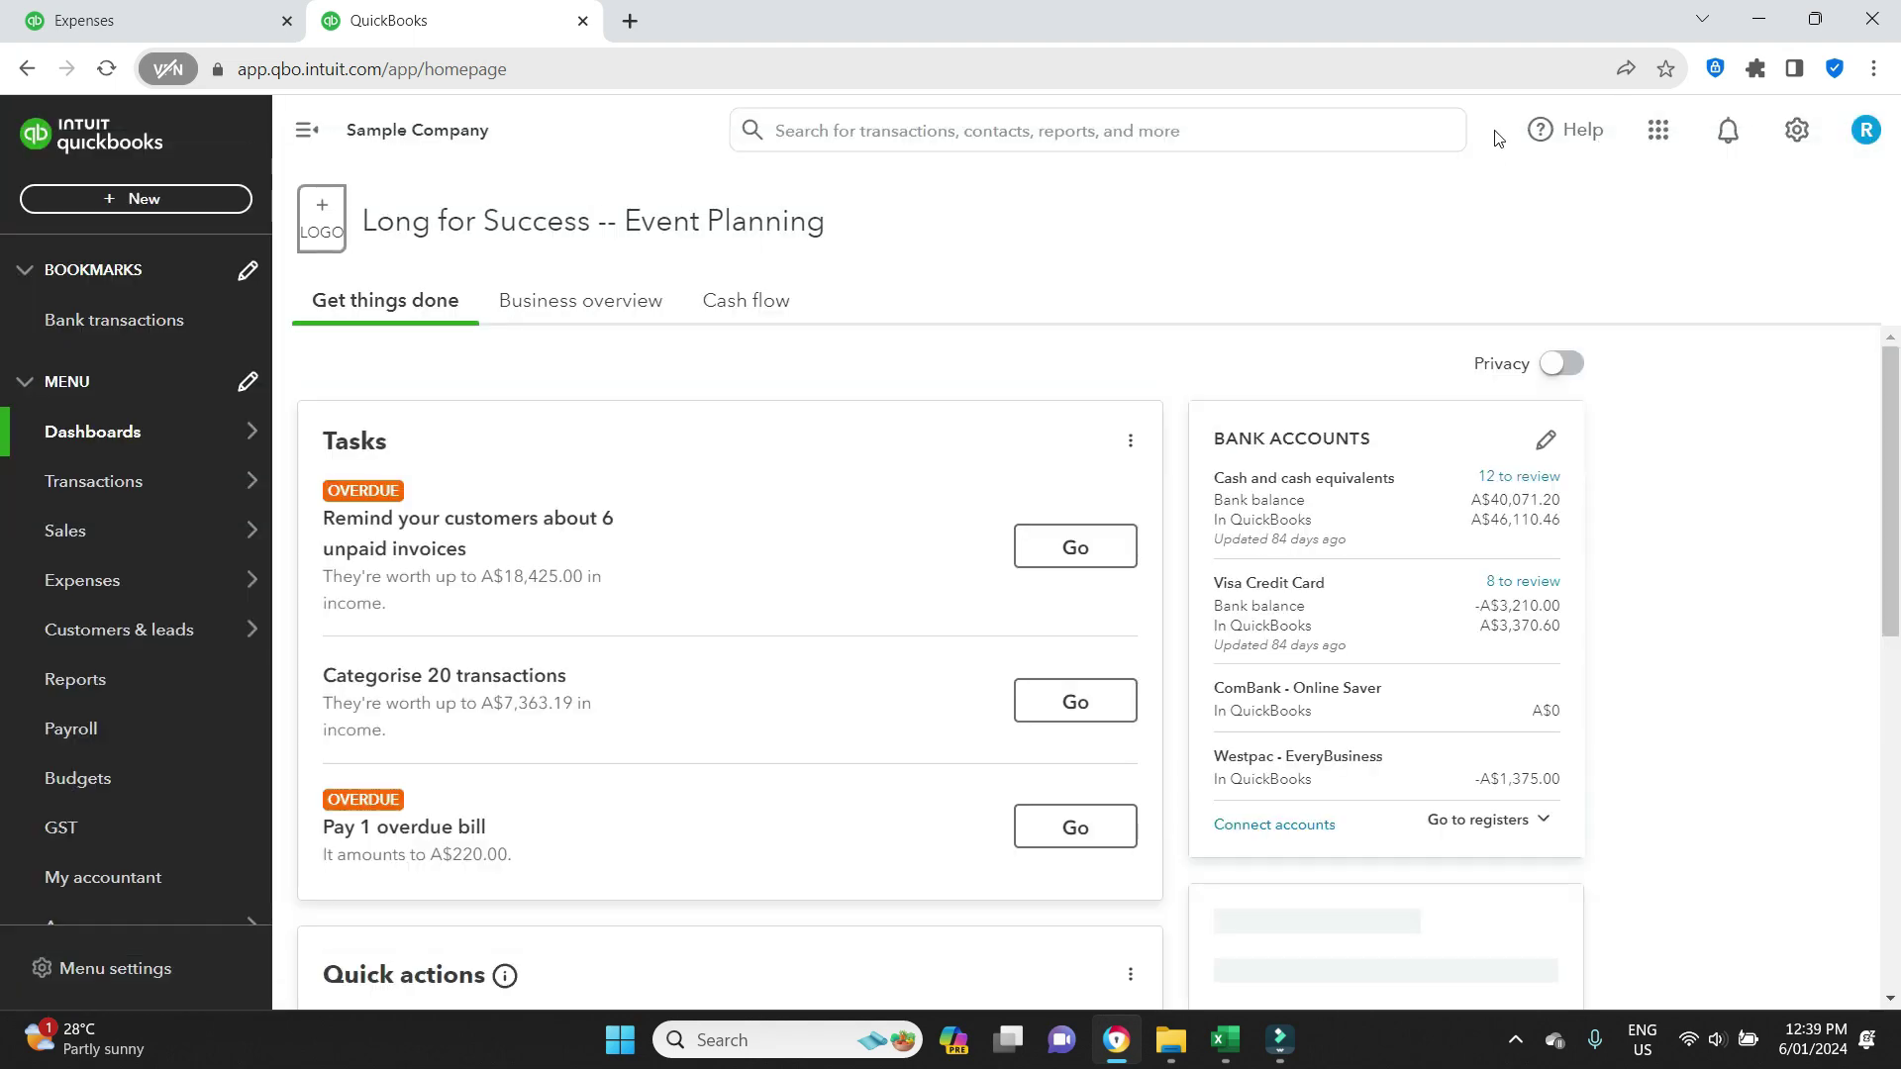
mouse_move(154, 579)
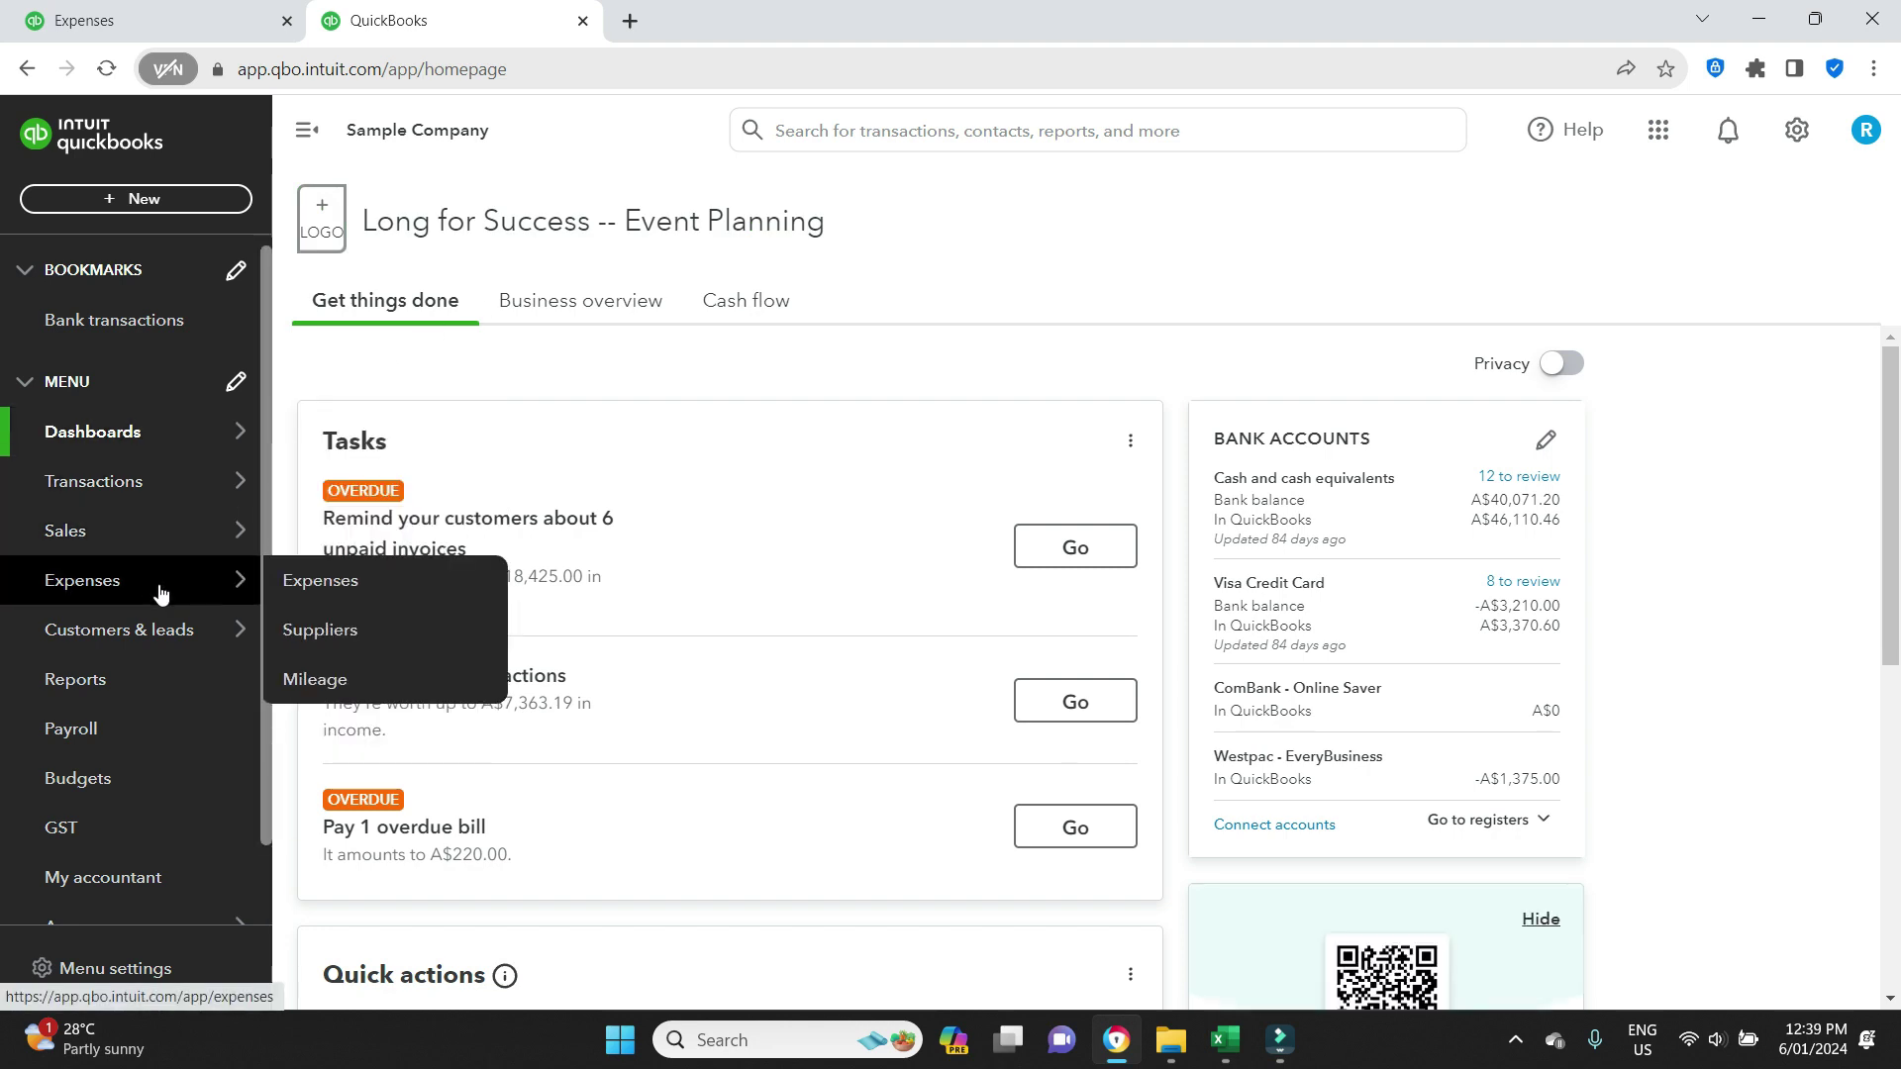
left_click(303, 627)
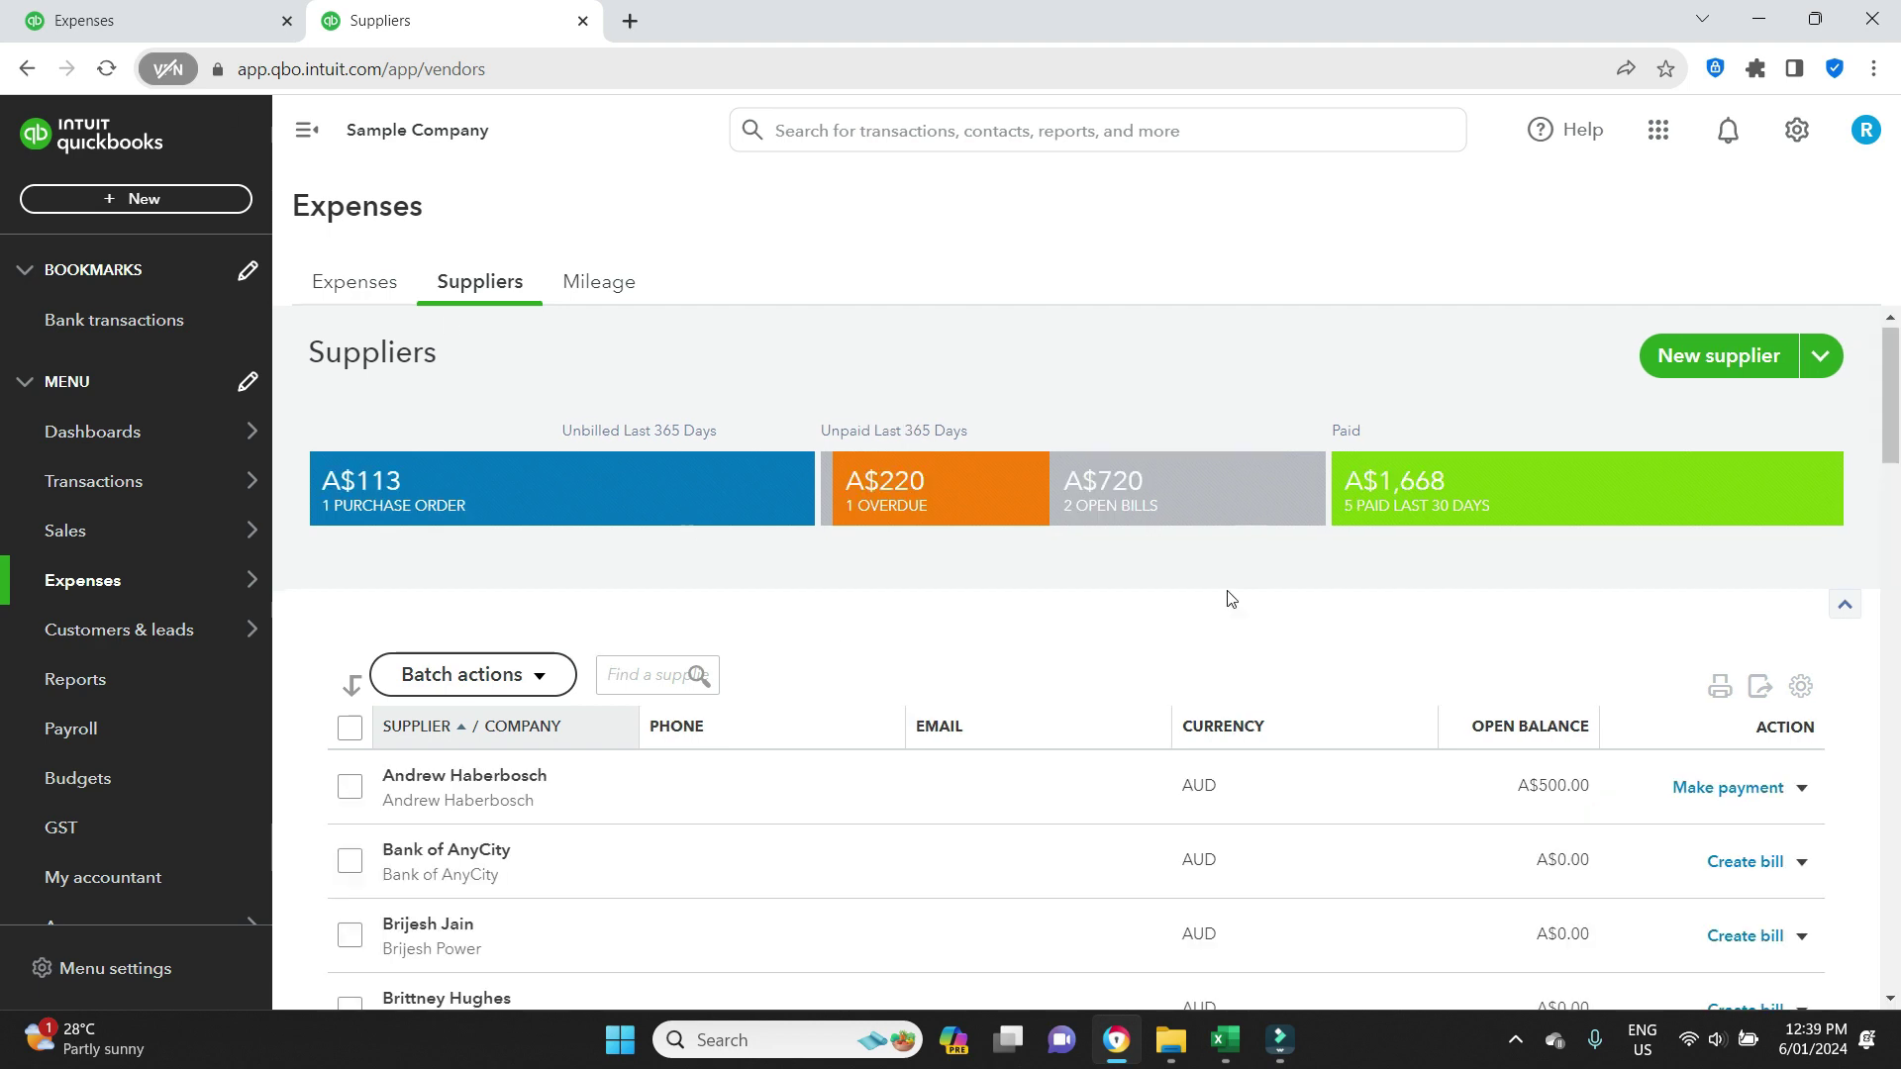
scroll(1228, 594, "down", 10)
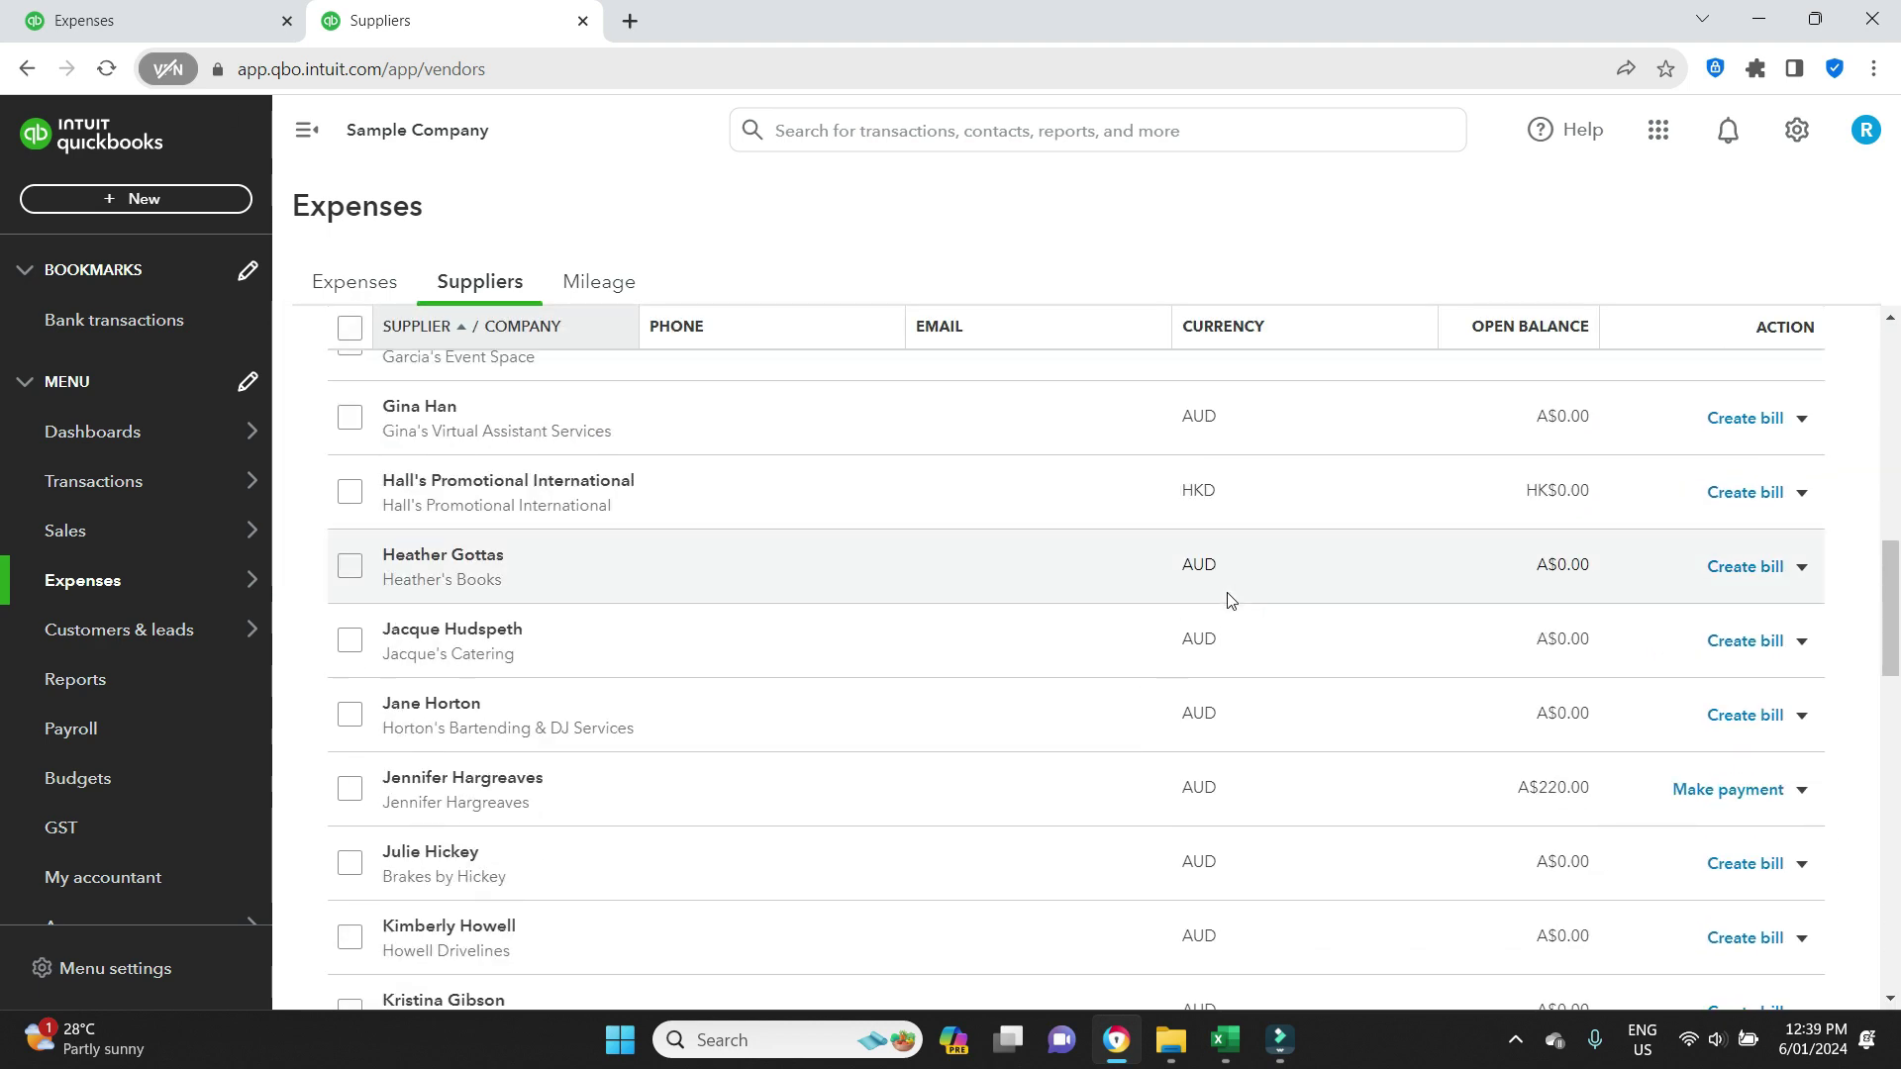
left_click(448, 782)
left_click(450, 779)
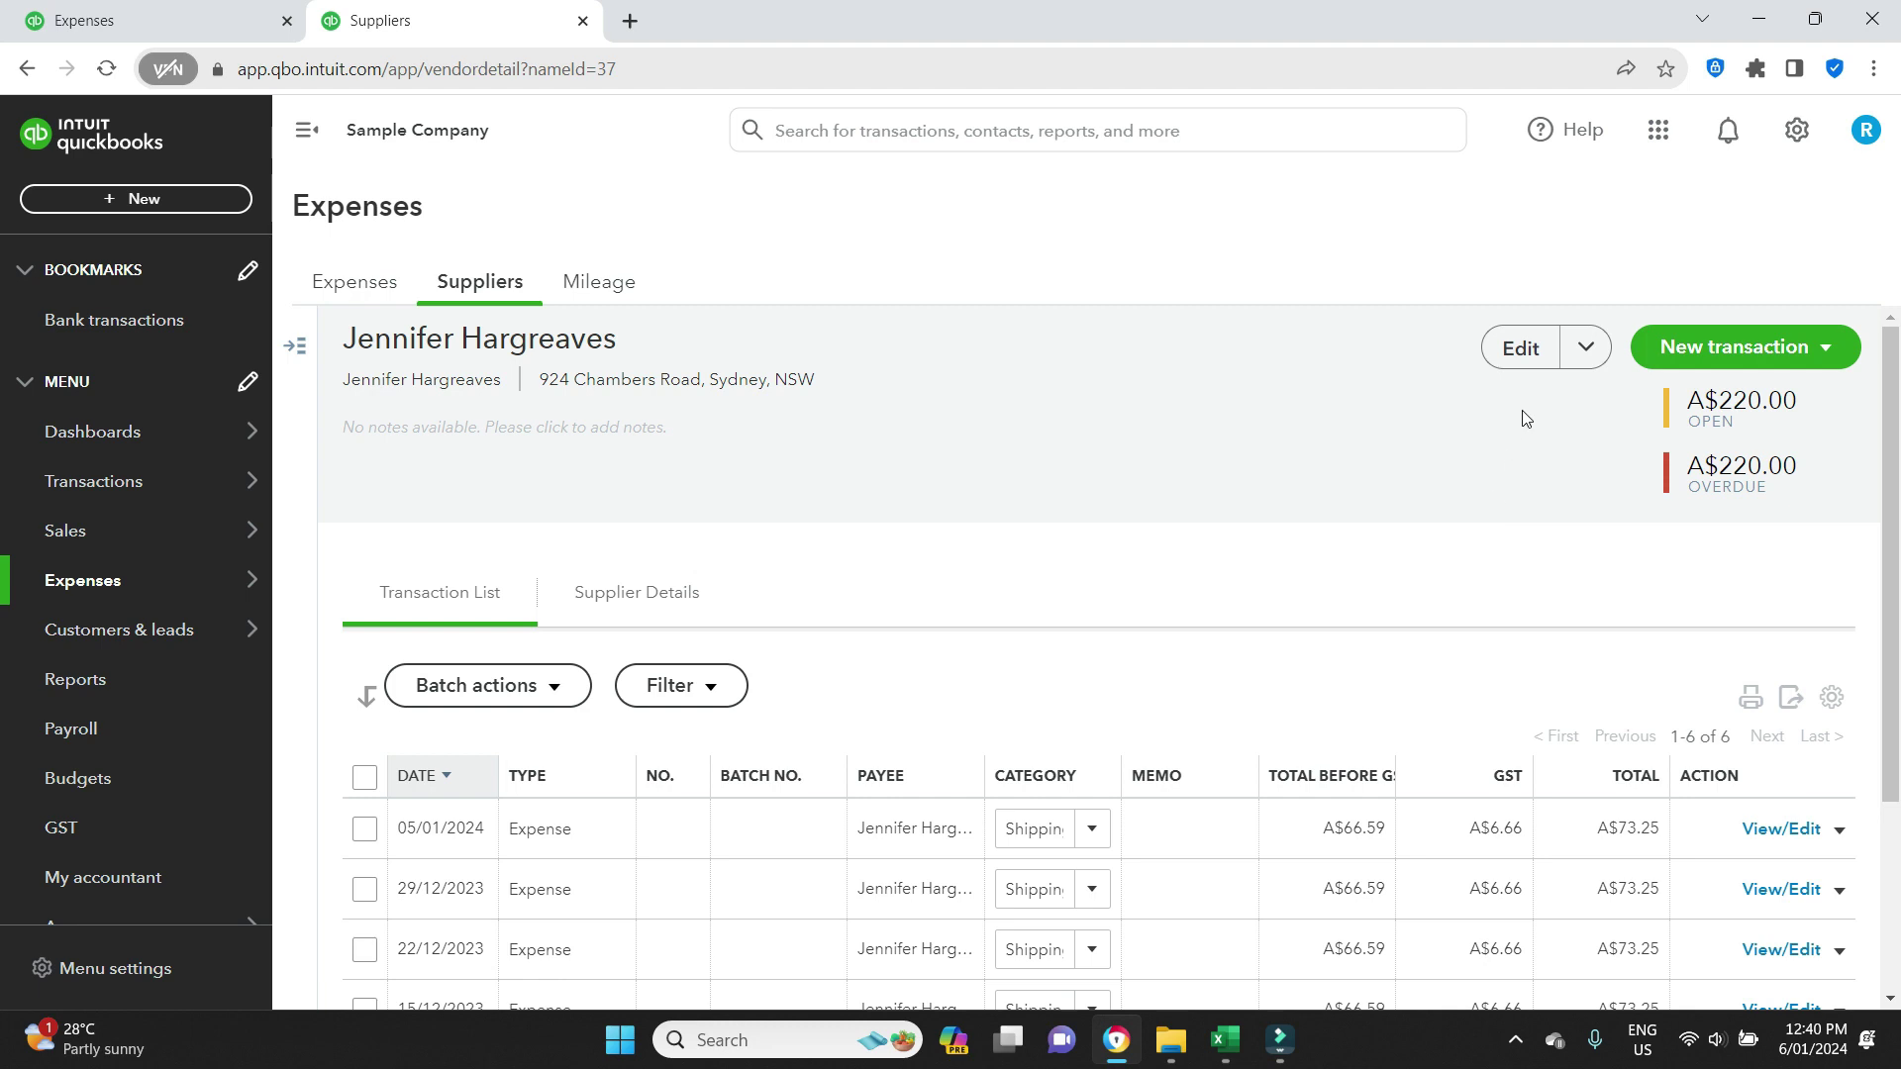
Edit the supplier, turn on batch payments and enter their BSB in 123-456 format.
left_click(1520, 347)
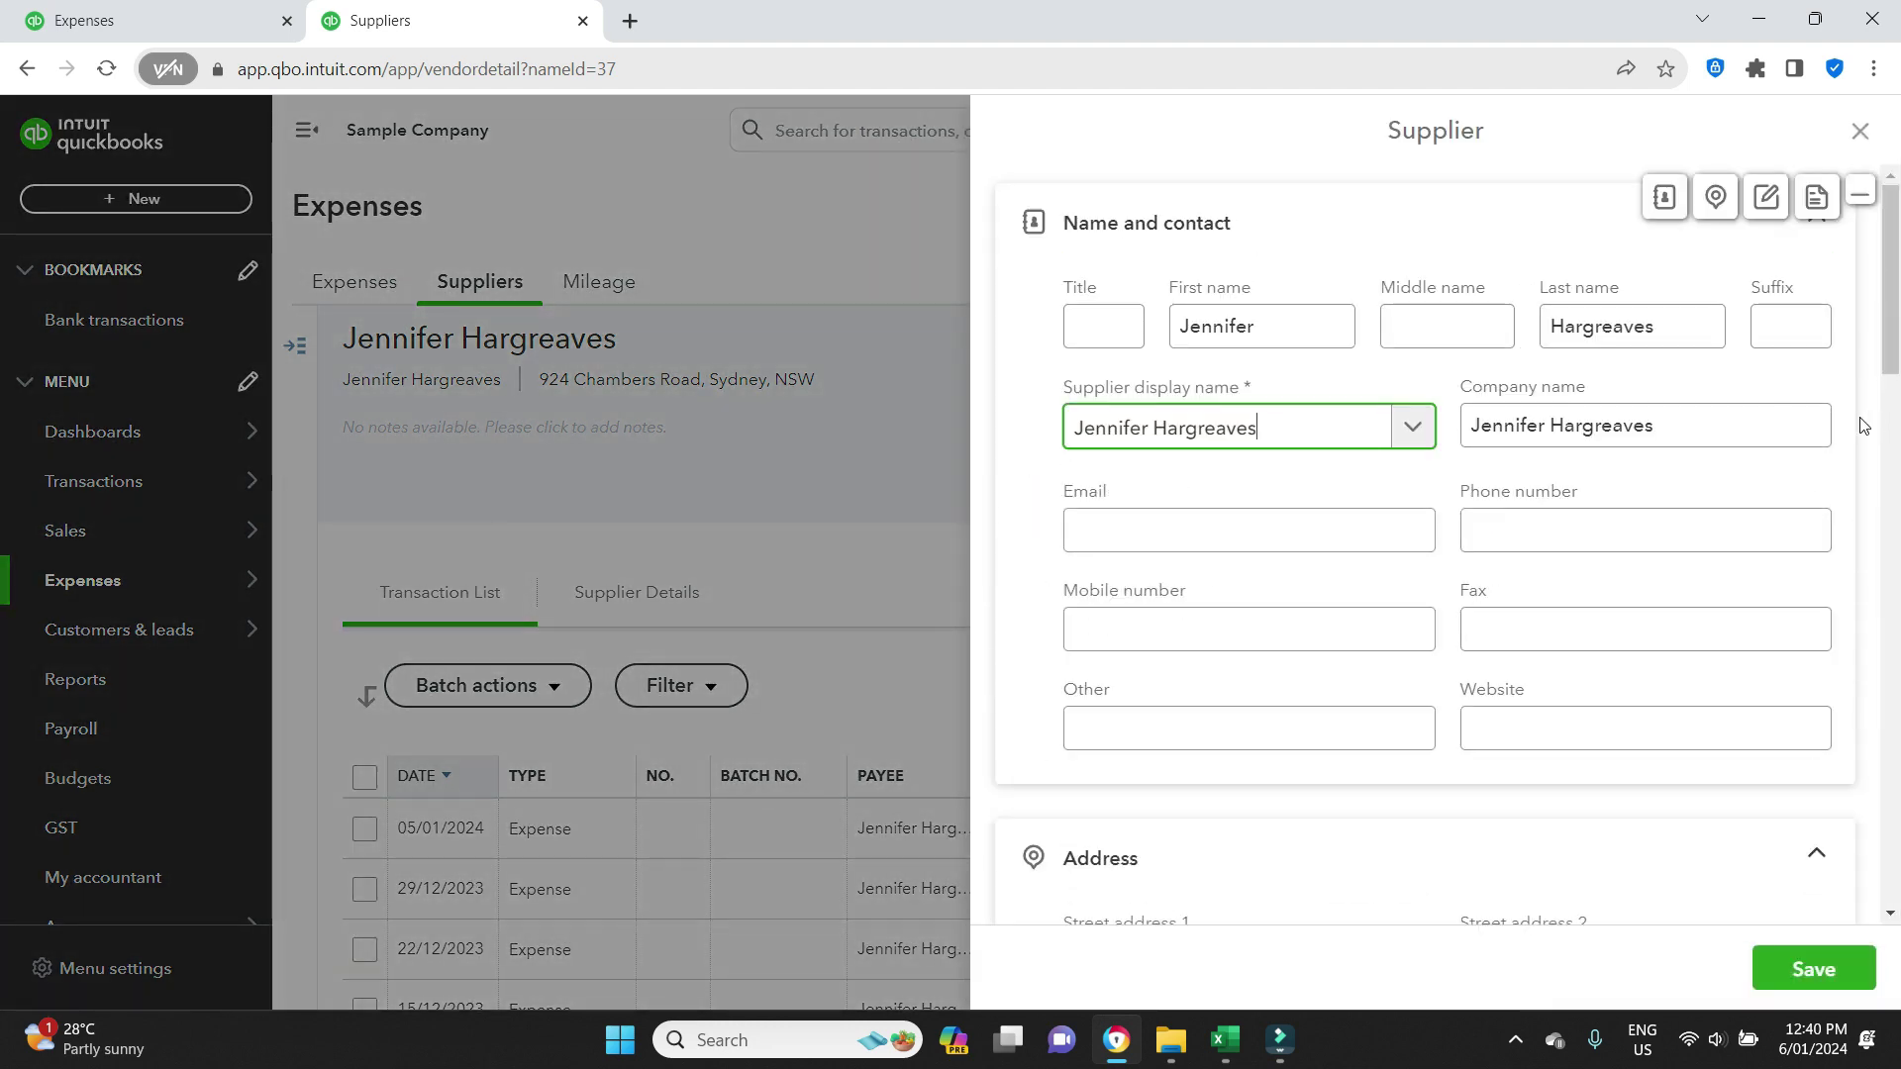
scroll(1861, 425, "down", 4)
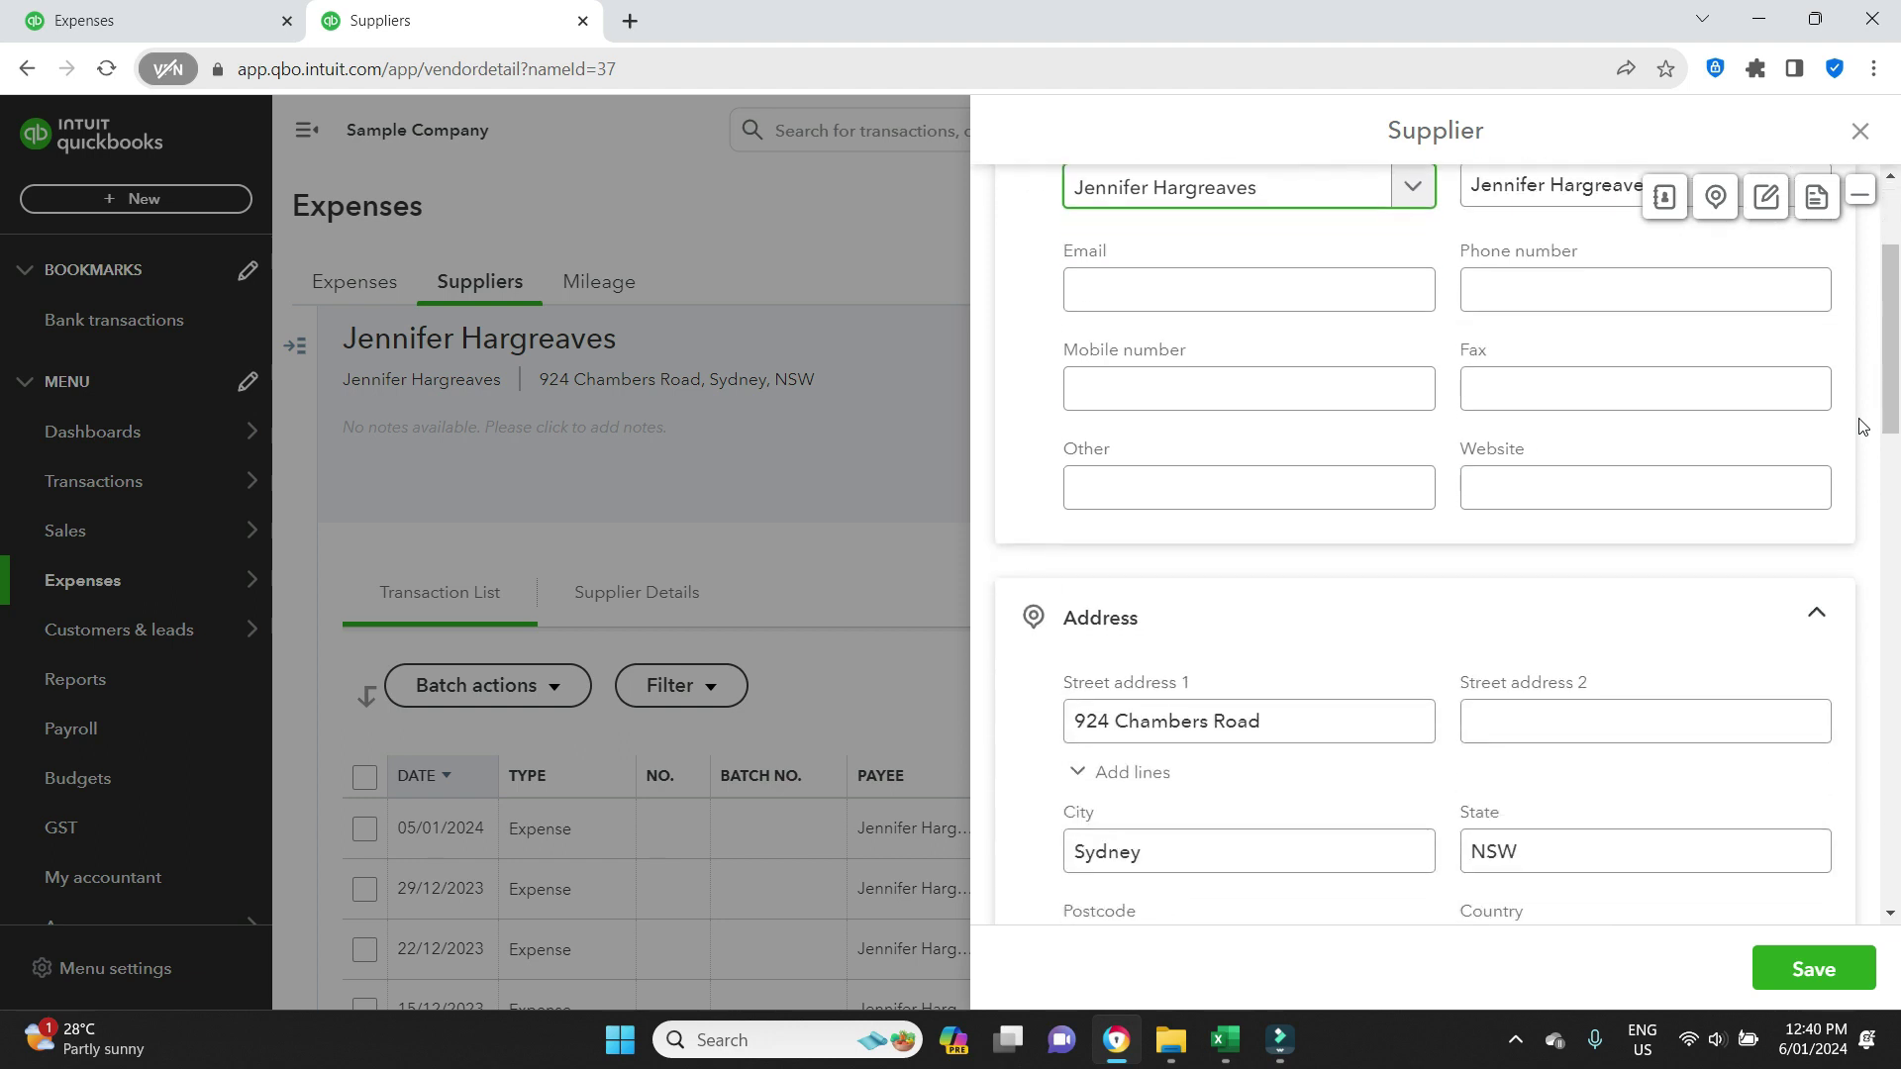
scroll(1861, 426, "down", 5)
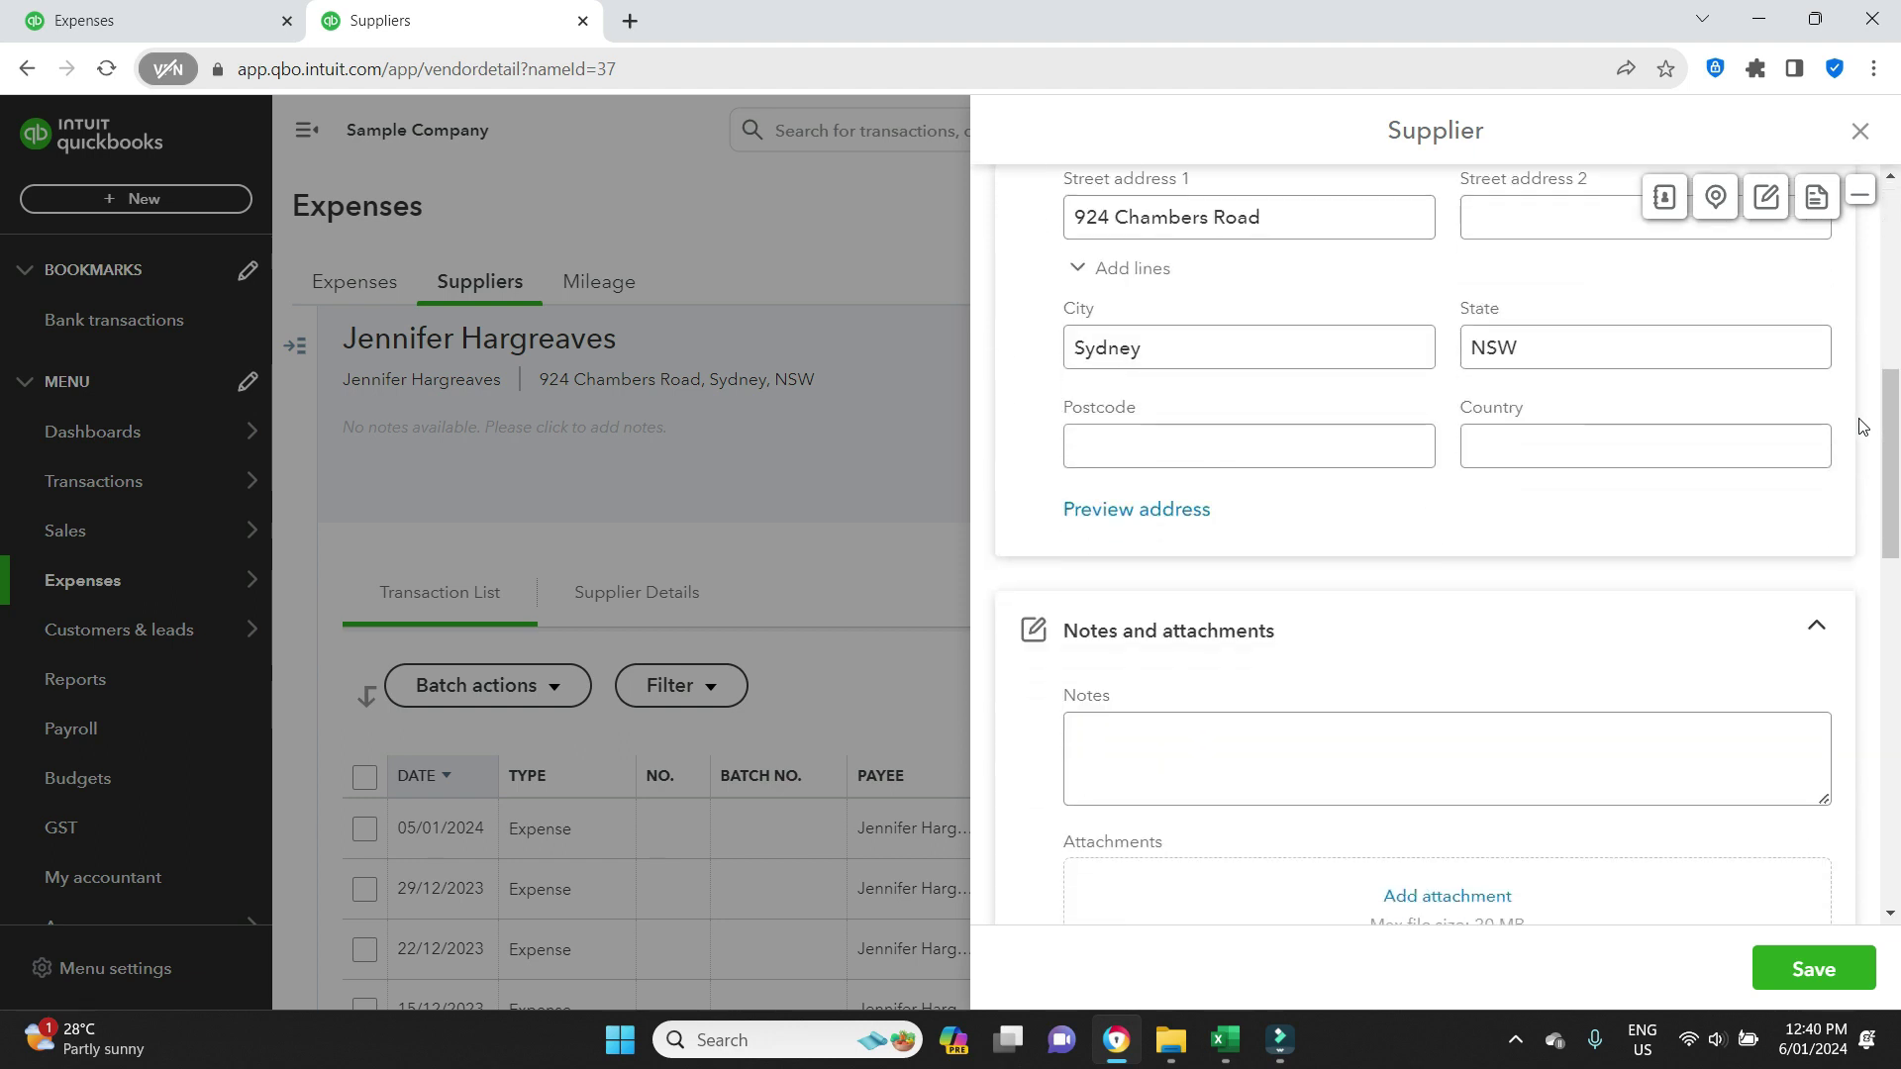
scroll(1861, 426, "down", 2)
scroll(1862, 425, "down", 7)
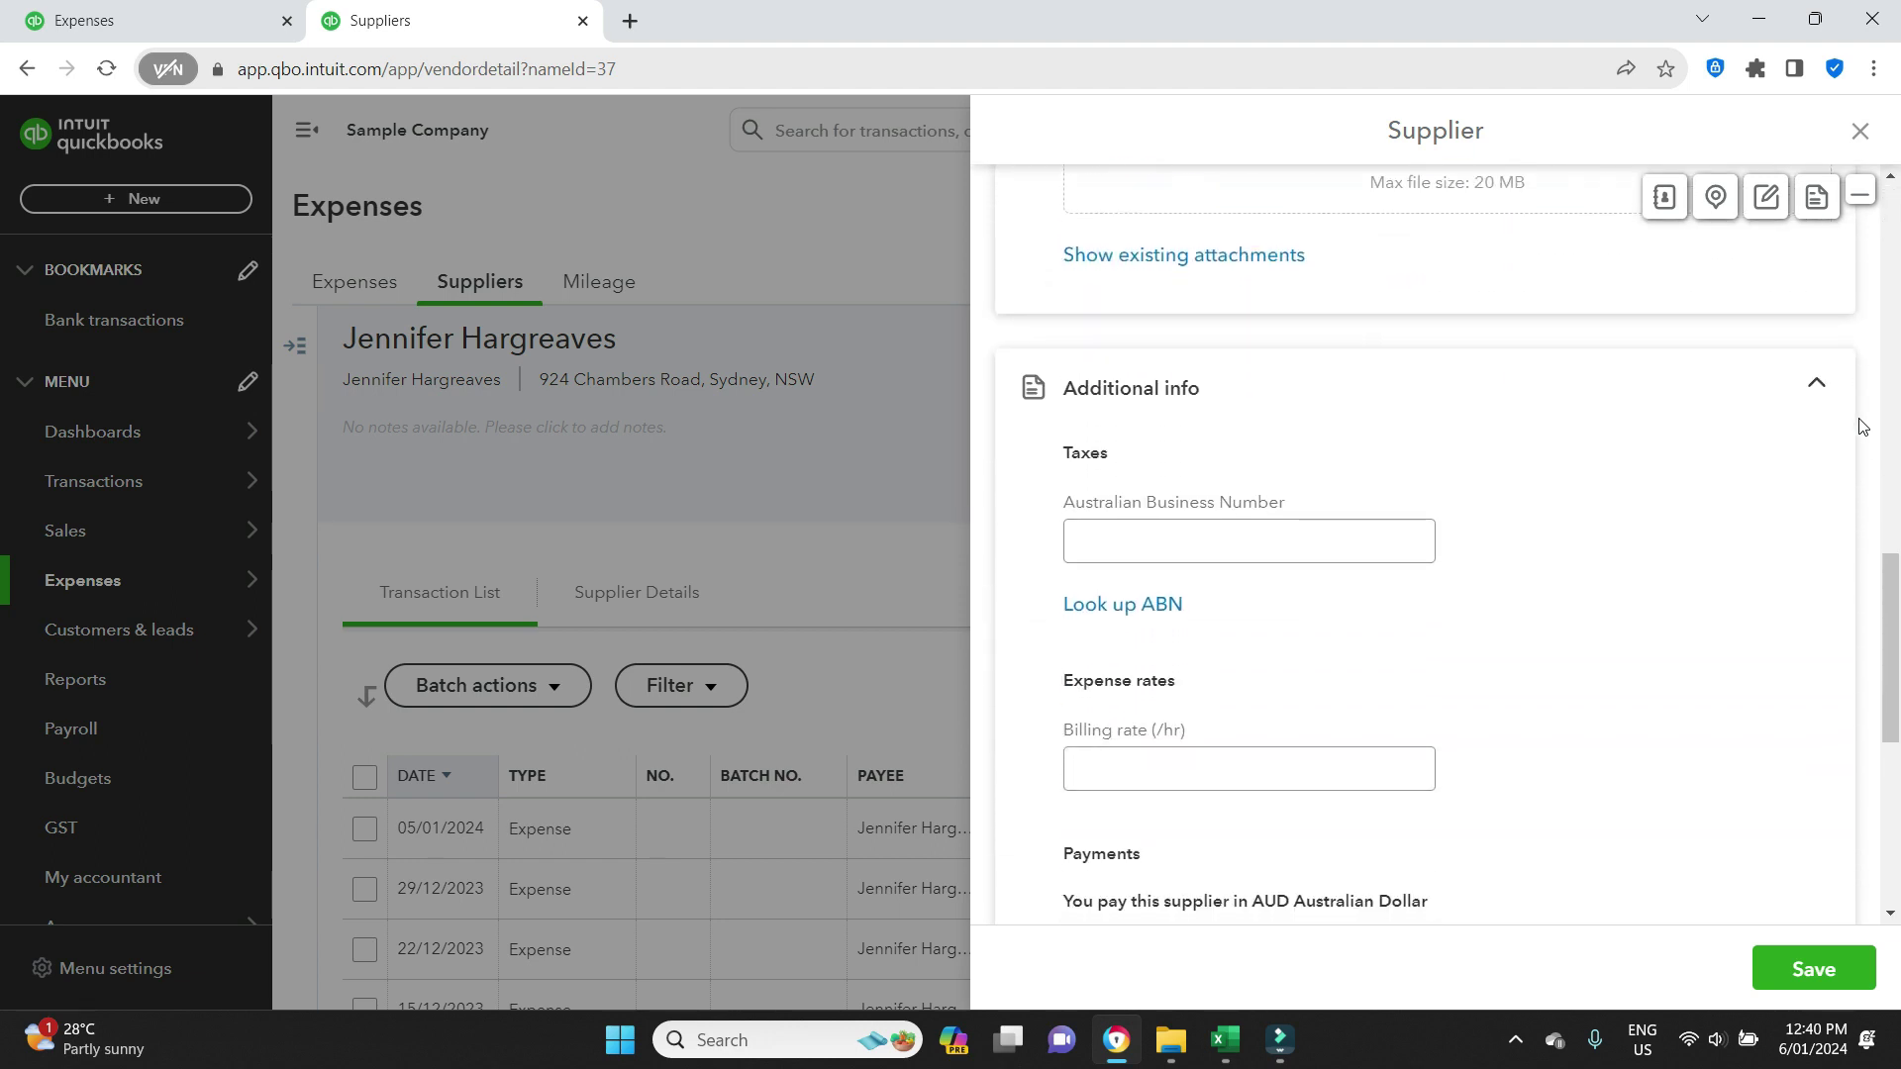
scroll(1775, 434, "down", 2)
scroll(1775, 434, "down", 1)
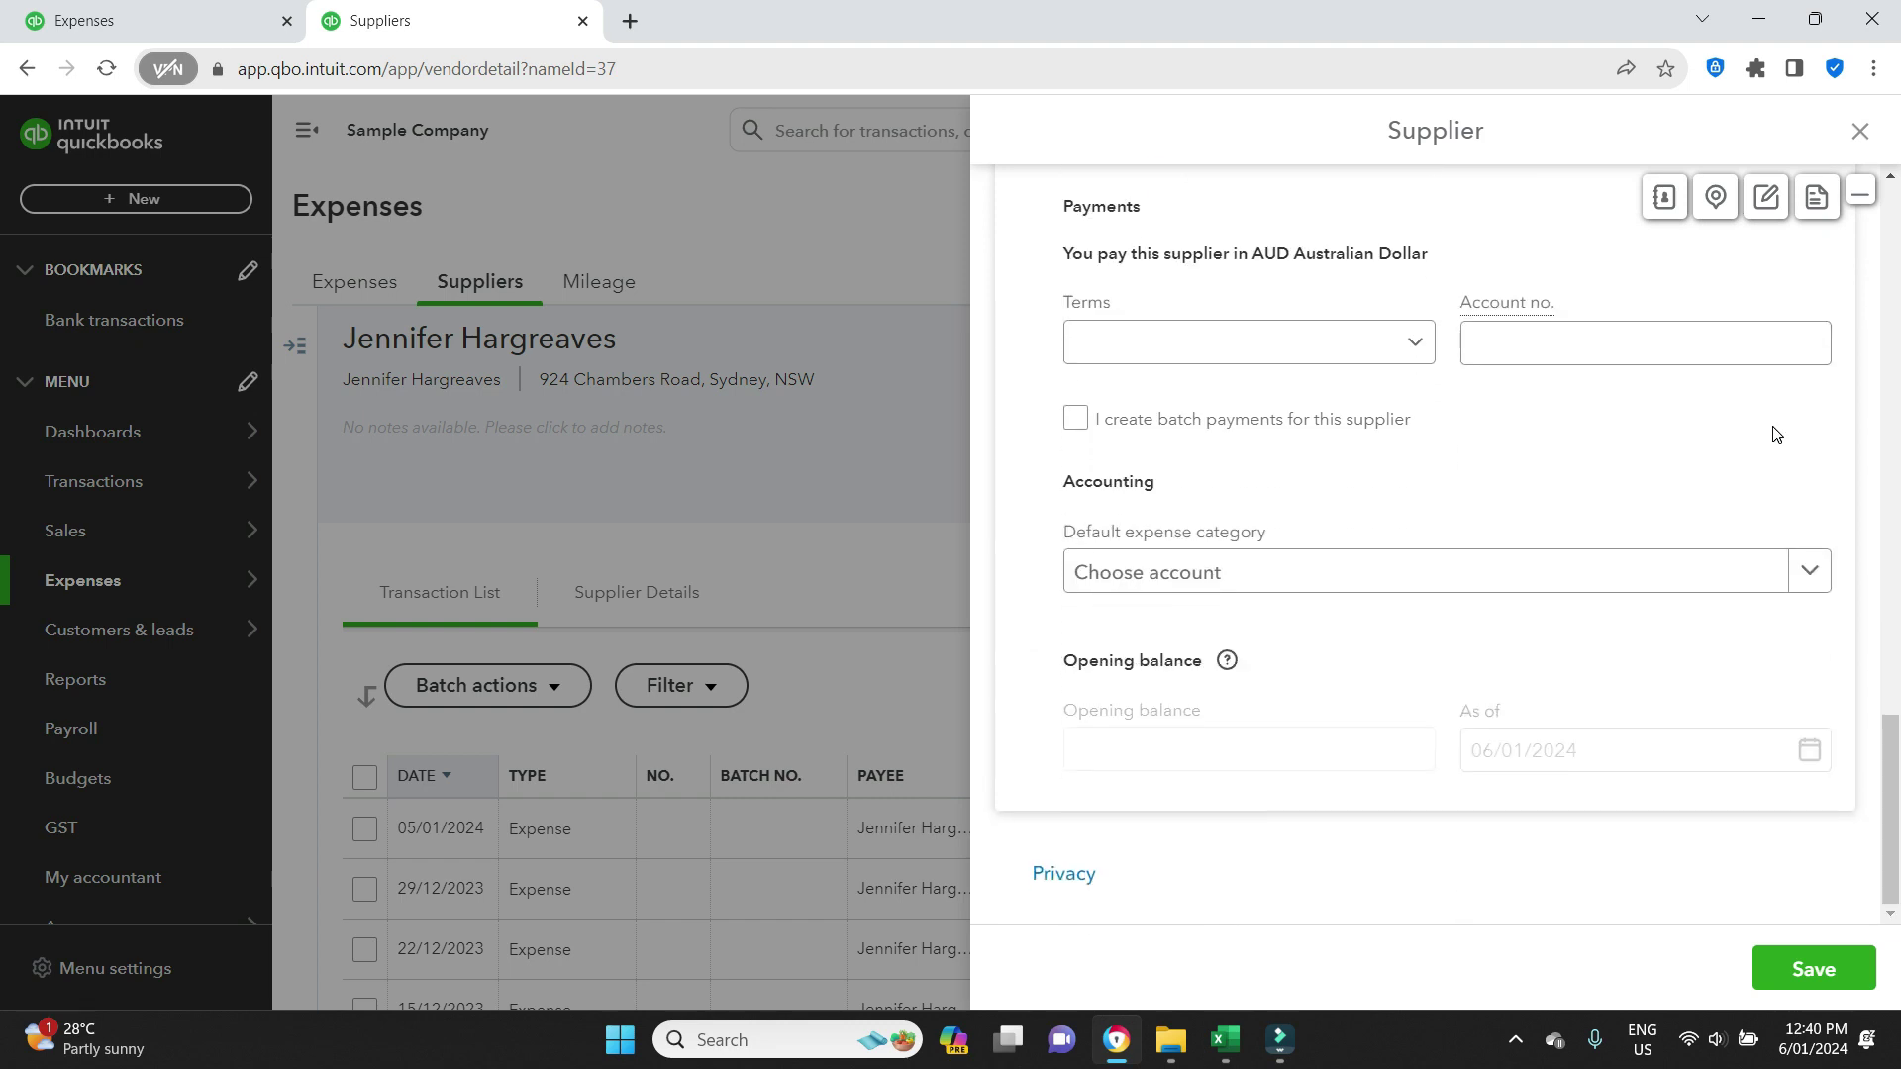
left_click(1070, 432)
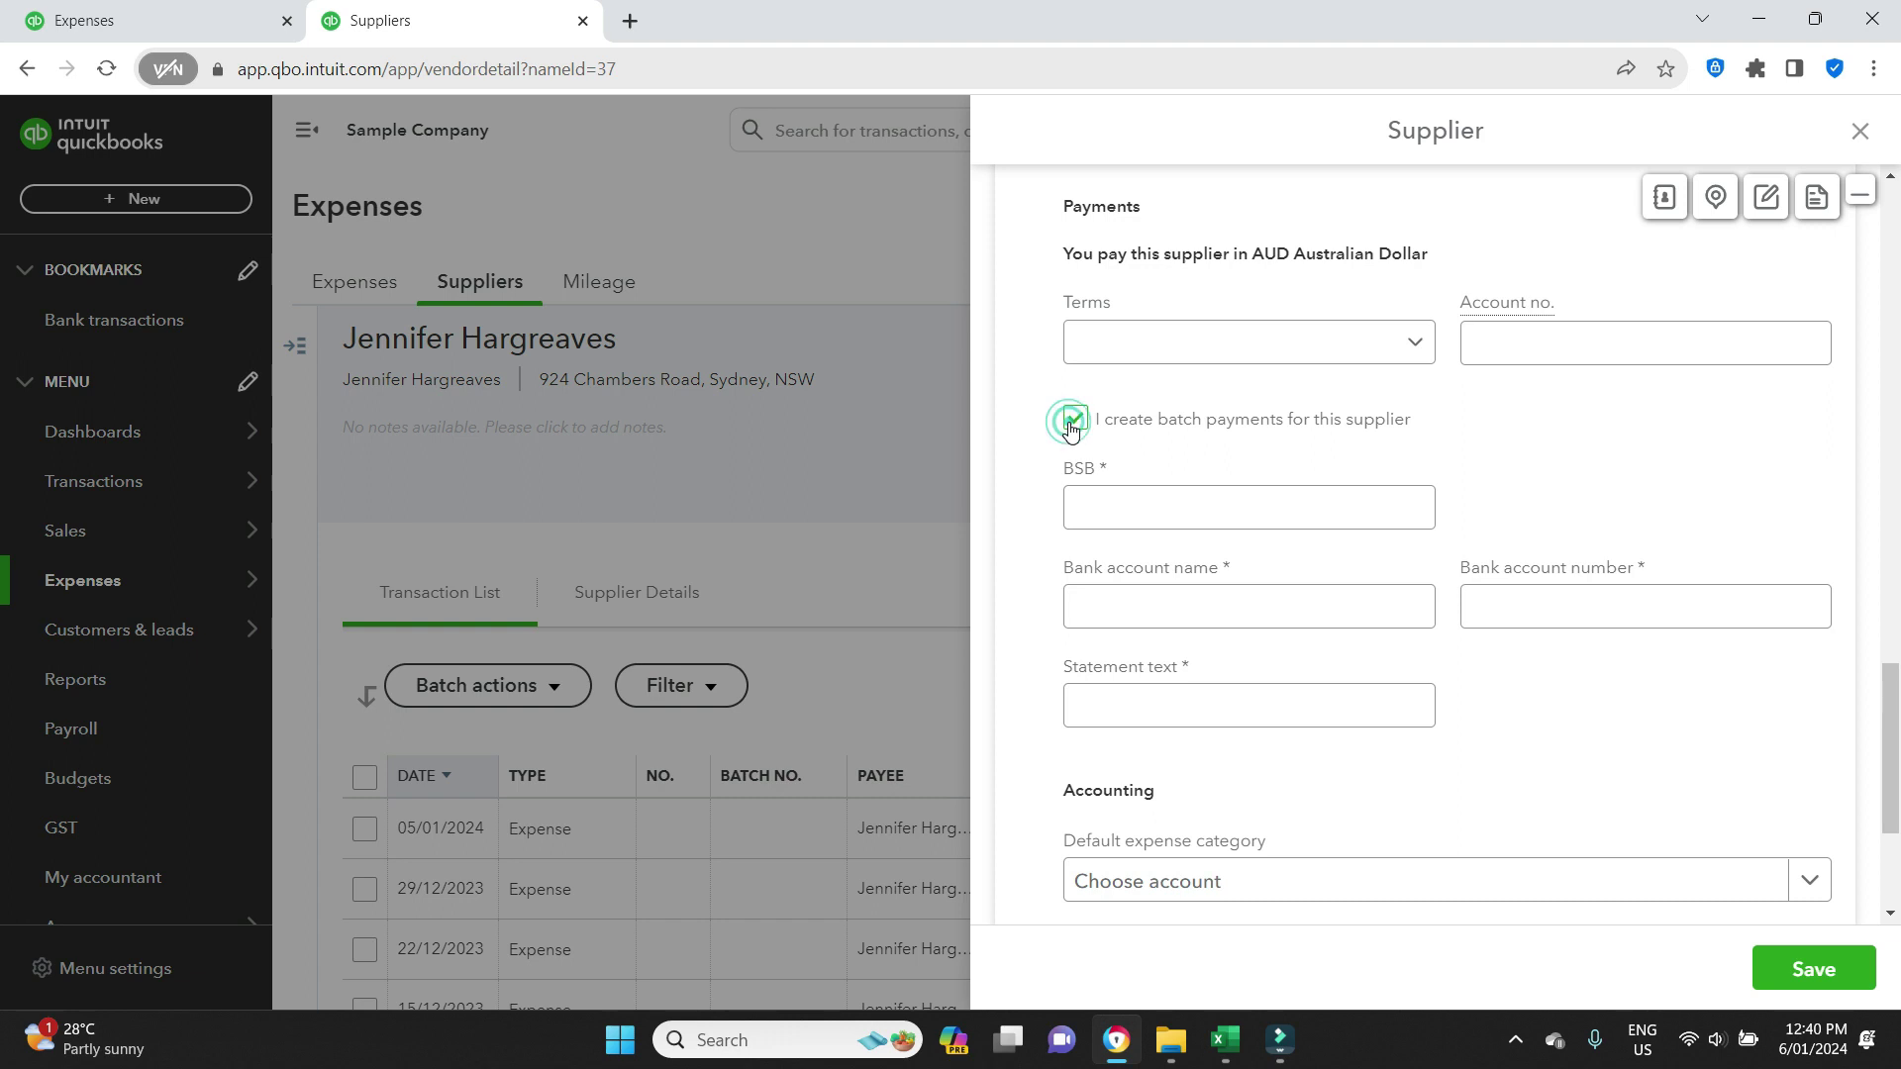
left_click(1281, 504)
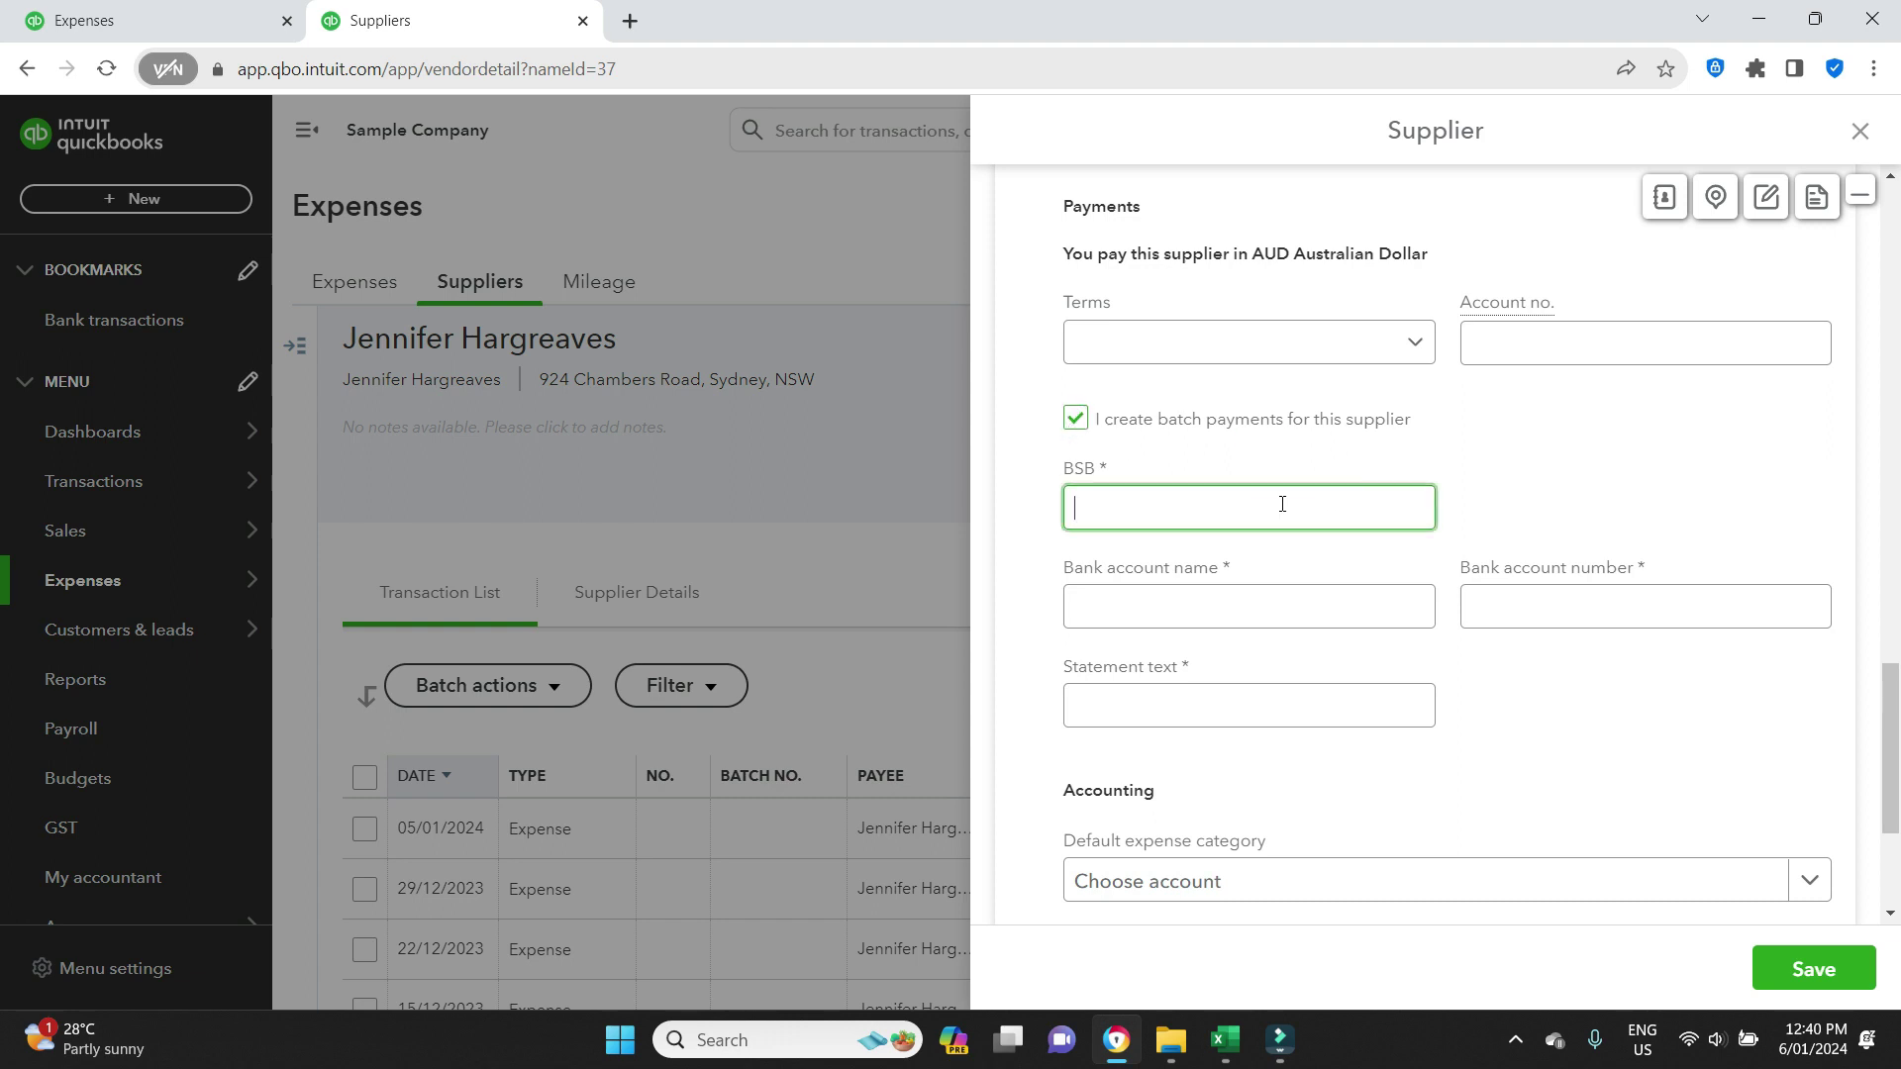
type("111222")
left_click(1252, 604)
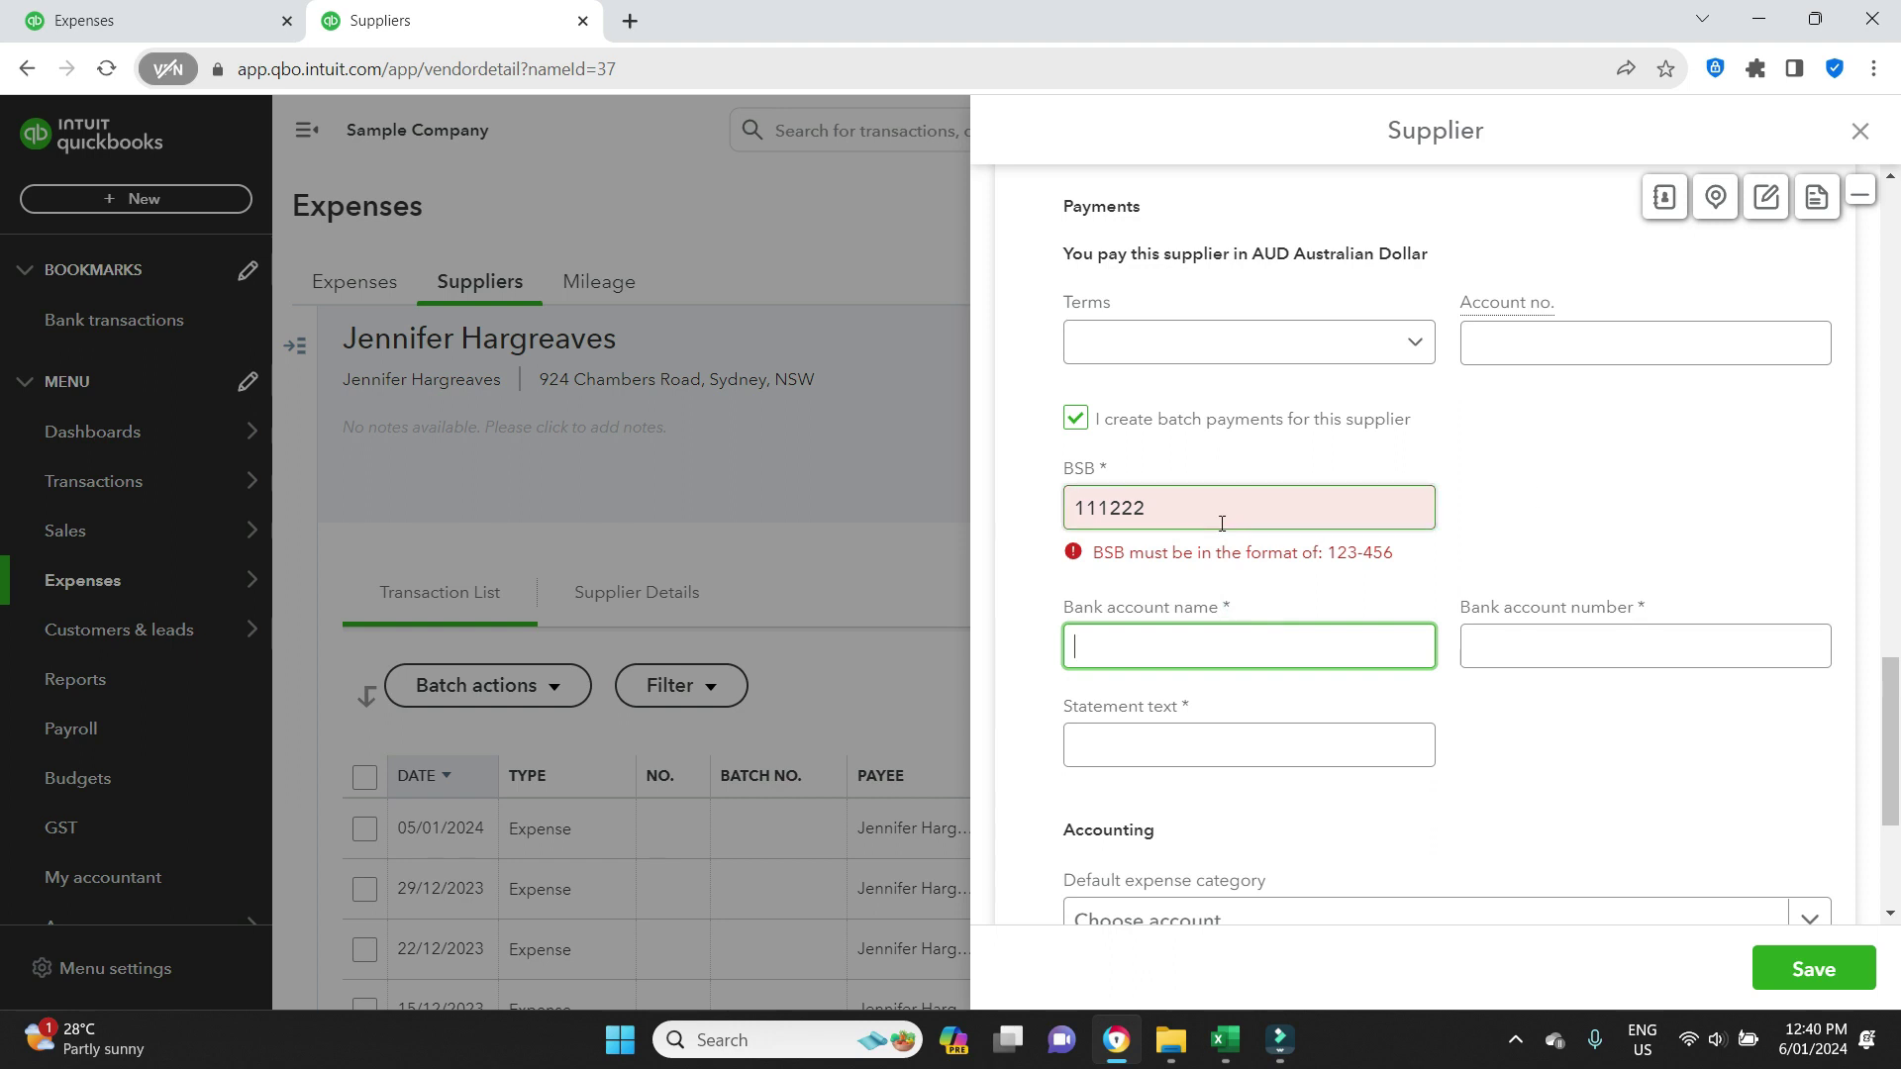
left_click(1138, 506)
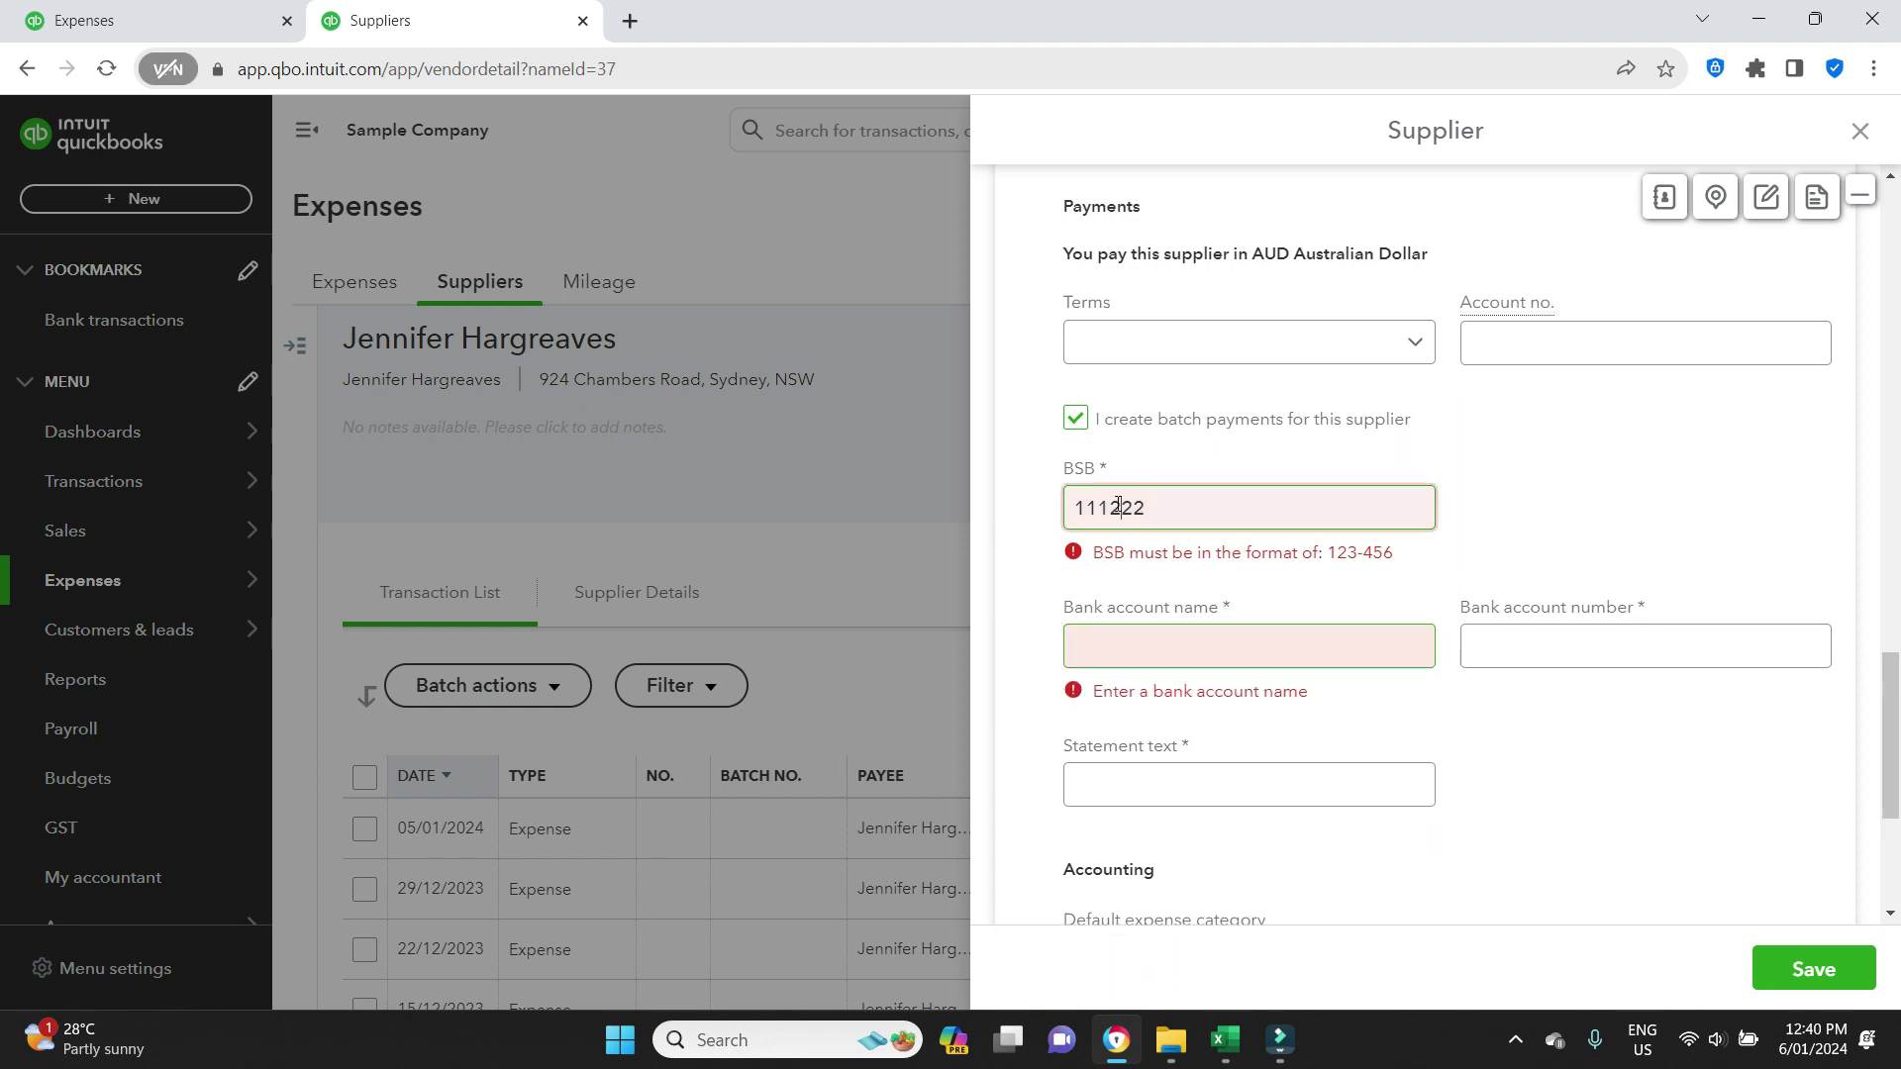
left_click(1109, 507)
type("-")
Enter the bank account name and number, statement text 'Payment OUR NAME', and save.
left_click(1227, 639)
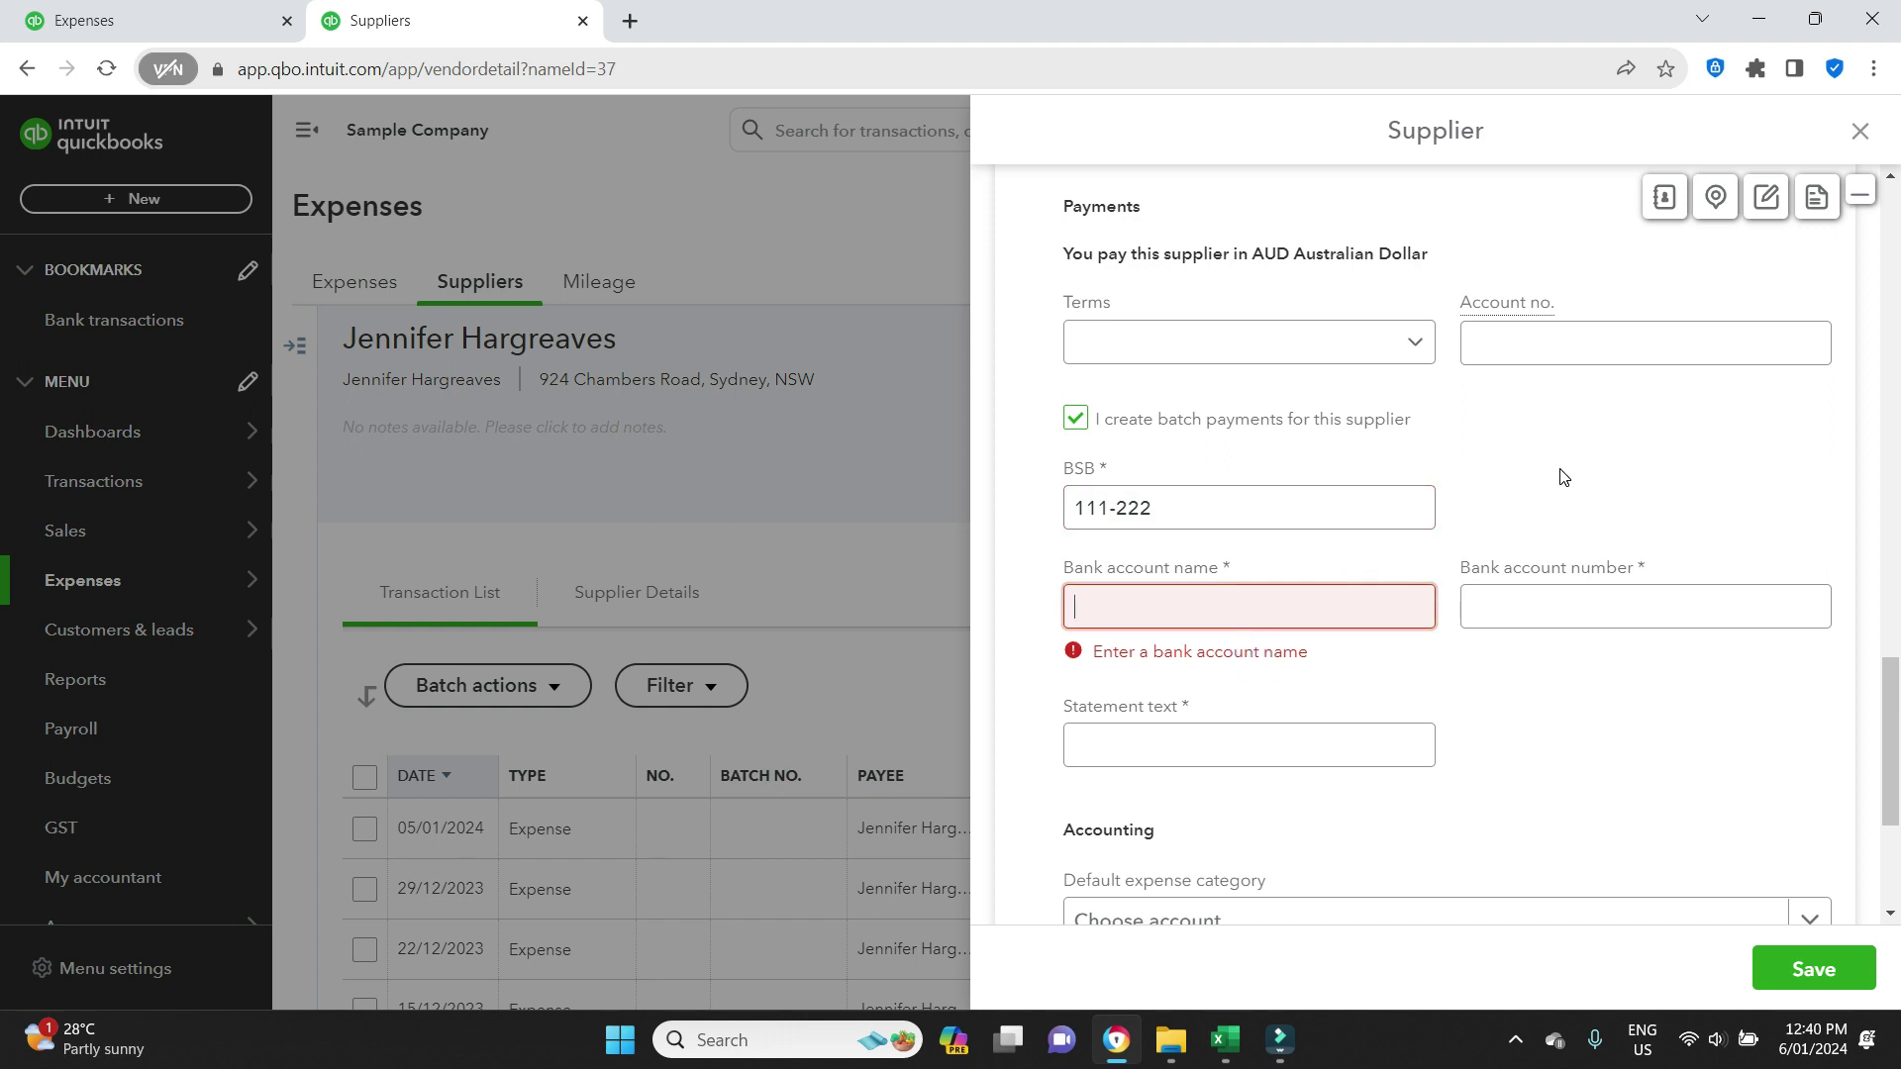
key("Tab")
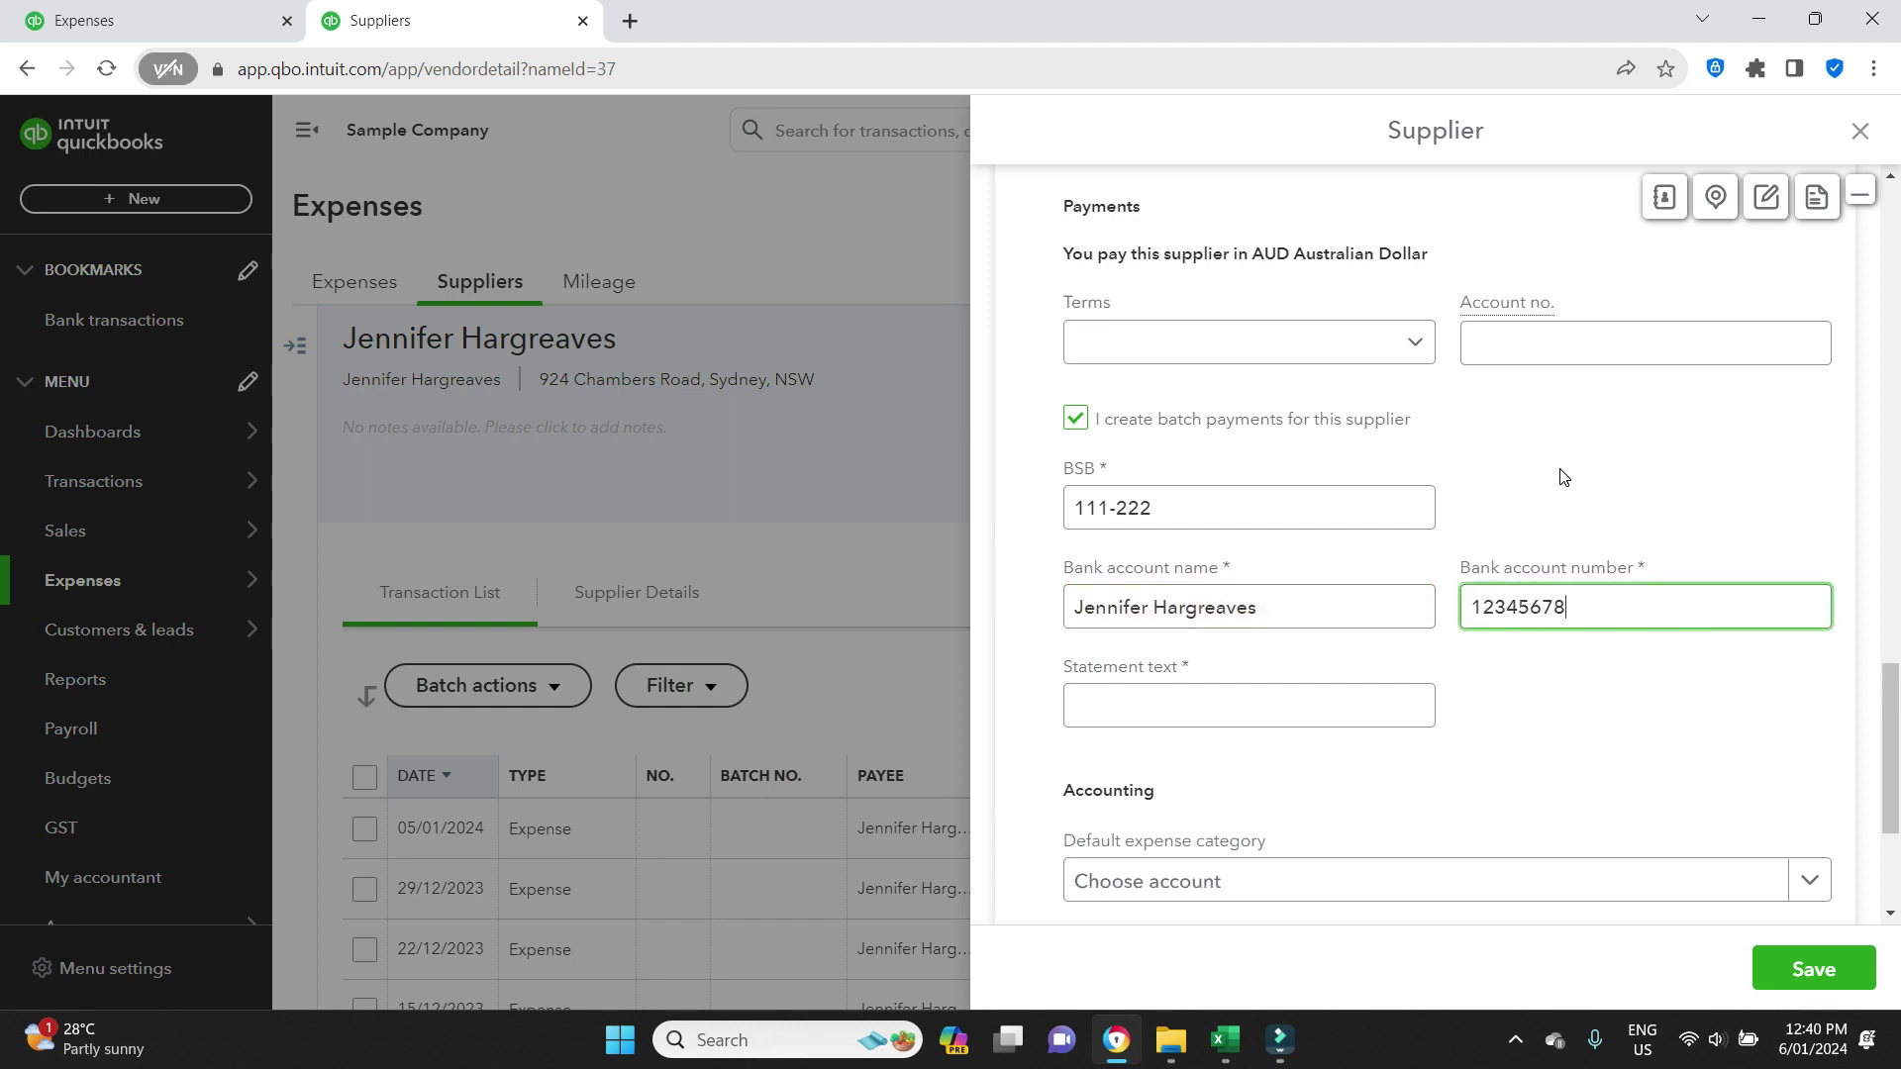
left_click(1340, 705)
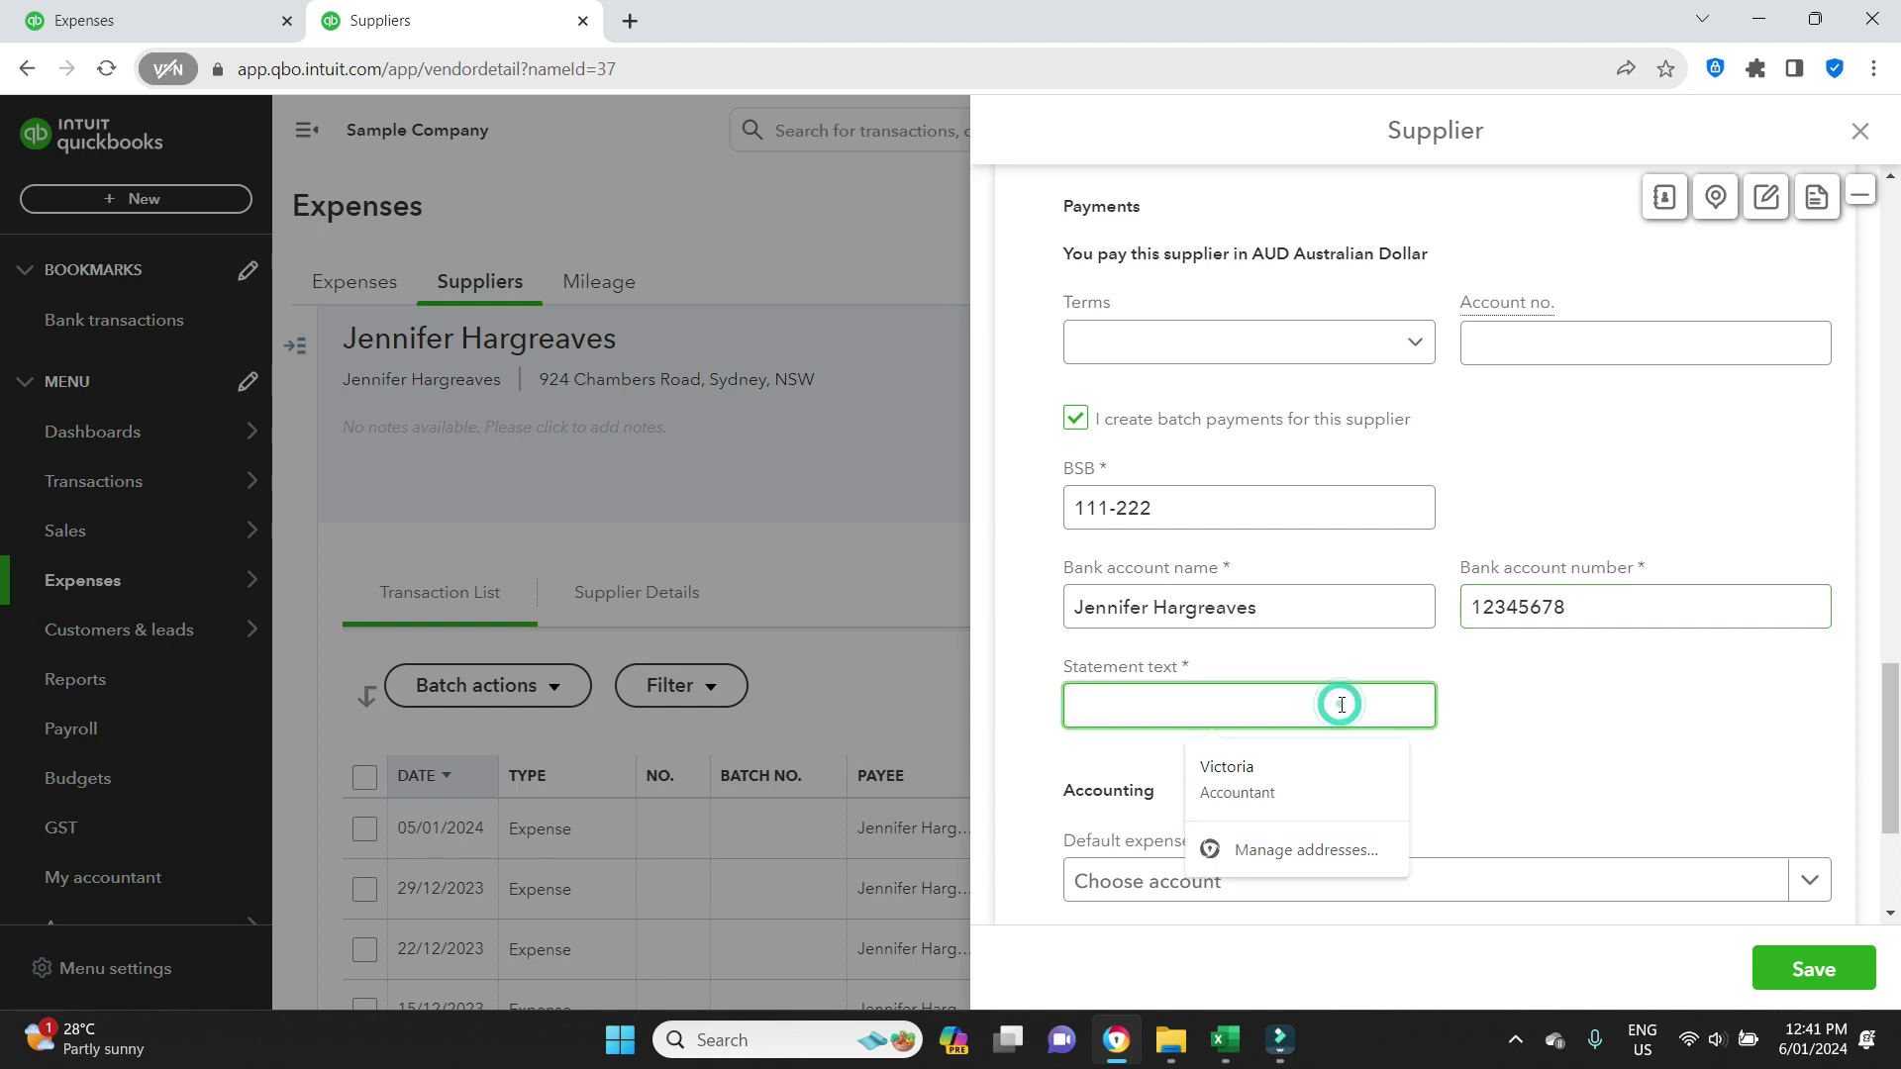
type("Payment")
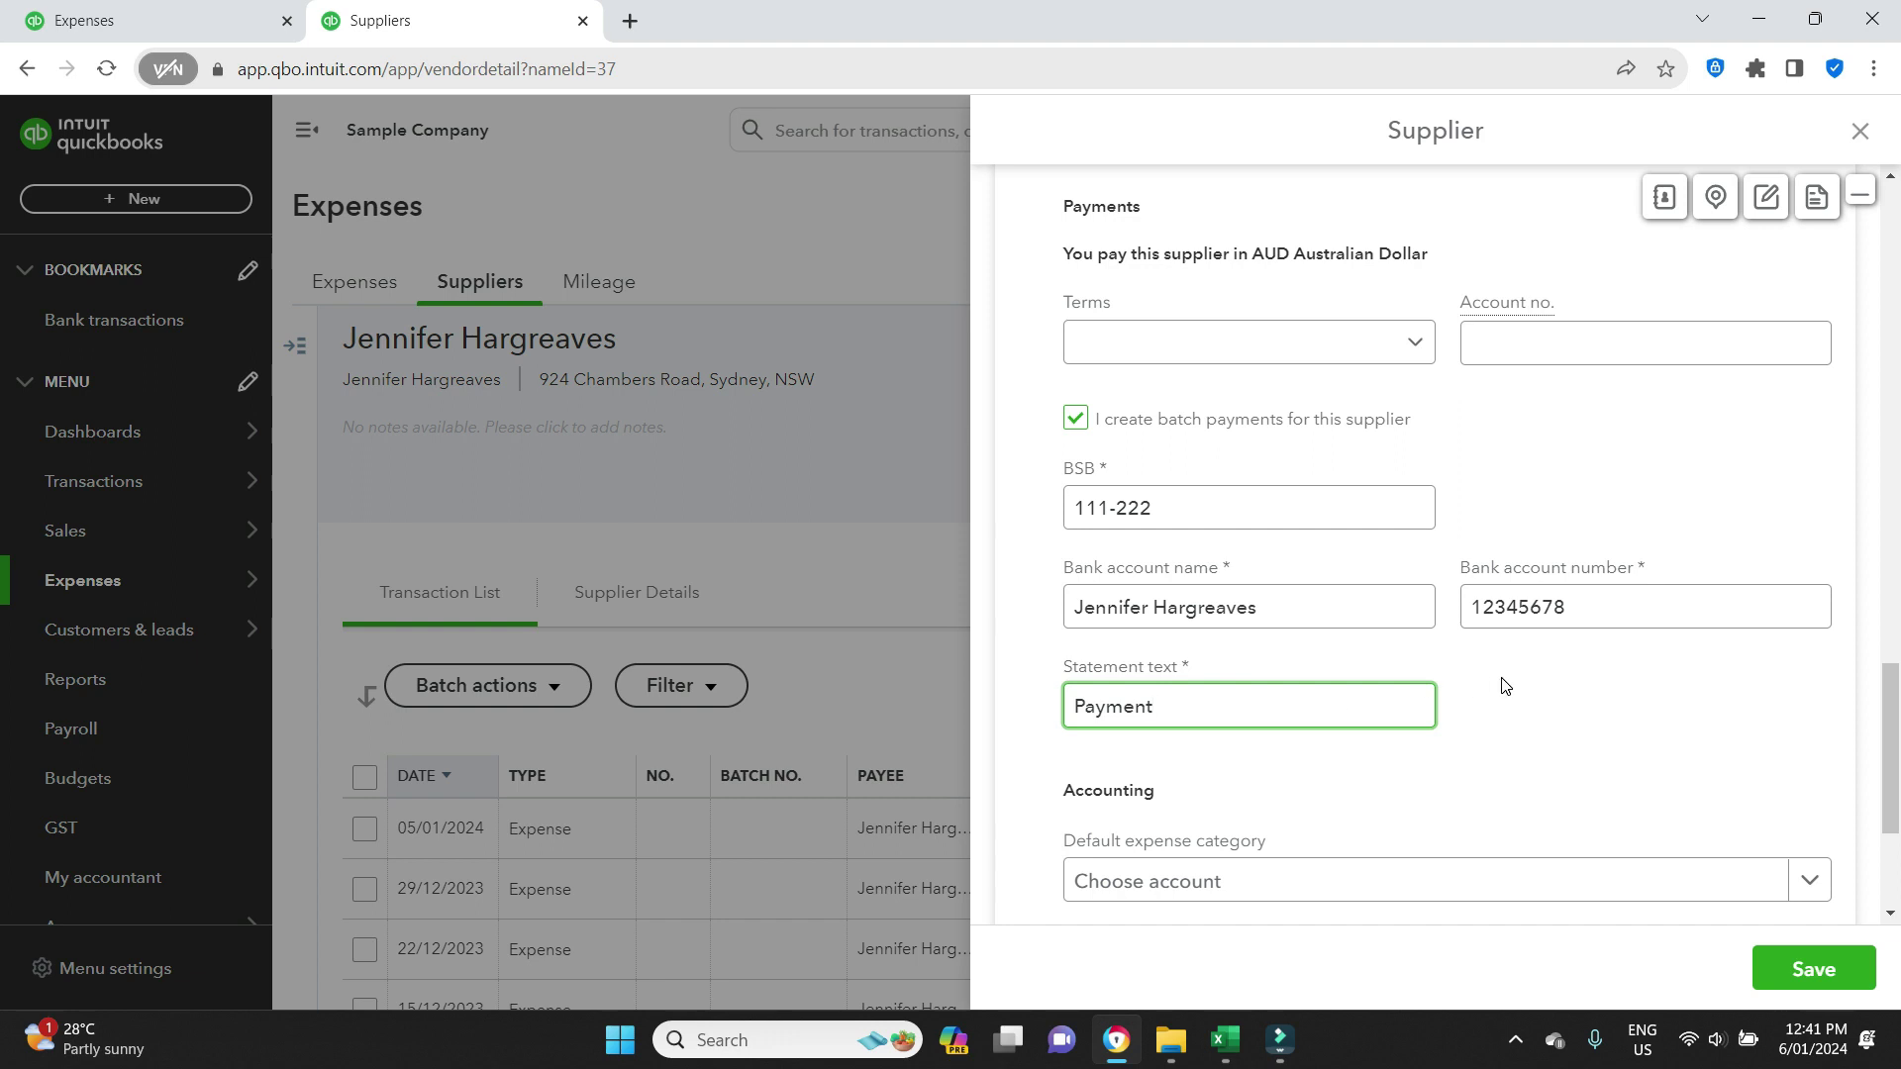
type(" OUR NAME")
left_click_drag(1172, 707, 1267, 707)
left_click(1577, 737)
scroll(1577, 737, "down", 3)
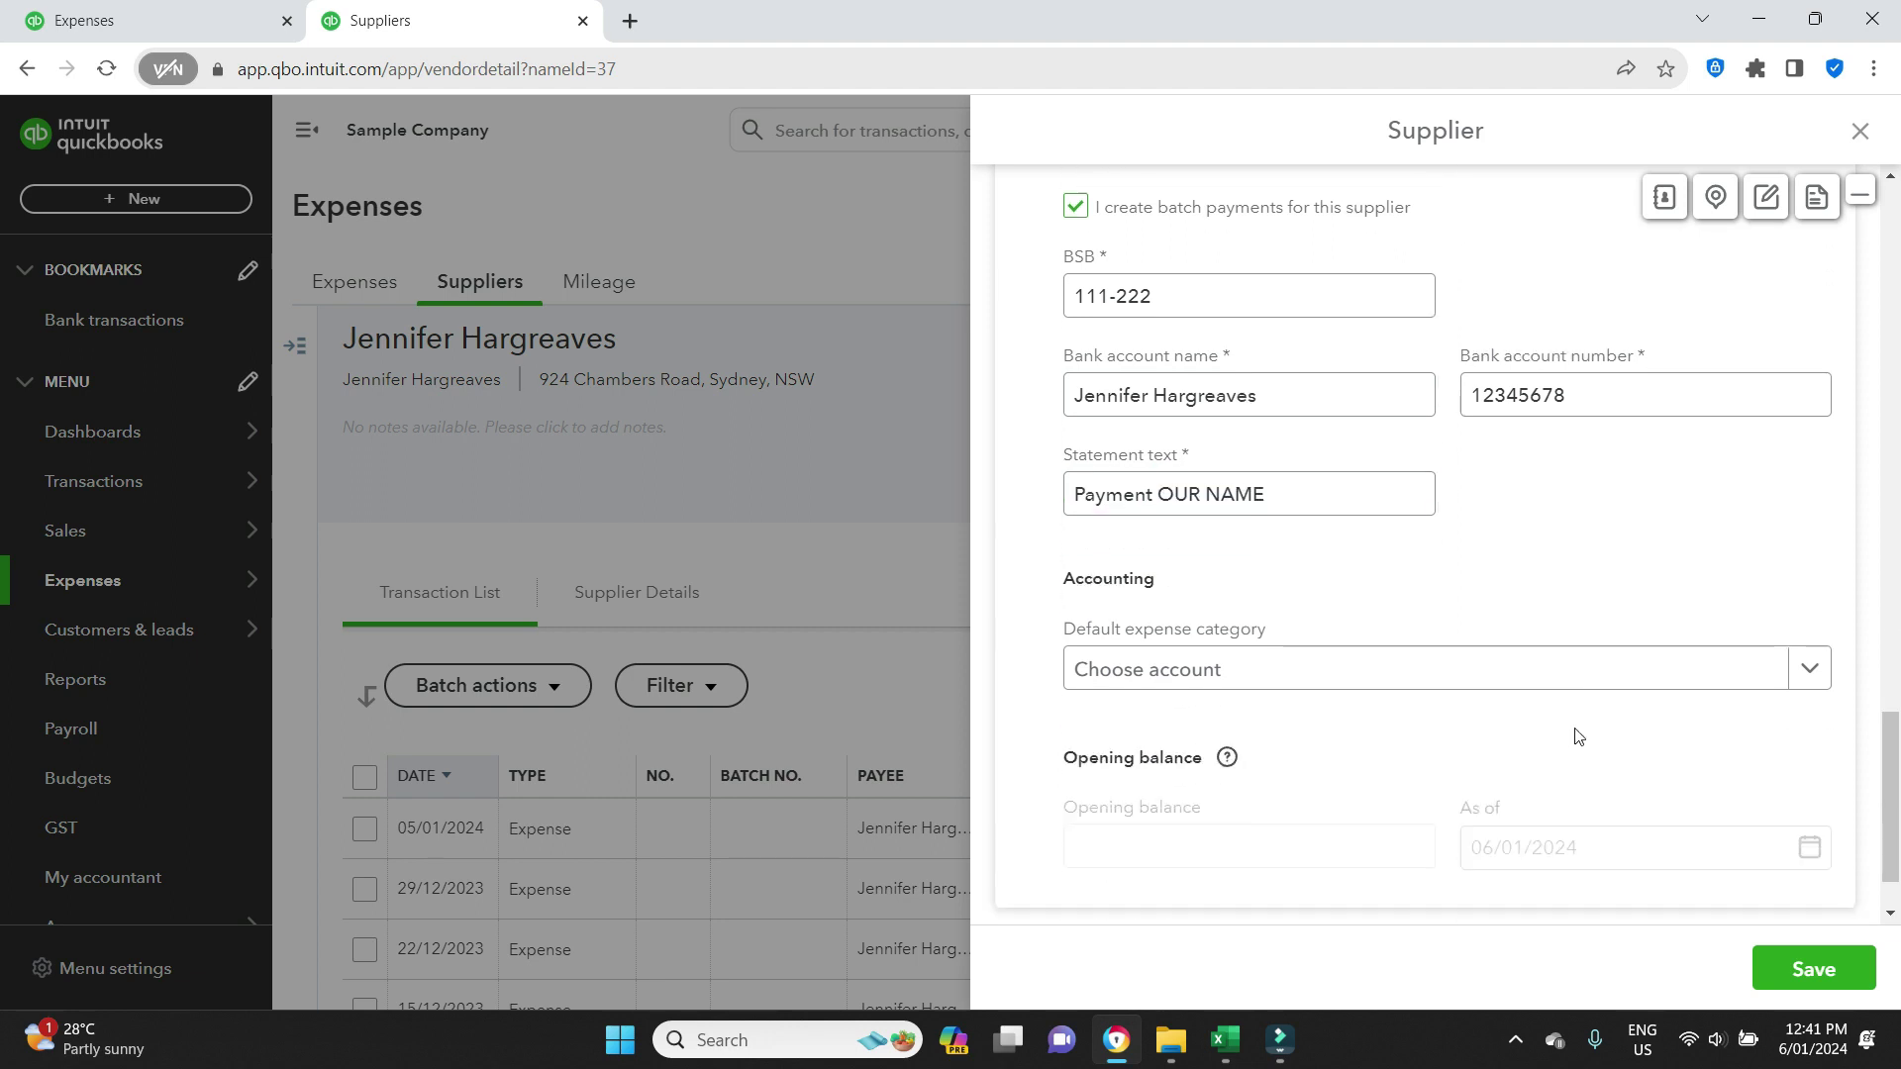
left_click(1800, 972)
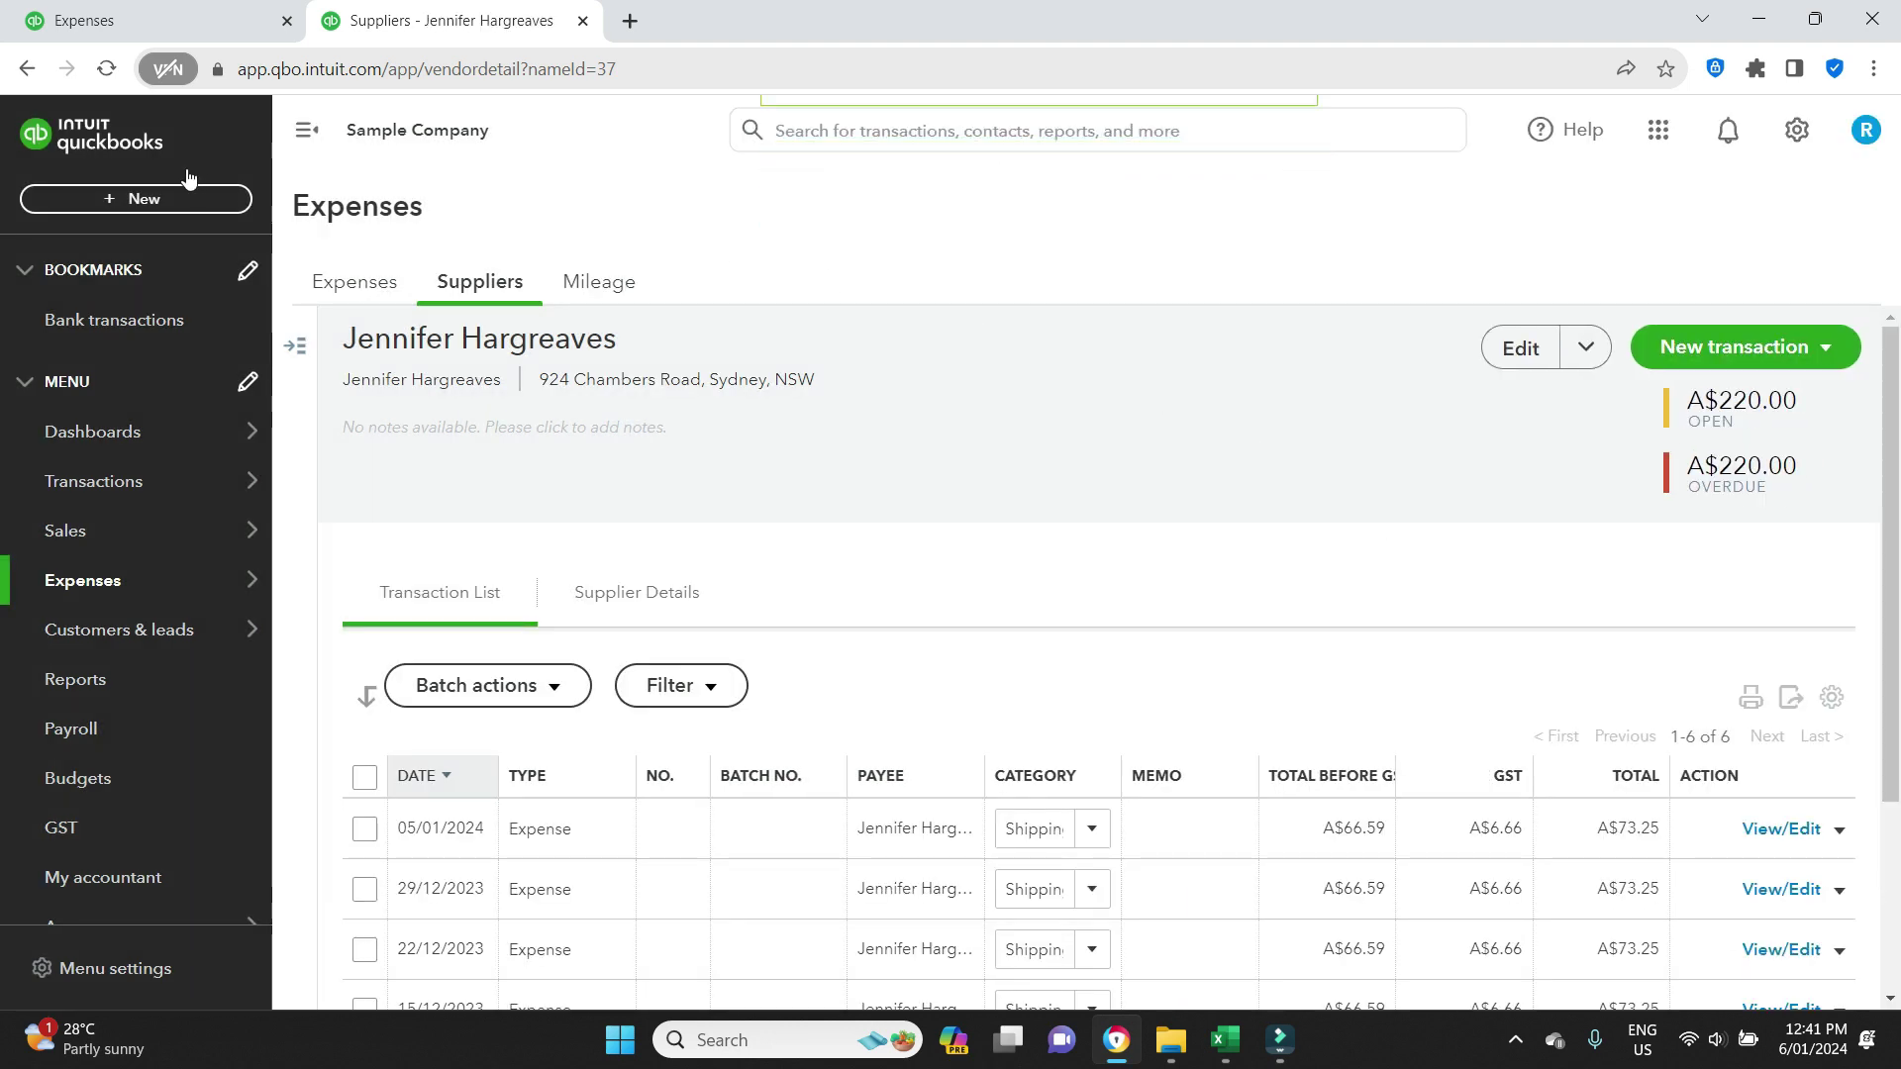
Select both open bills for A$720.00, attempt the batch payment, then close Pay Bills unsaved.
left_click(132, 198)
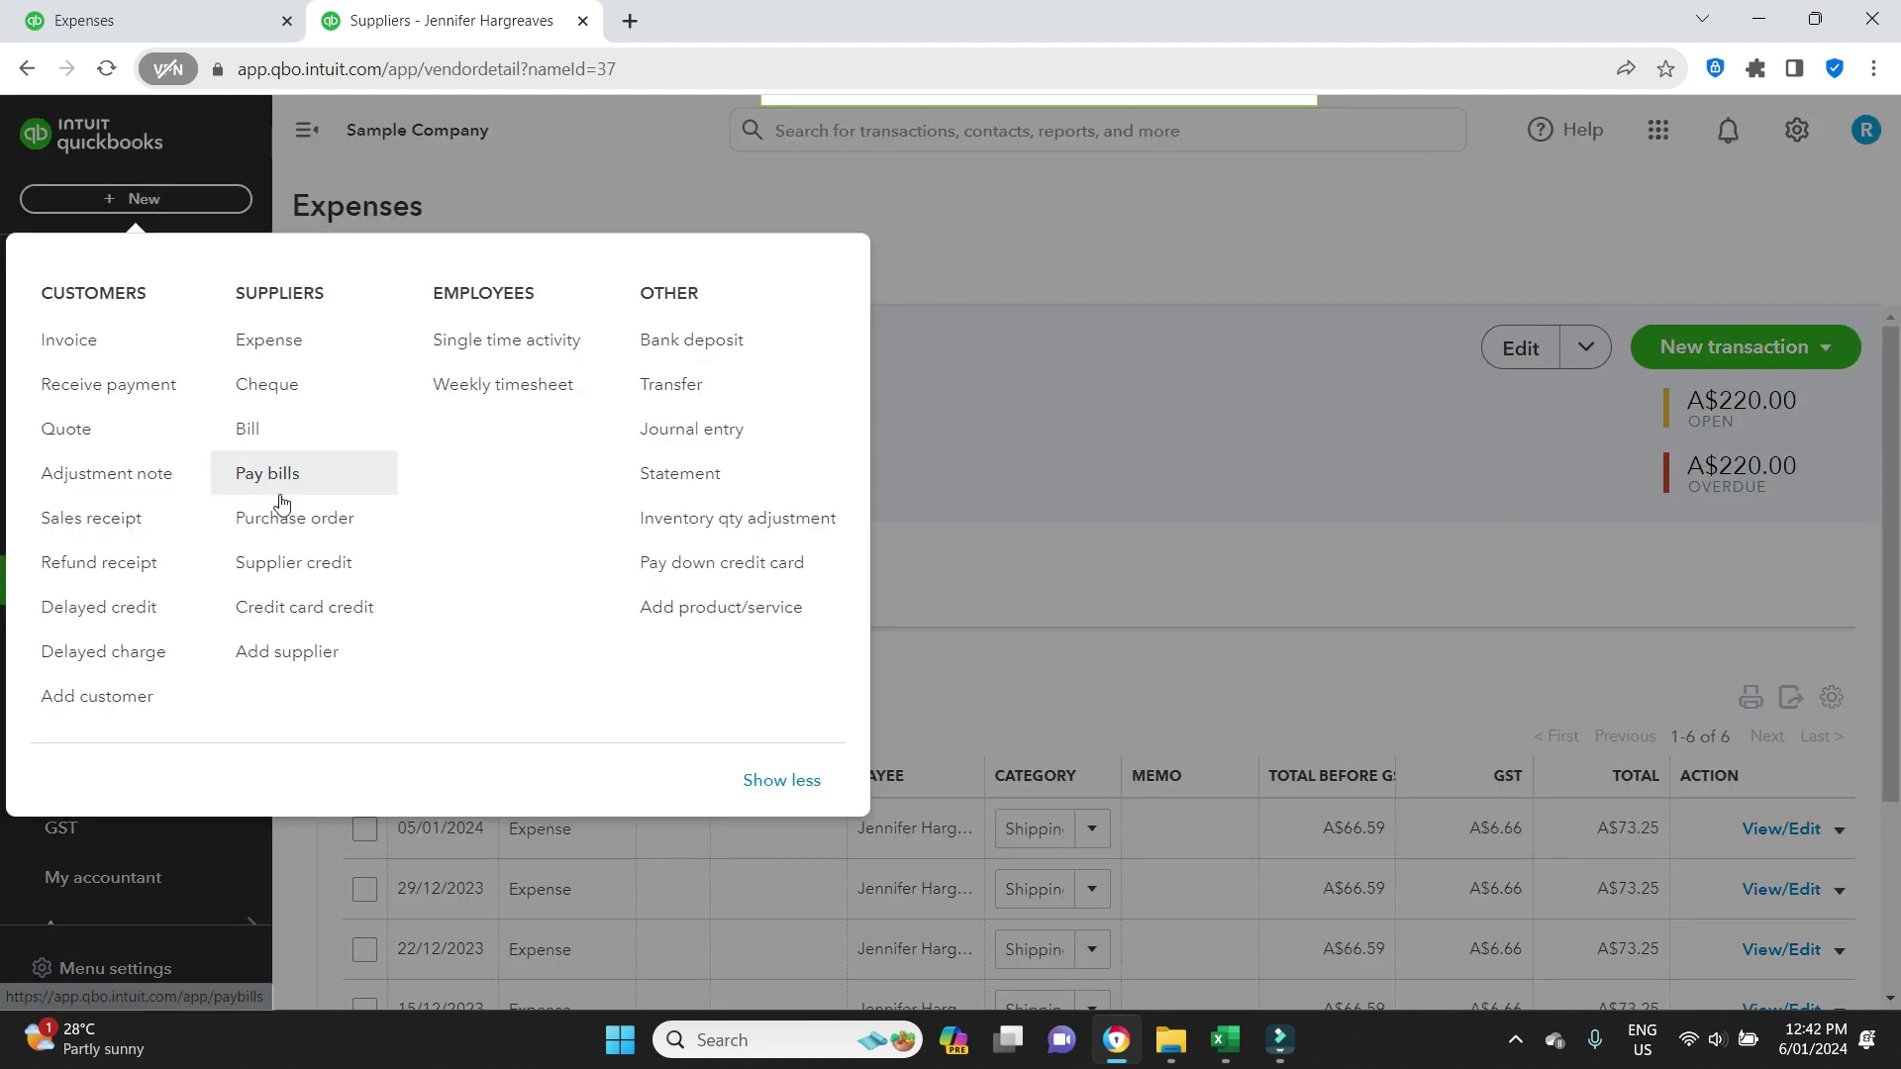
left_click(259, 465)
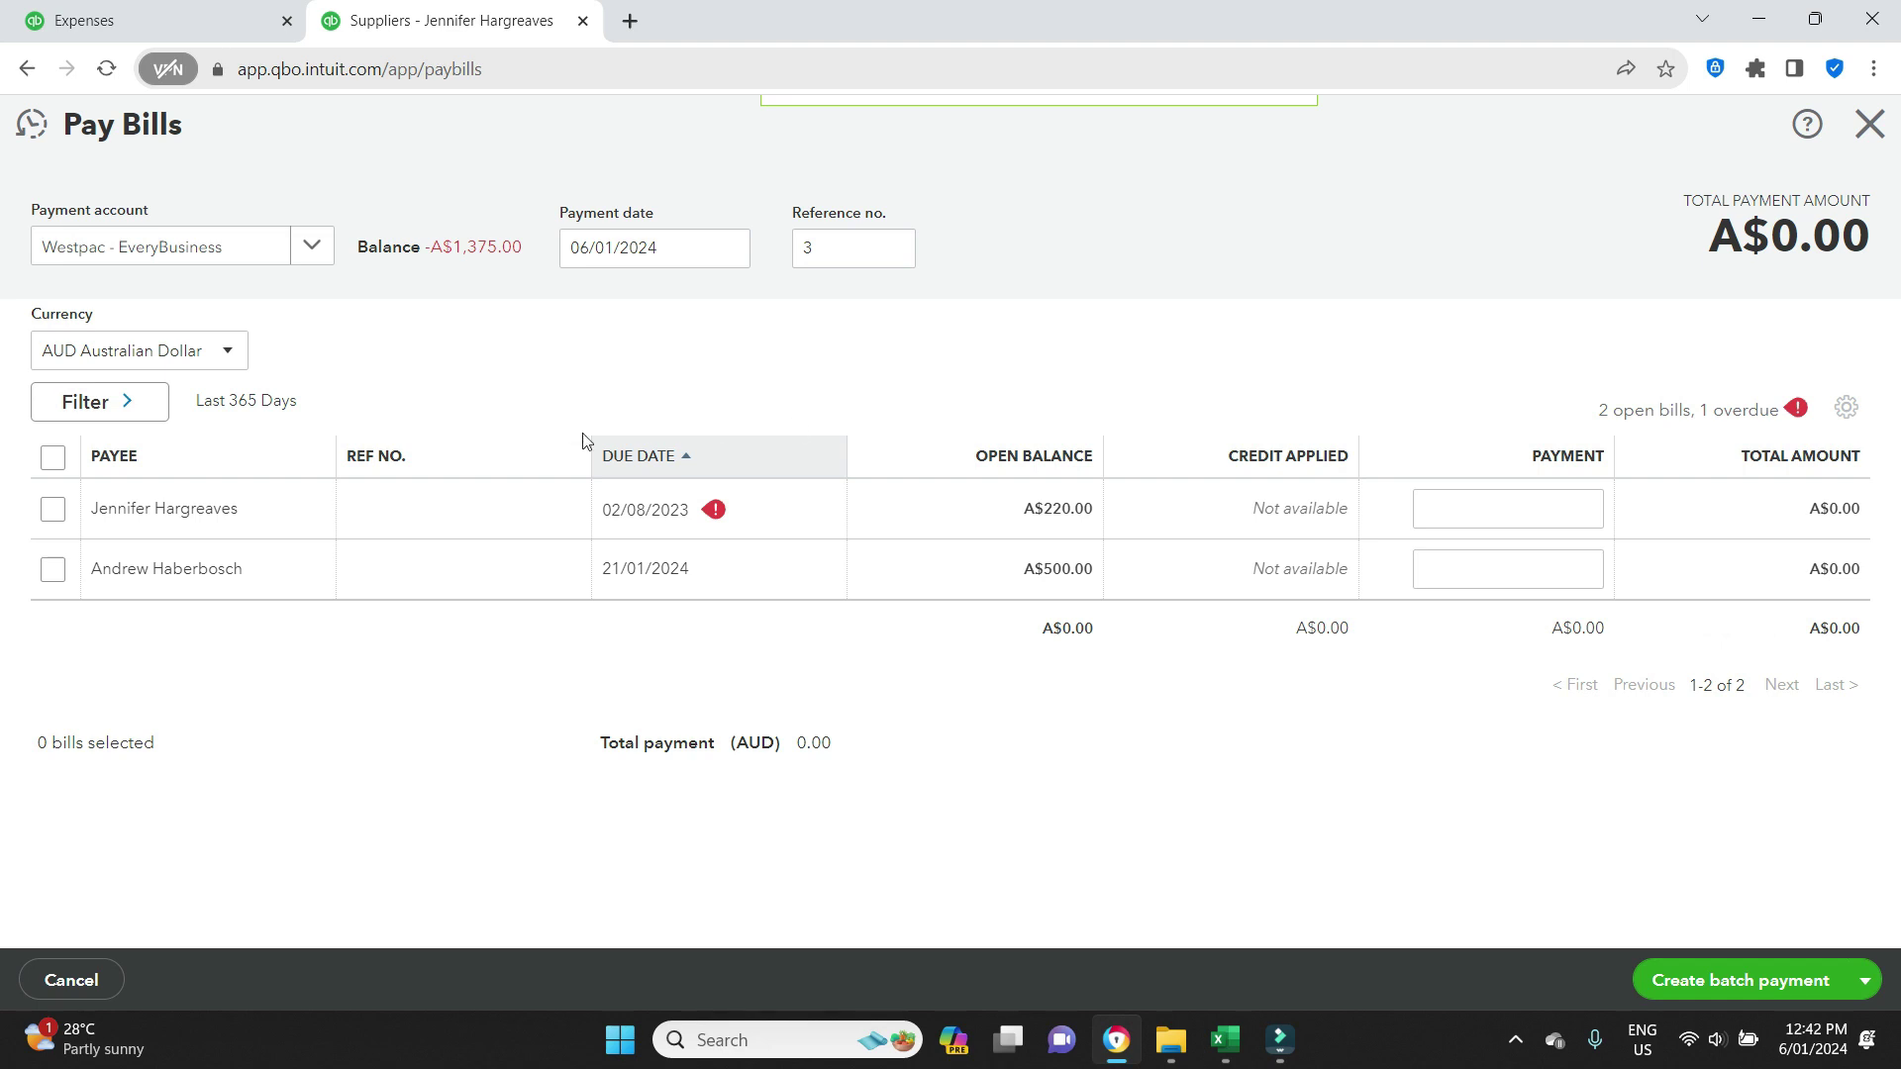
left_click(55, 458)
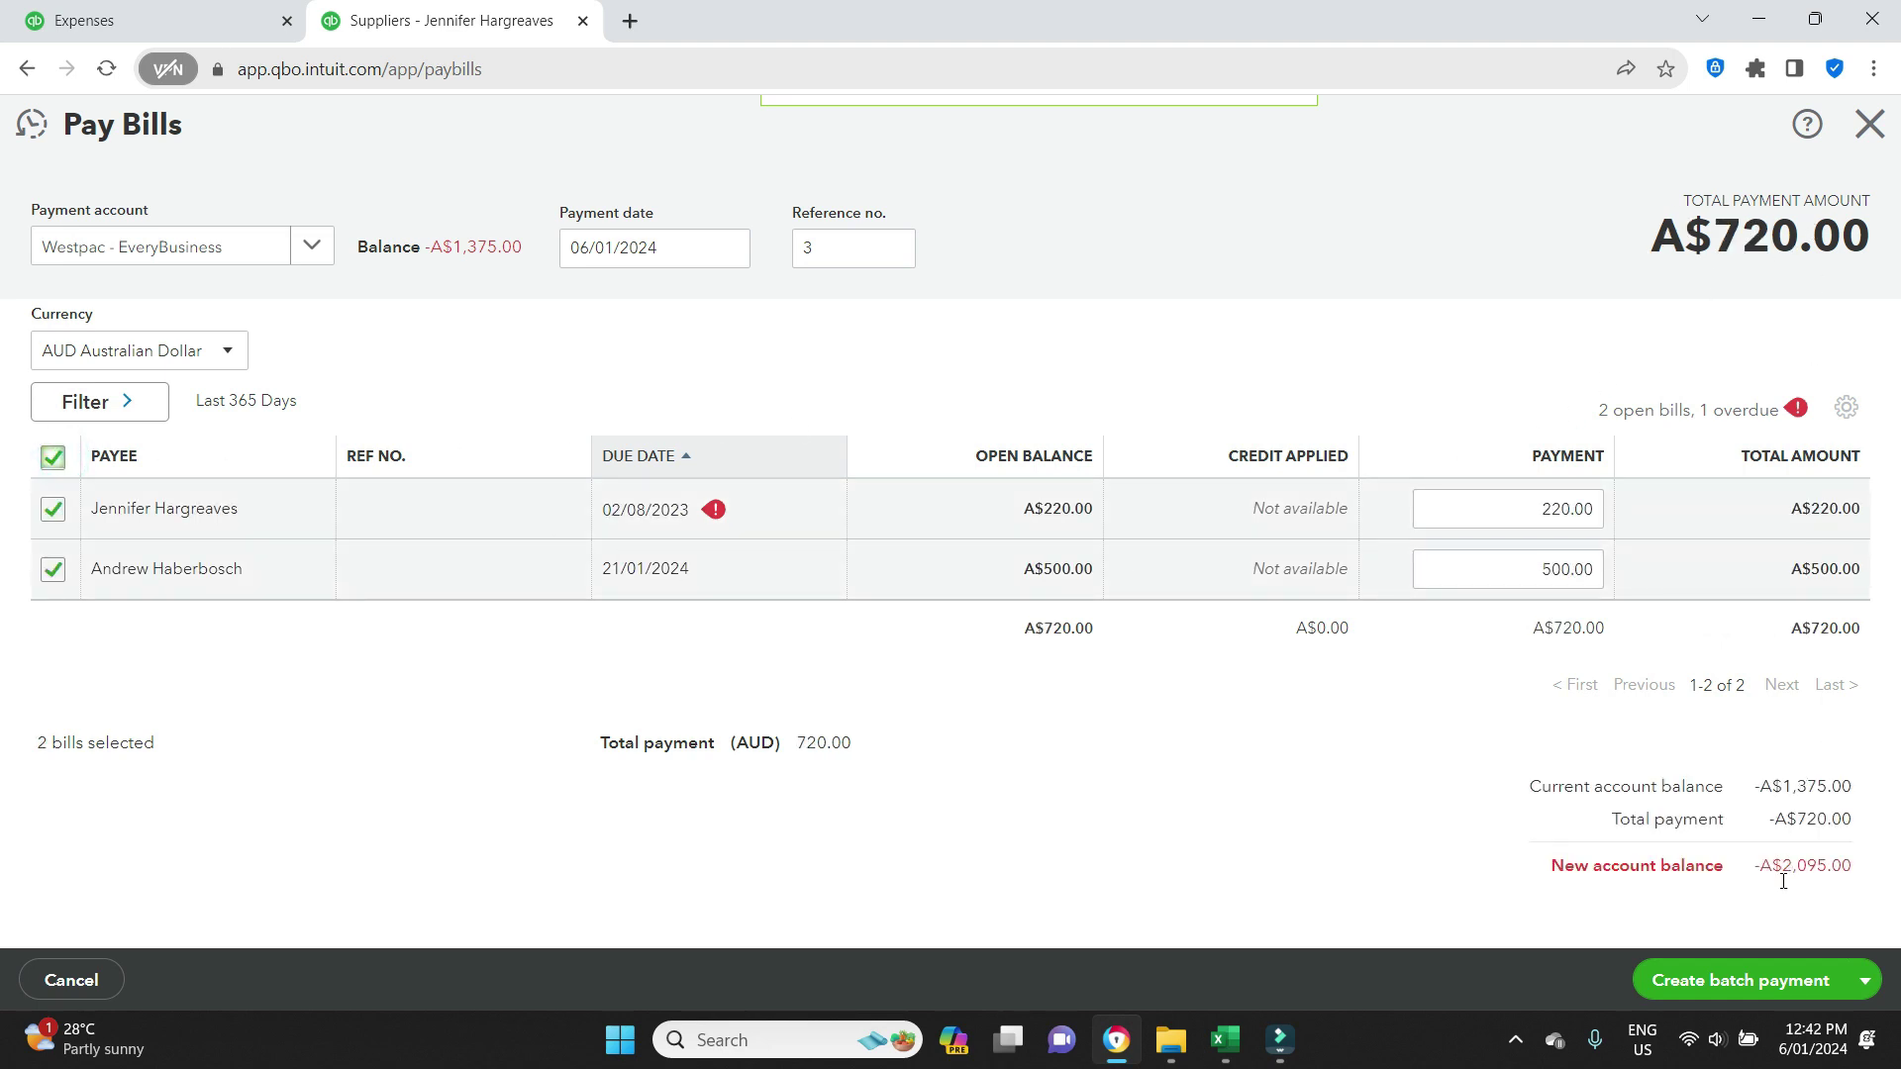
left_click(1766, 994)
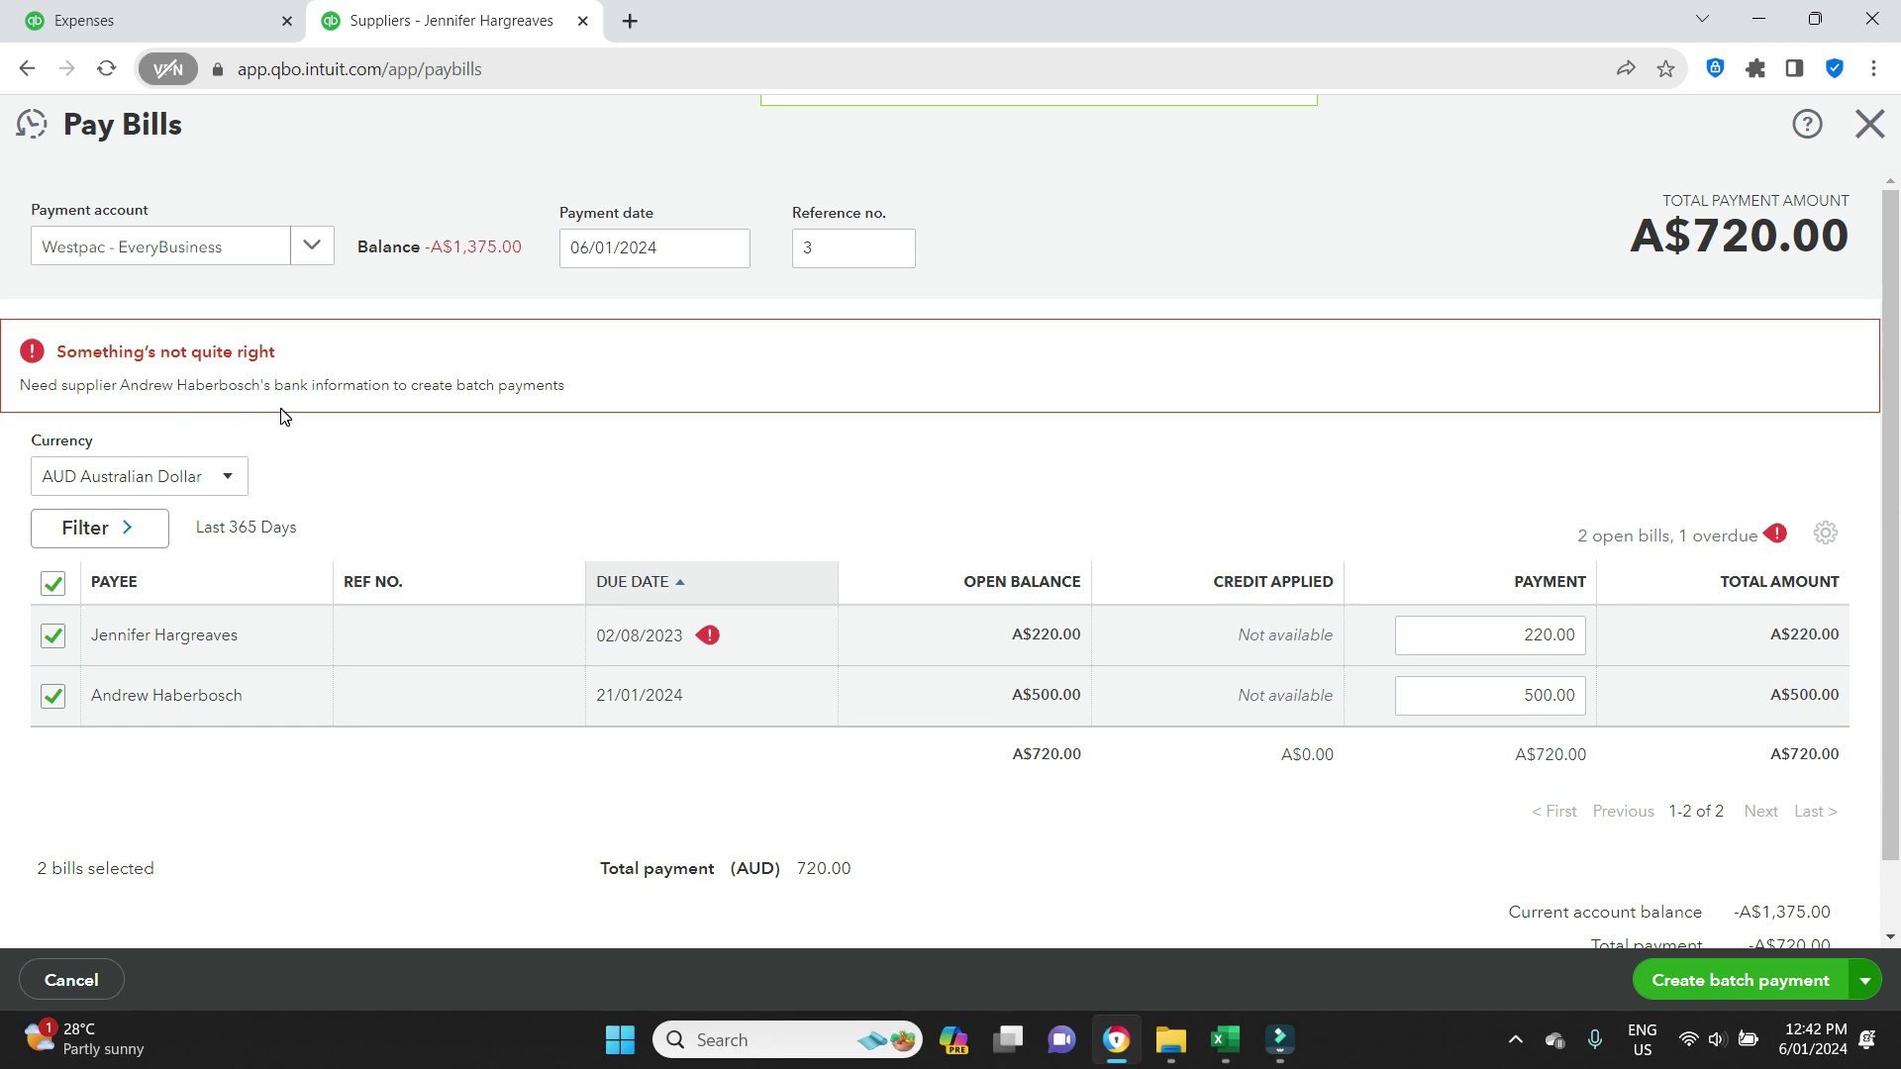
left_click(1869, 124)
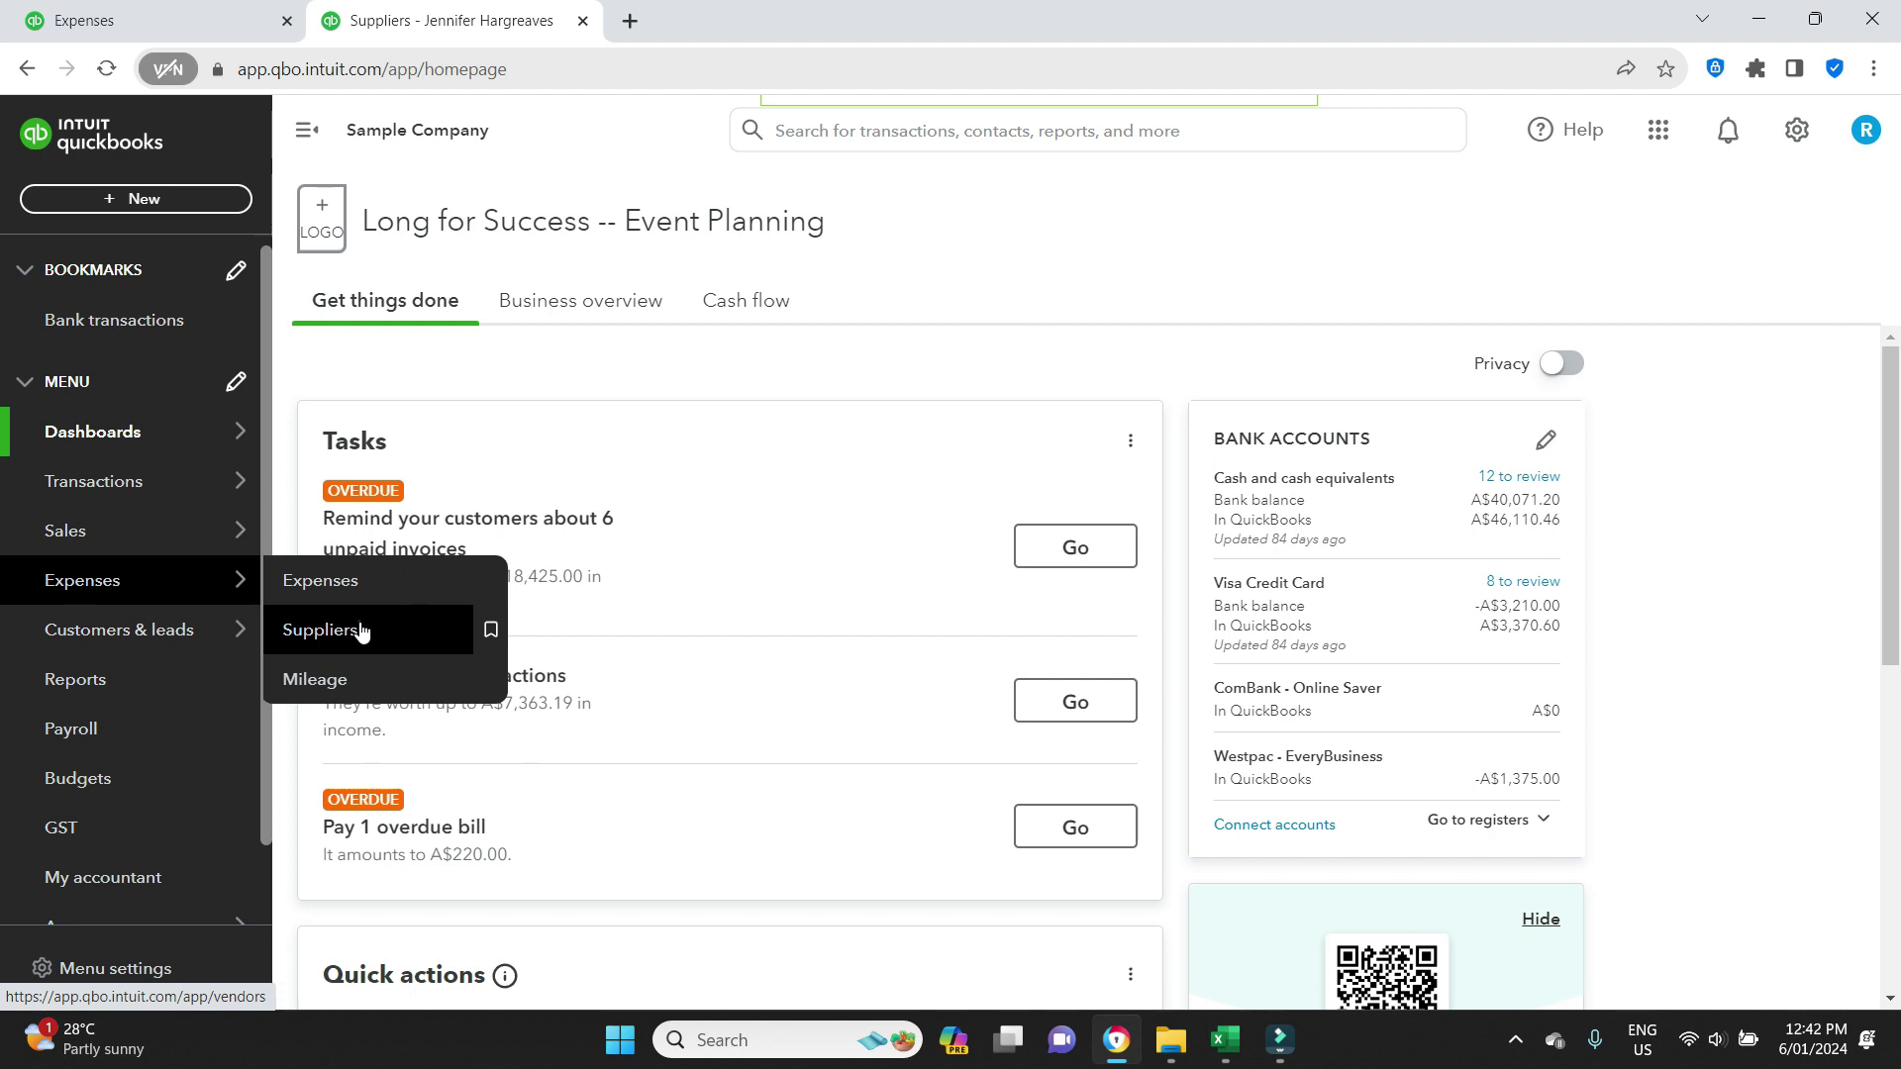
Open the supplier owed A$500 for editing and turn on batch payments.
left_click(361, 630)
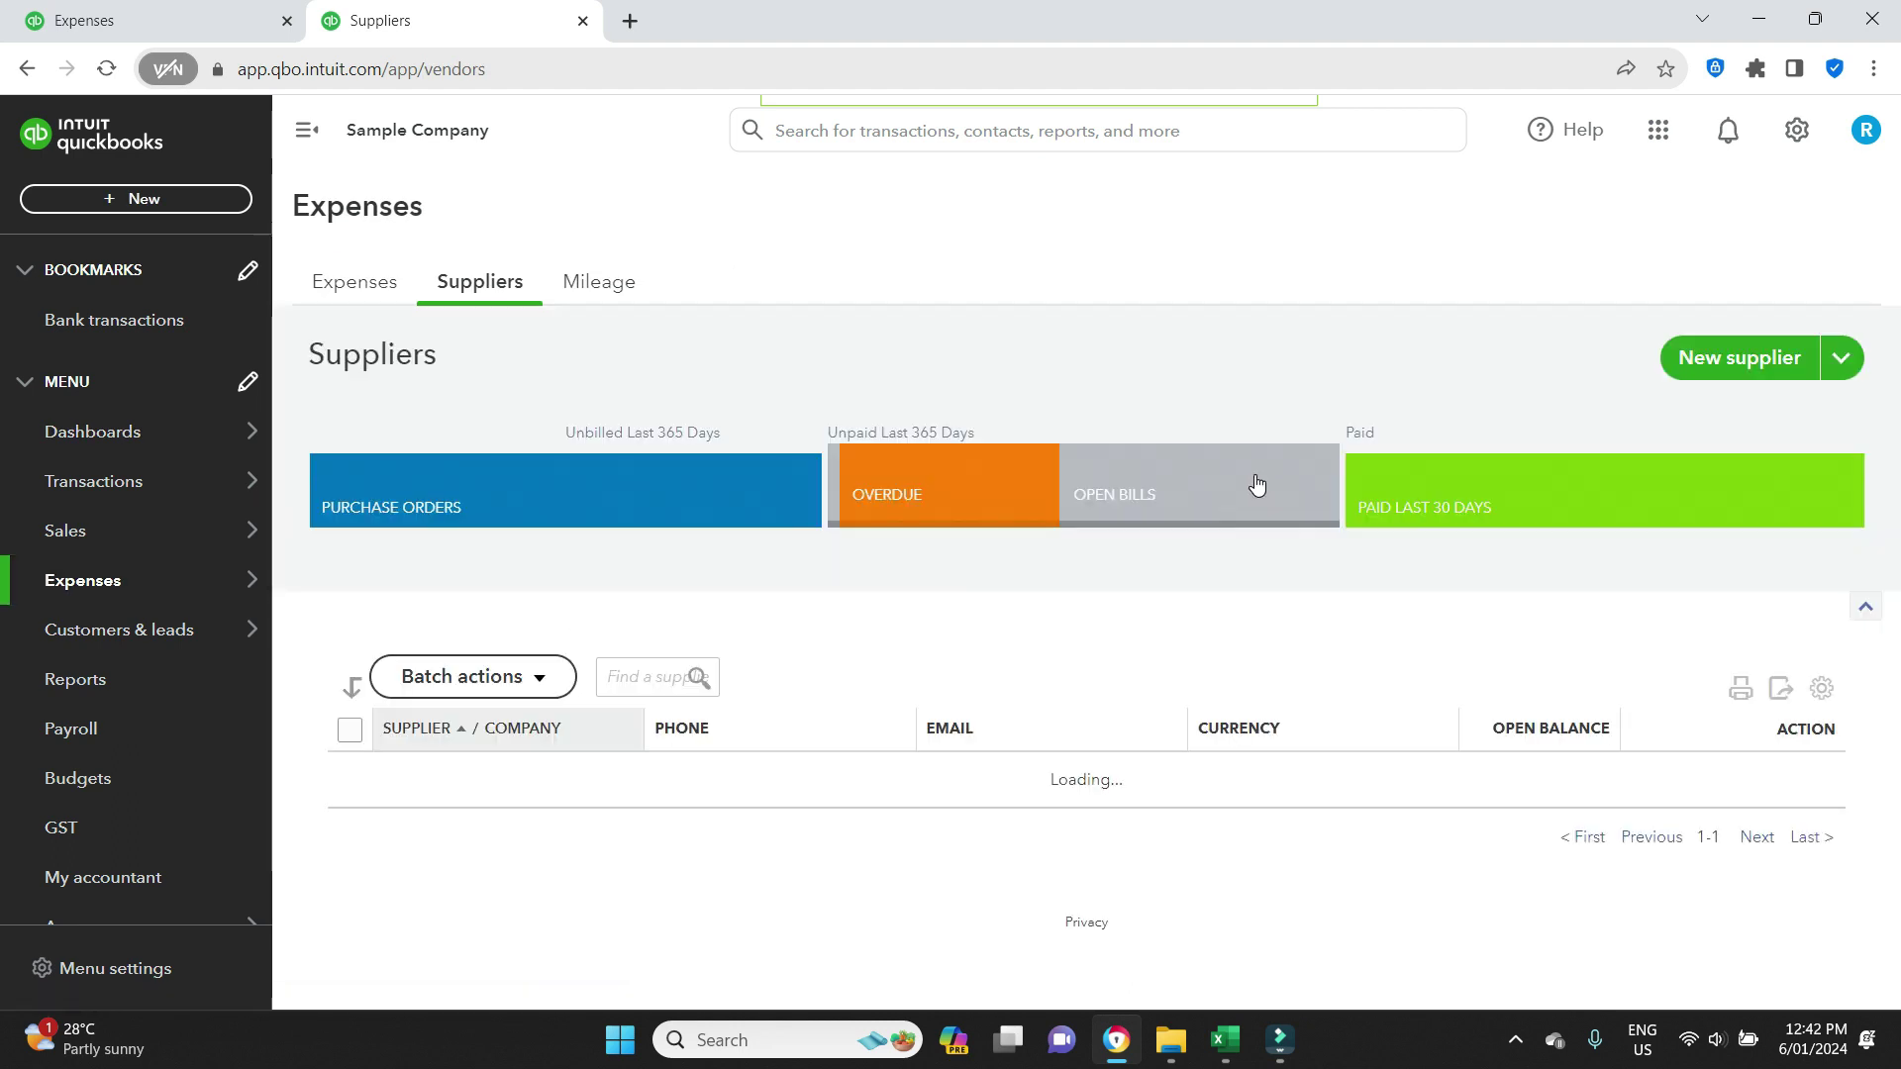
scroll(1256, 473, "down", 10)
scroll(896, 582, "up", 3)
scroll(896, 582, "up", 7)
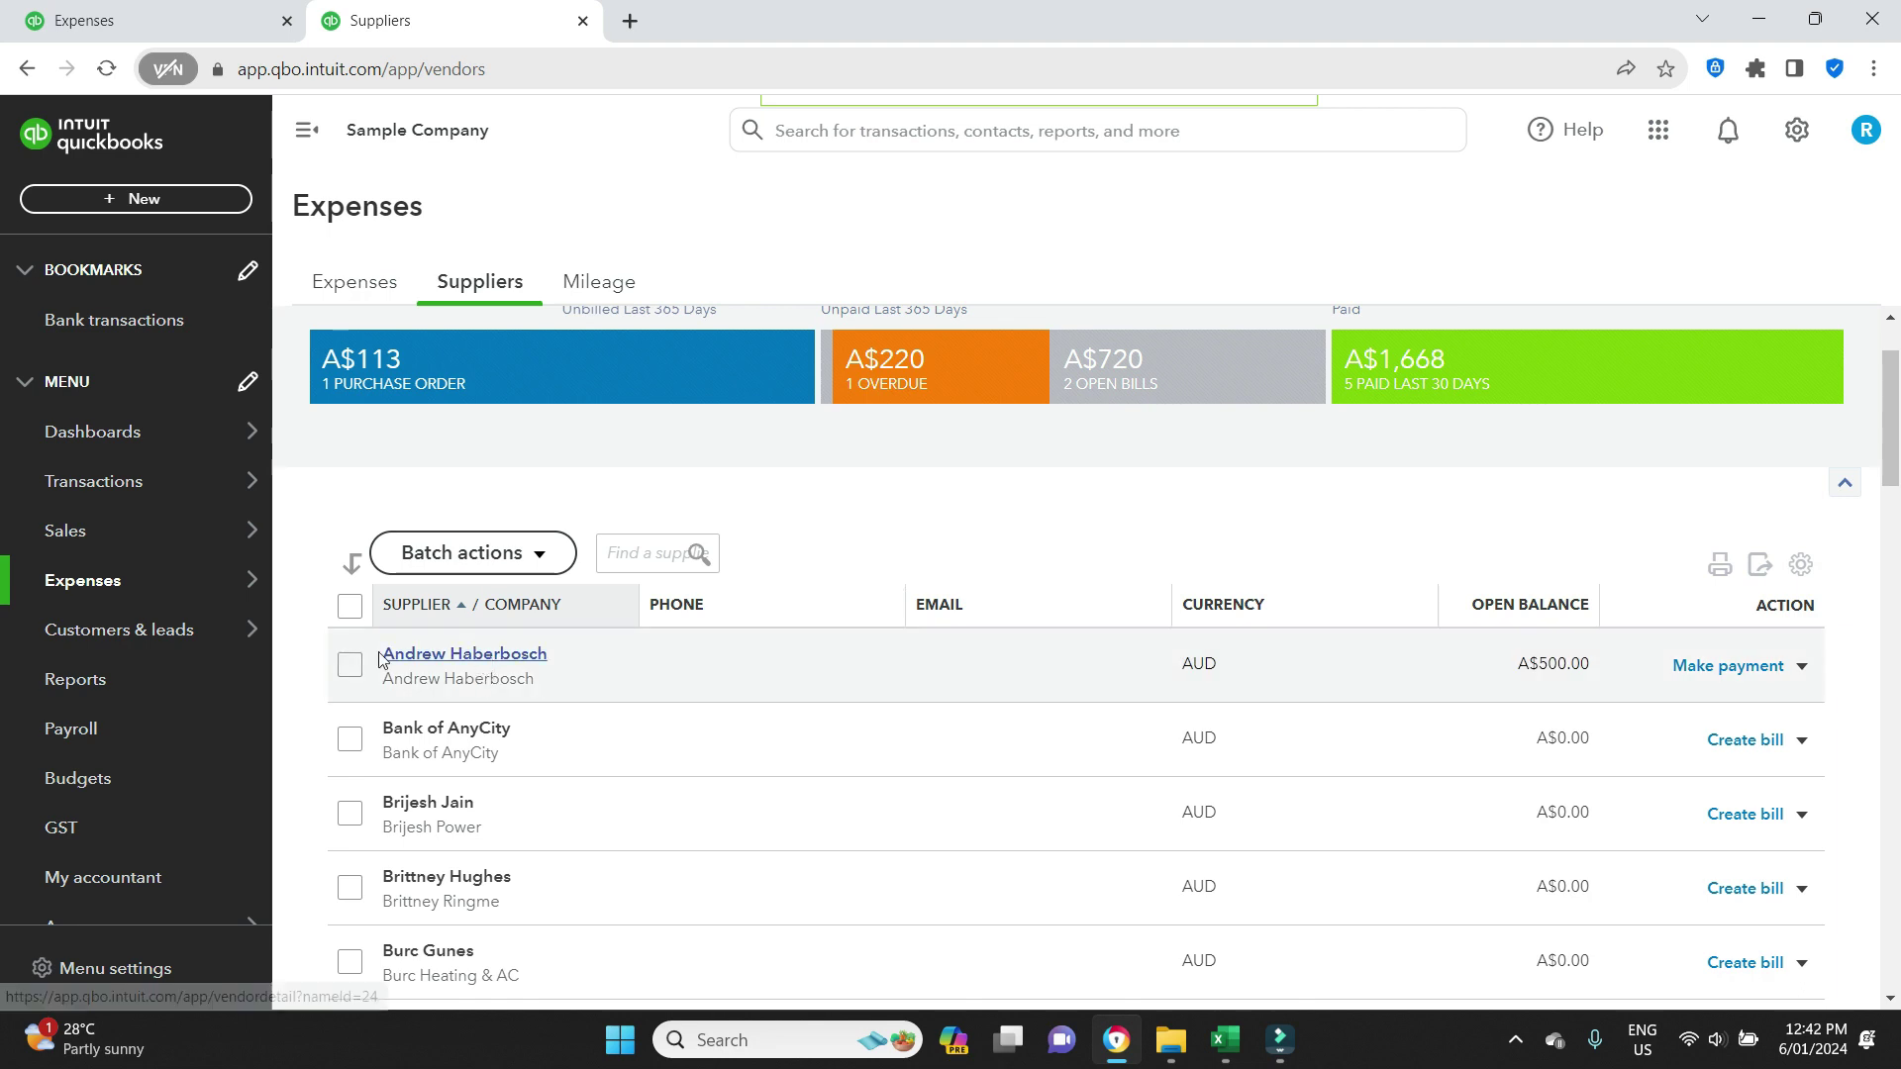
left_click(384, 657)
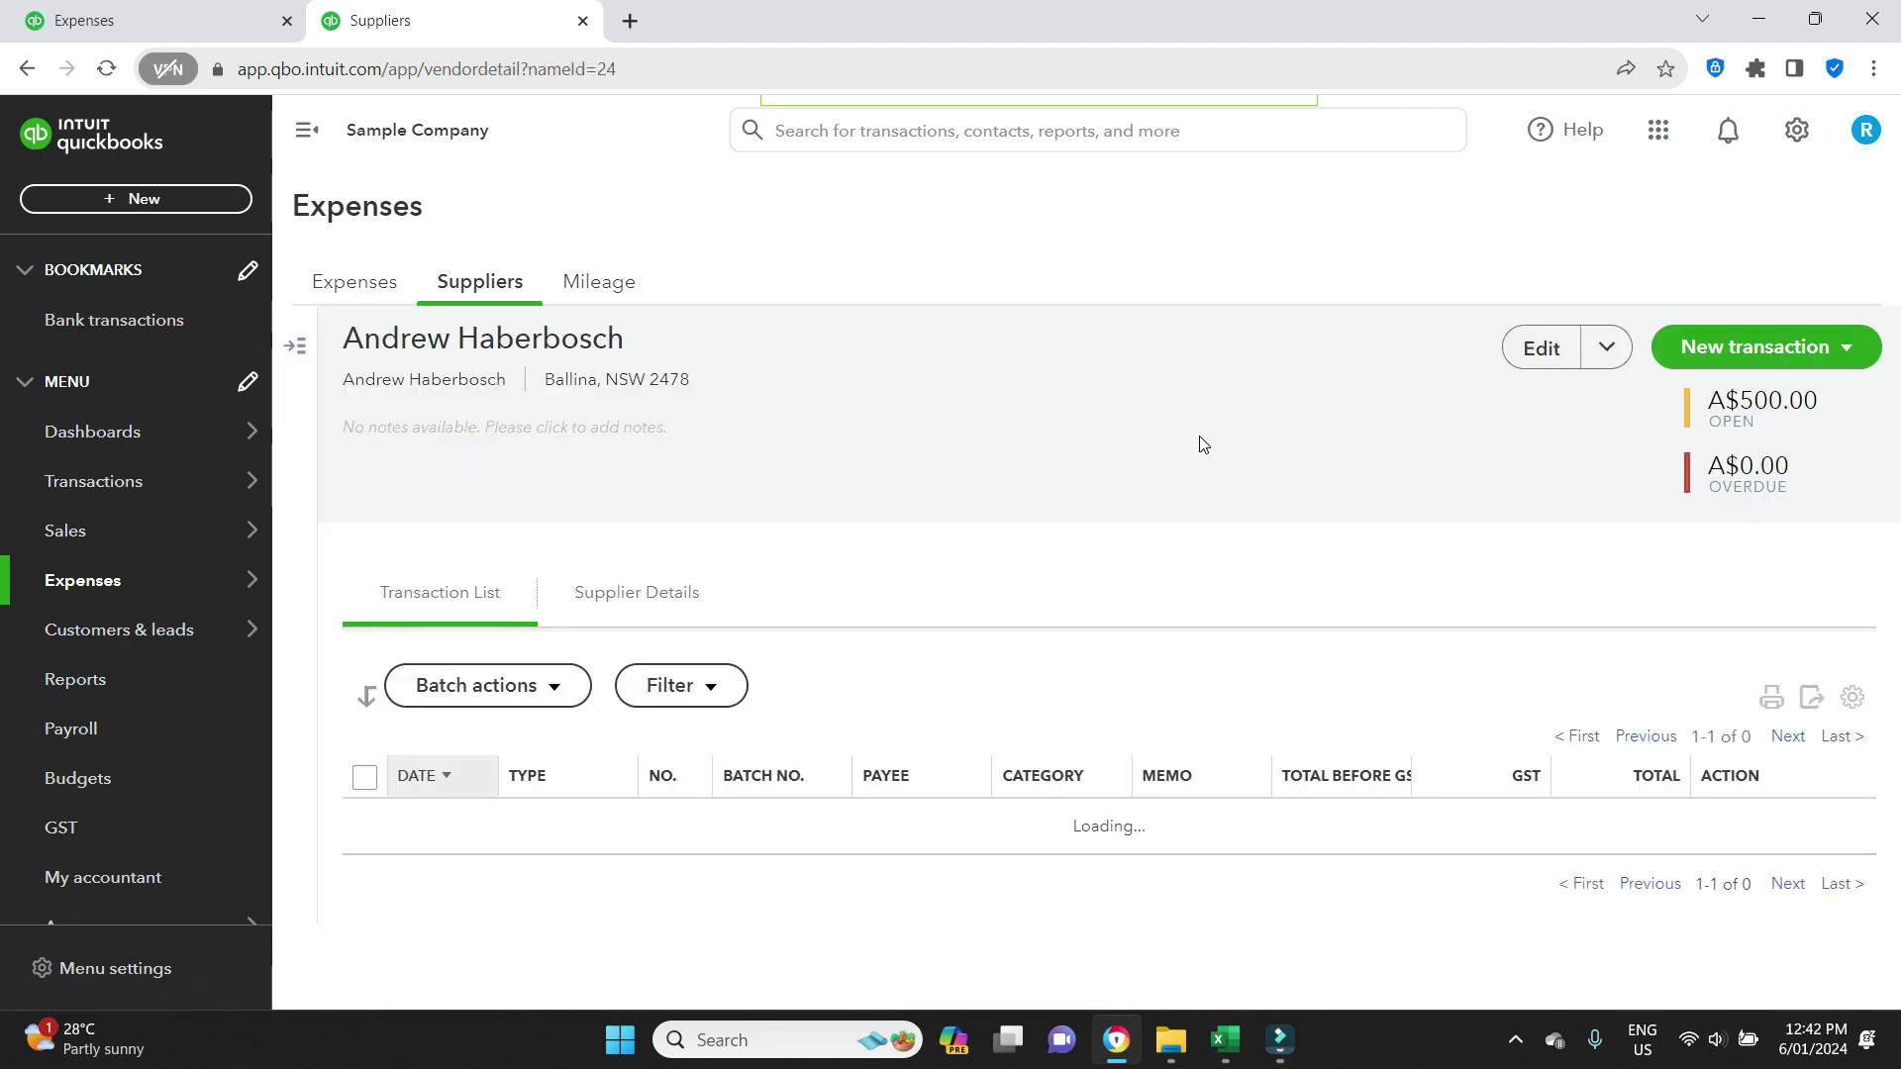
left_click(1538, 366)
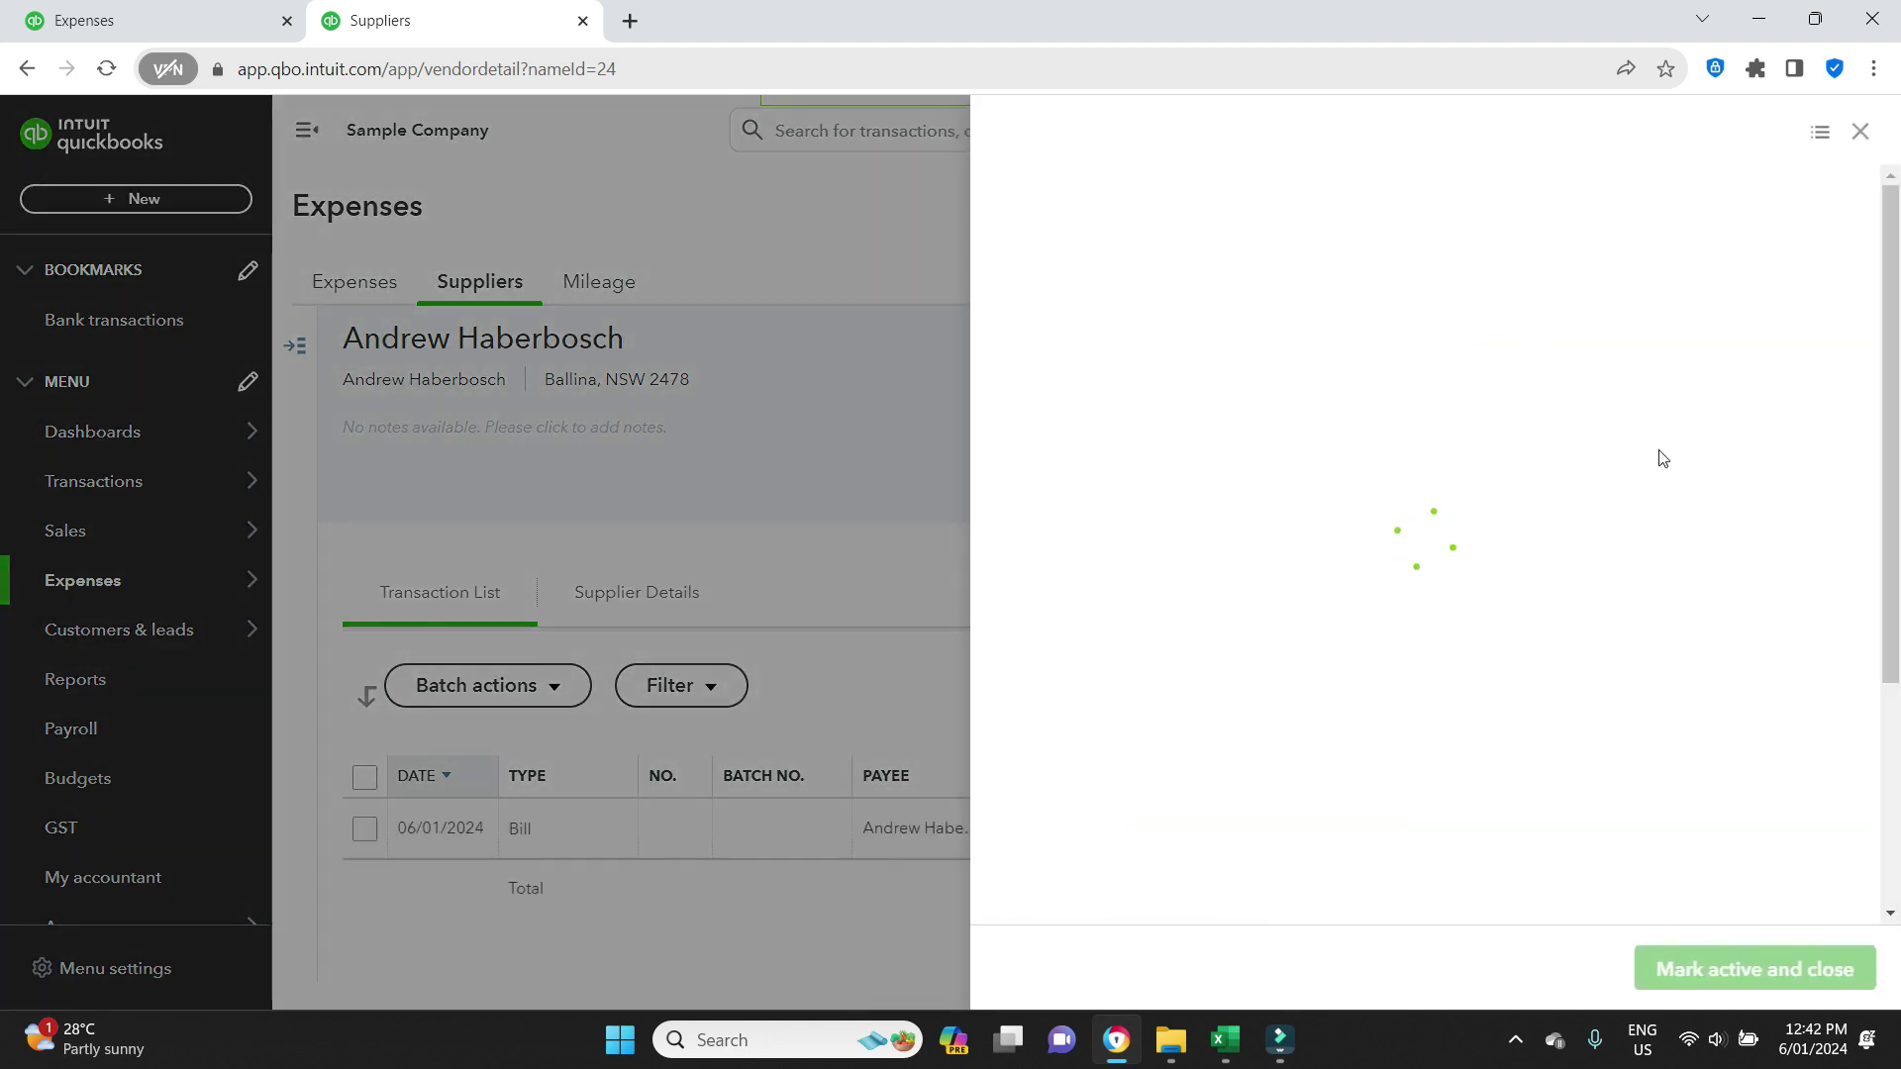
scroll(1662, 456, "down", 12)
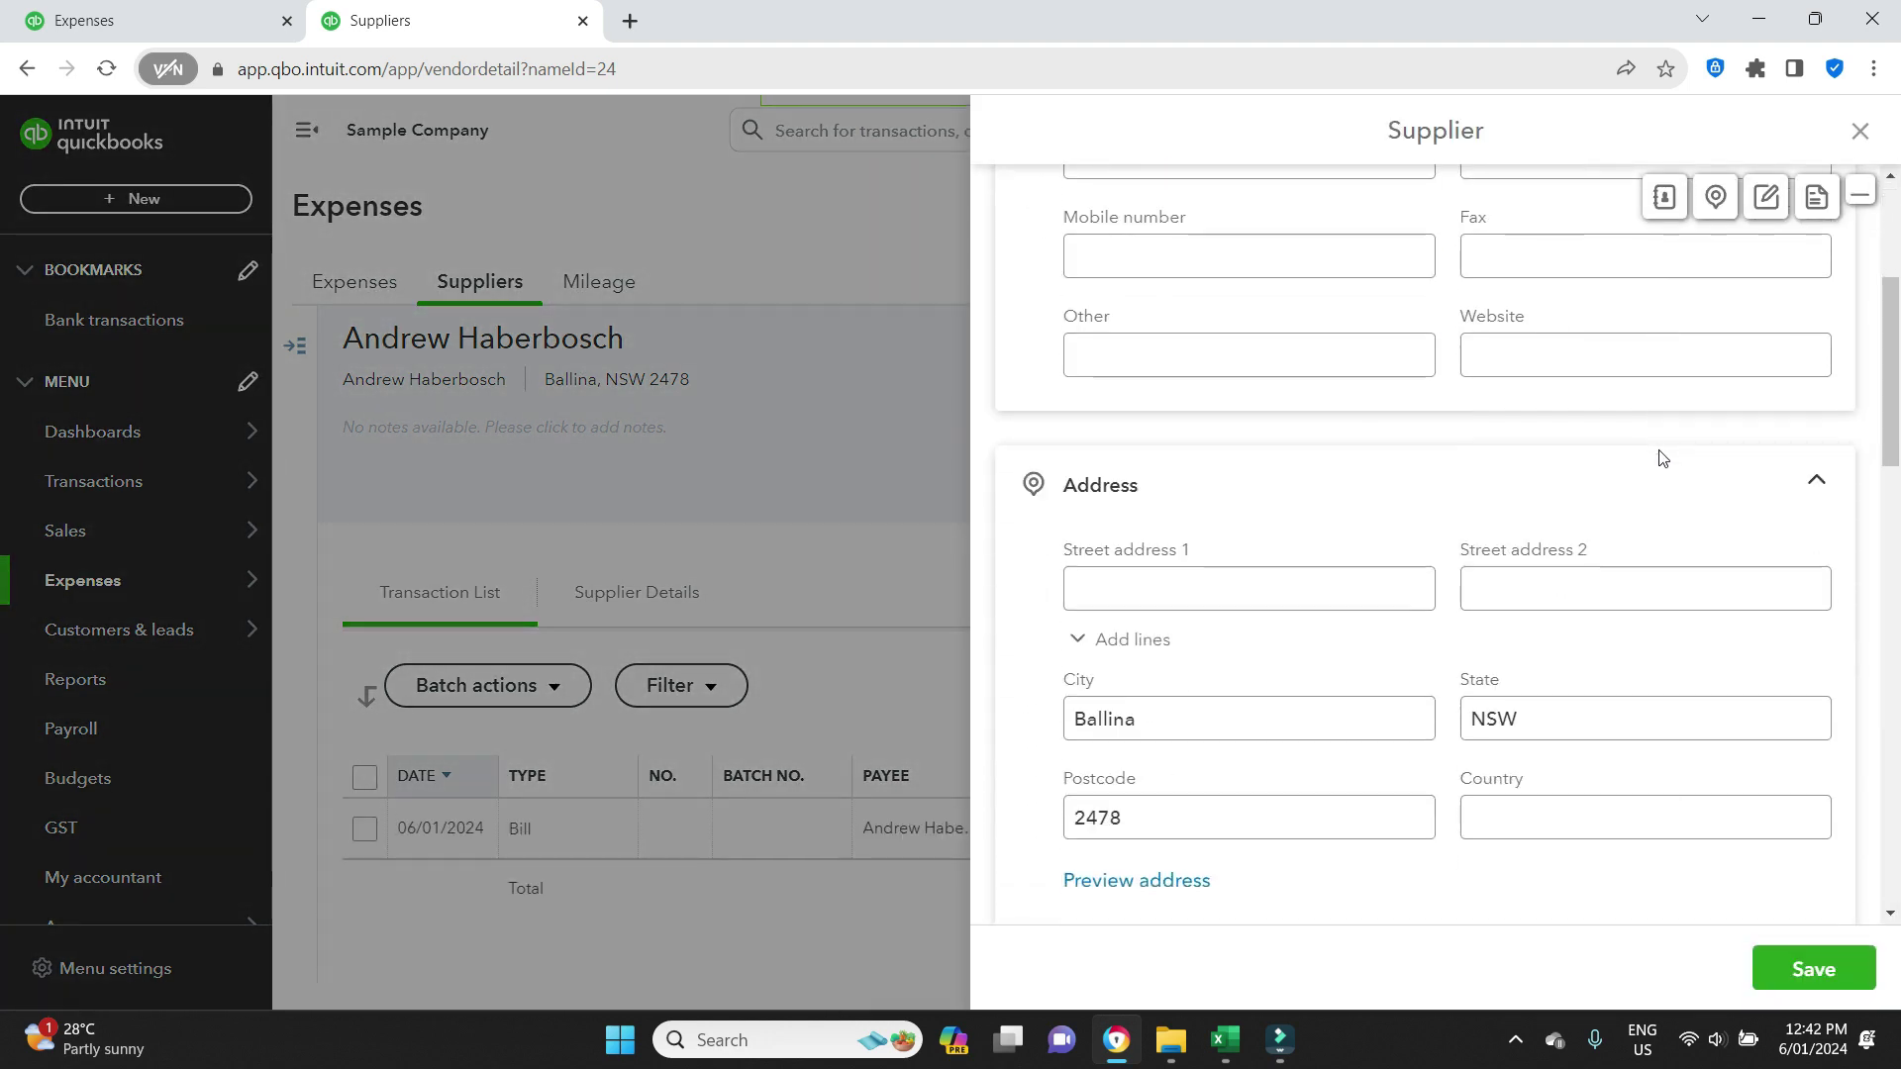
scroll(1661, 451, "down", 9)
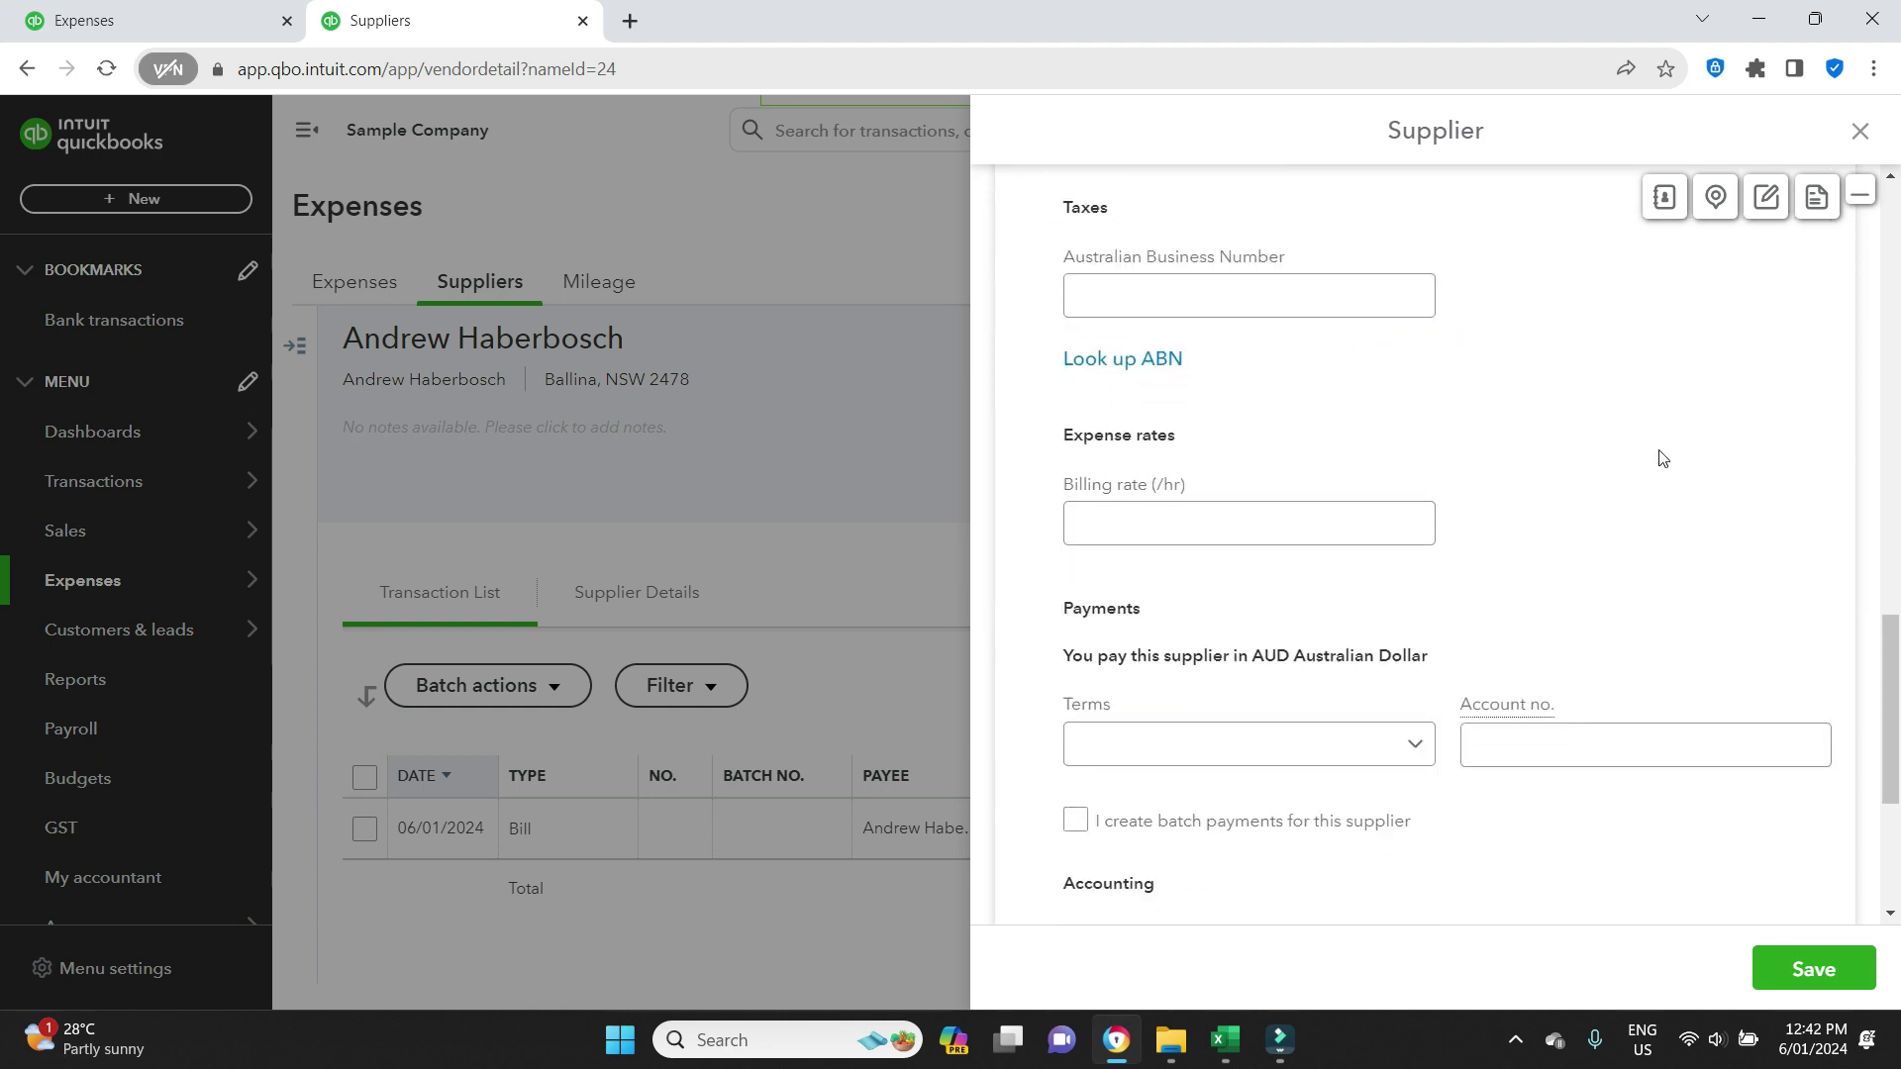
left_click(1080, 449)
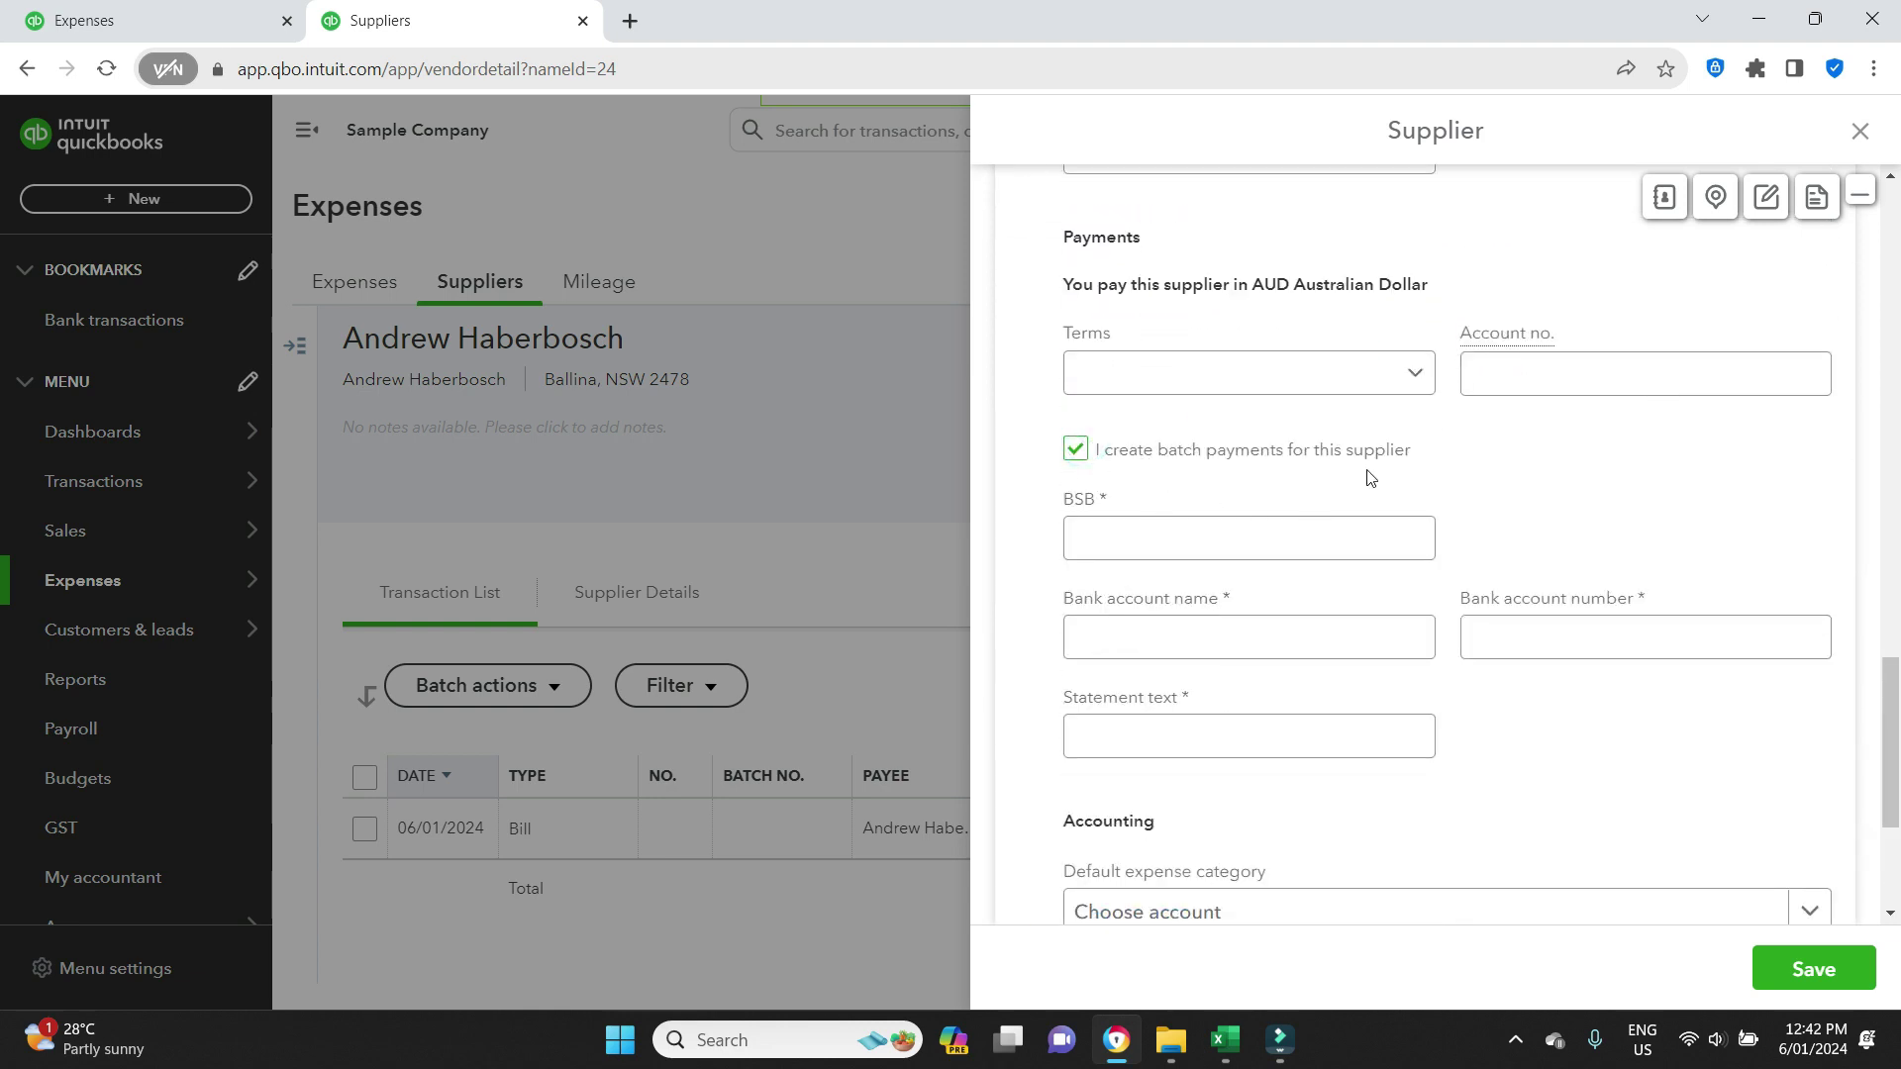
Enter the supplier's BSB, account name, account number and statement text 'Payment OUR NAME', then save.
left_click(1219, 553)
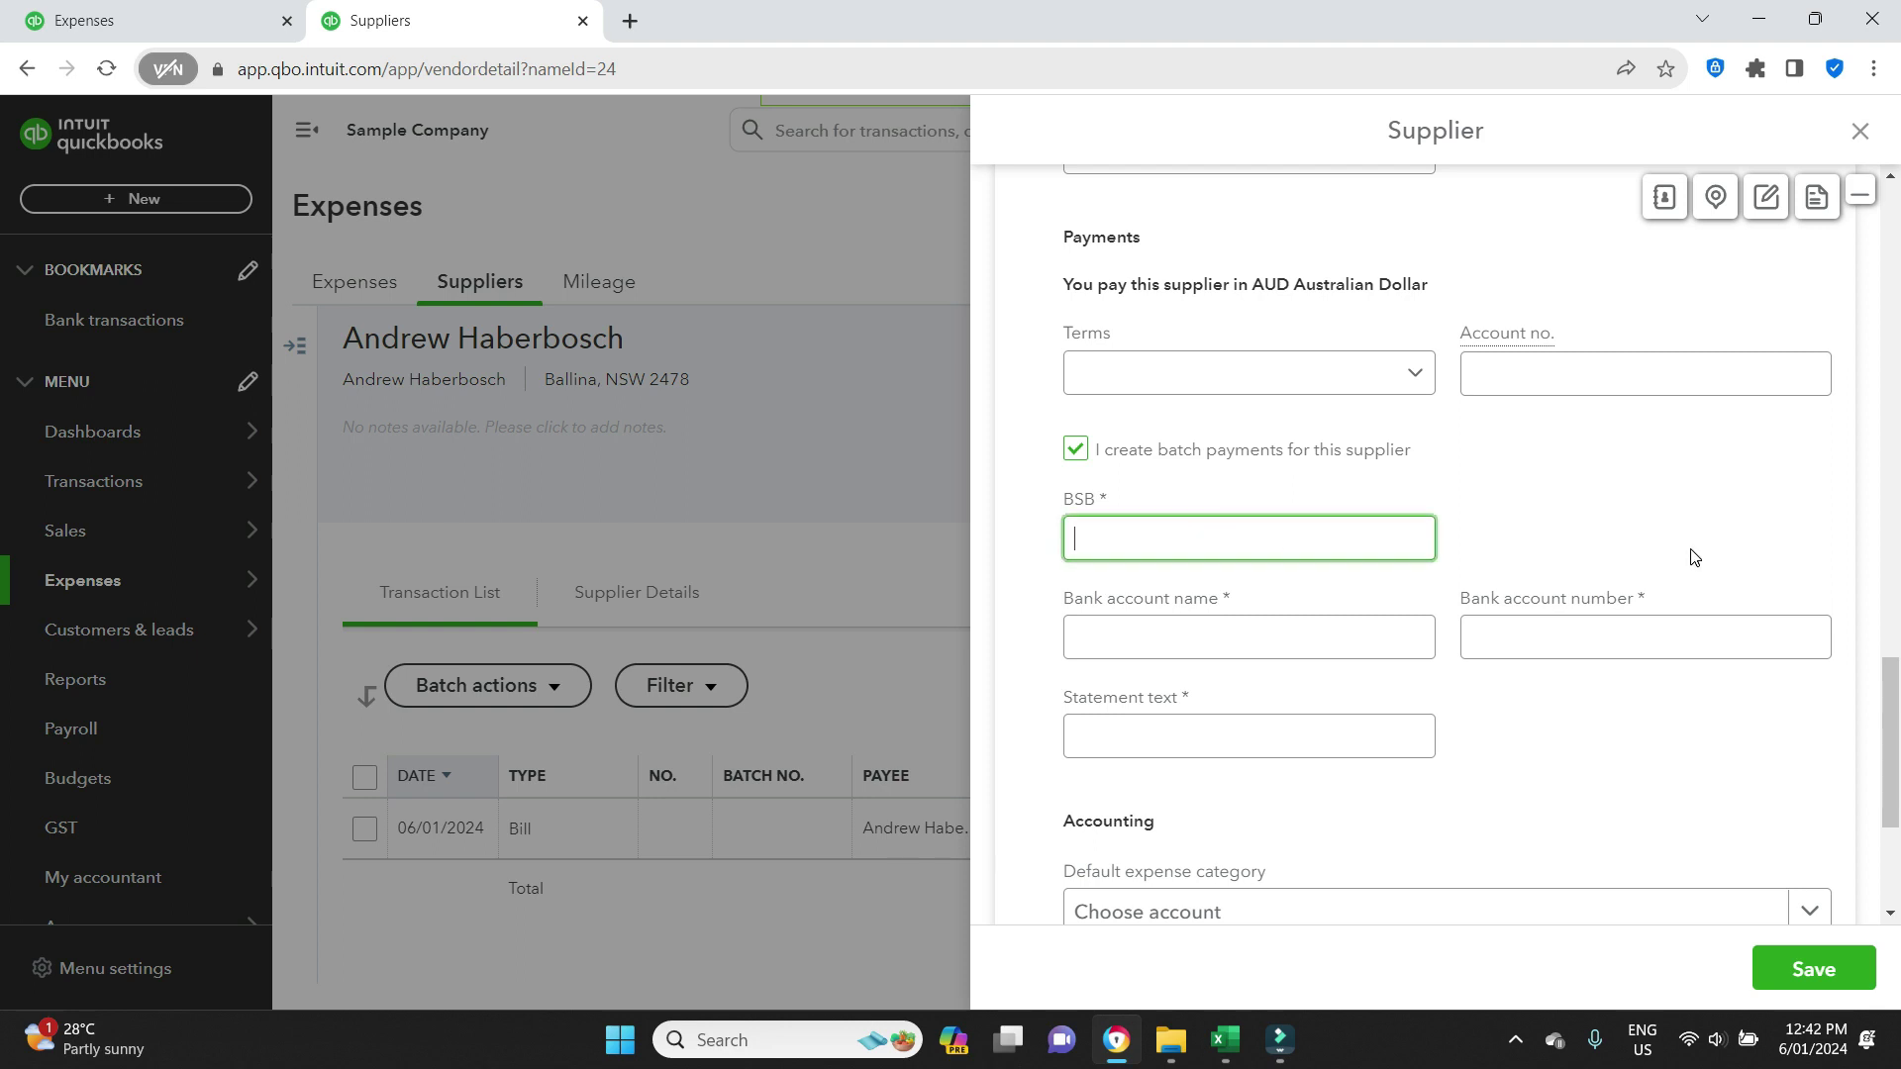
type("222-444")
left_click(1343, 626)
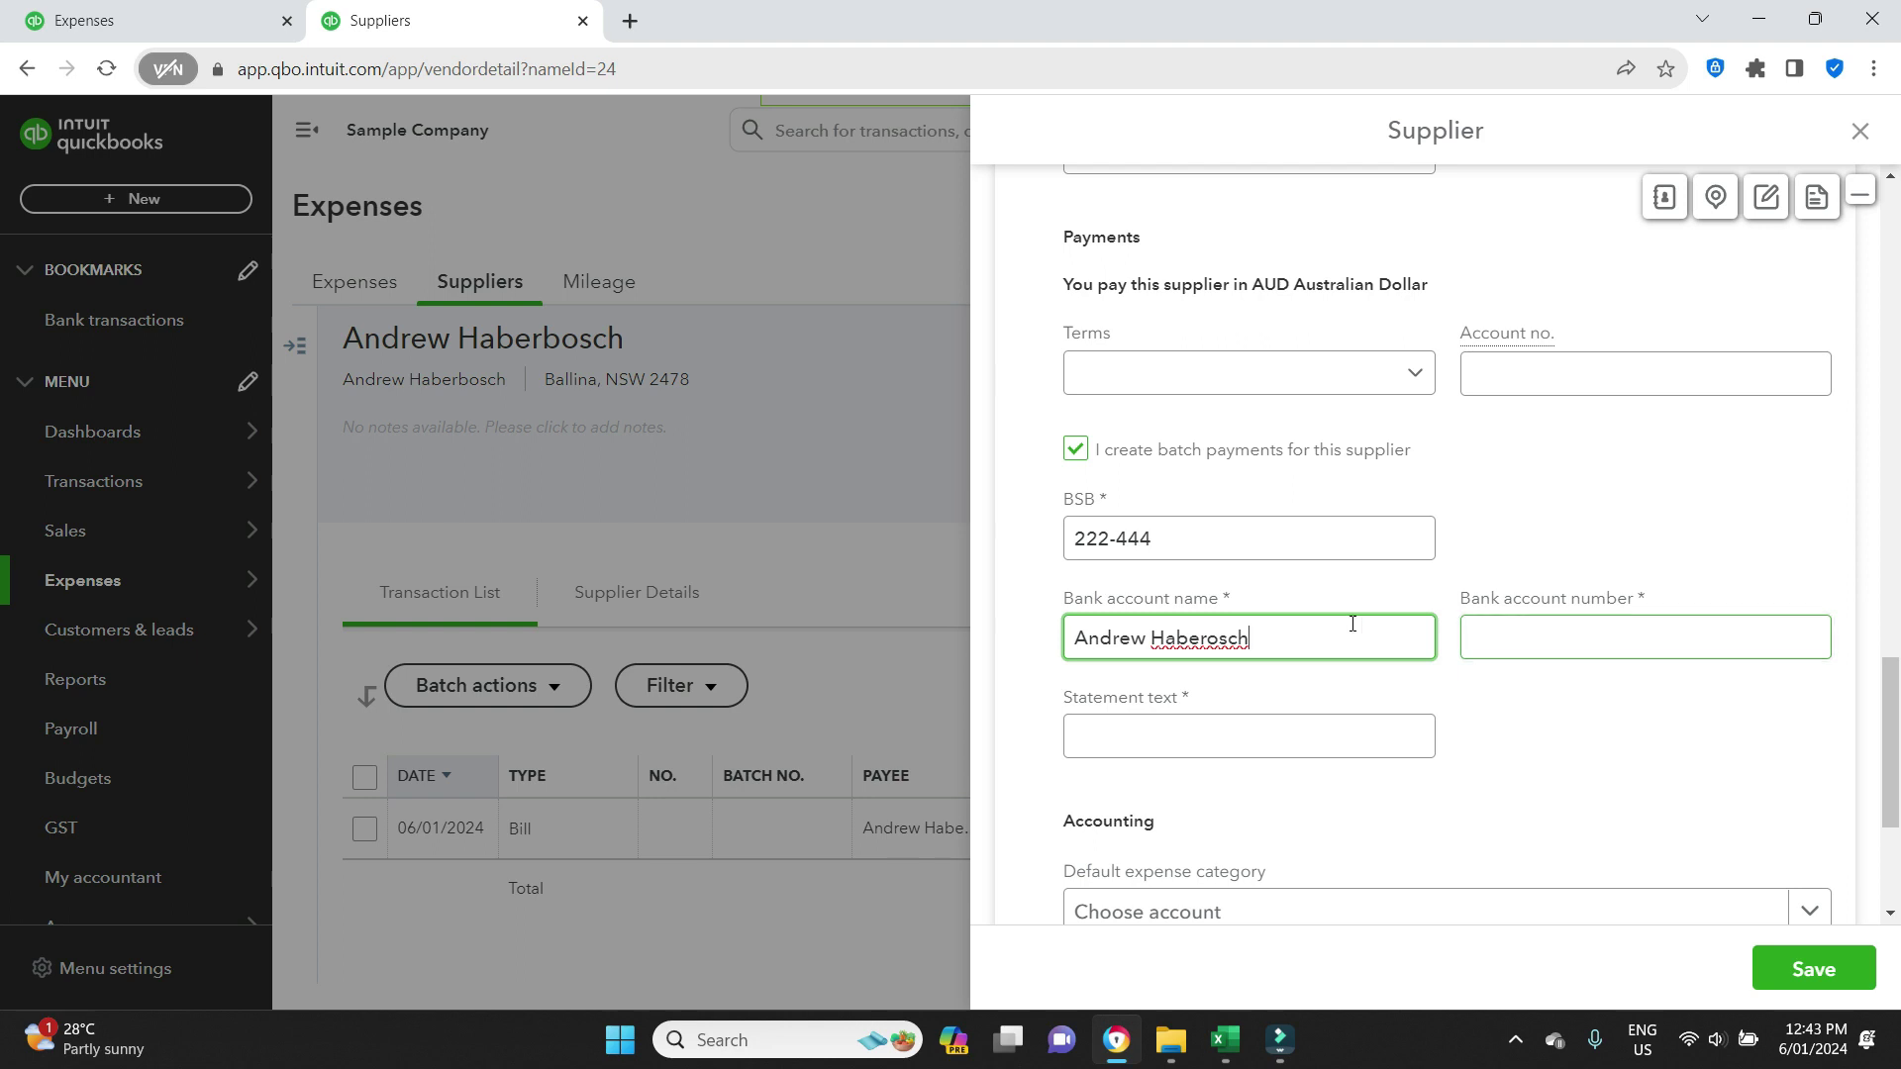
left_click(1210, 632)
type("b")
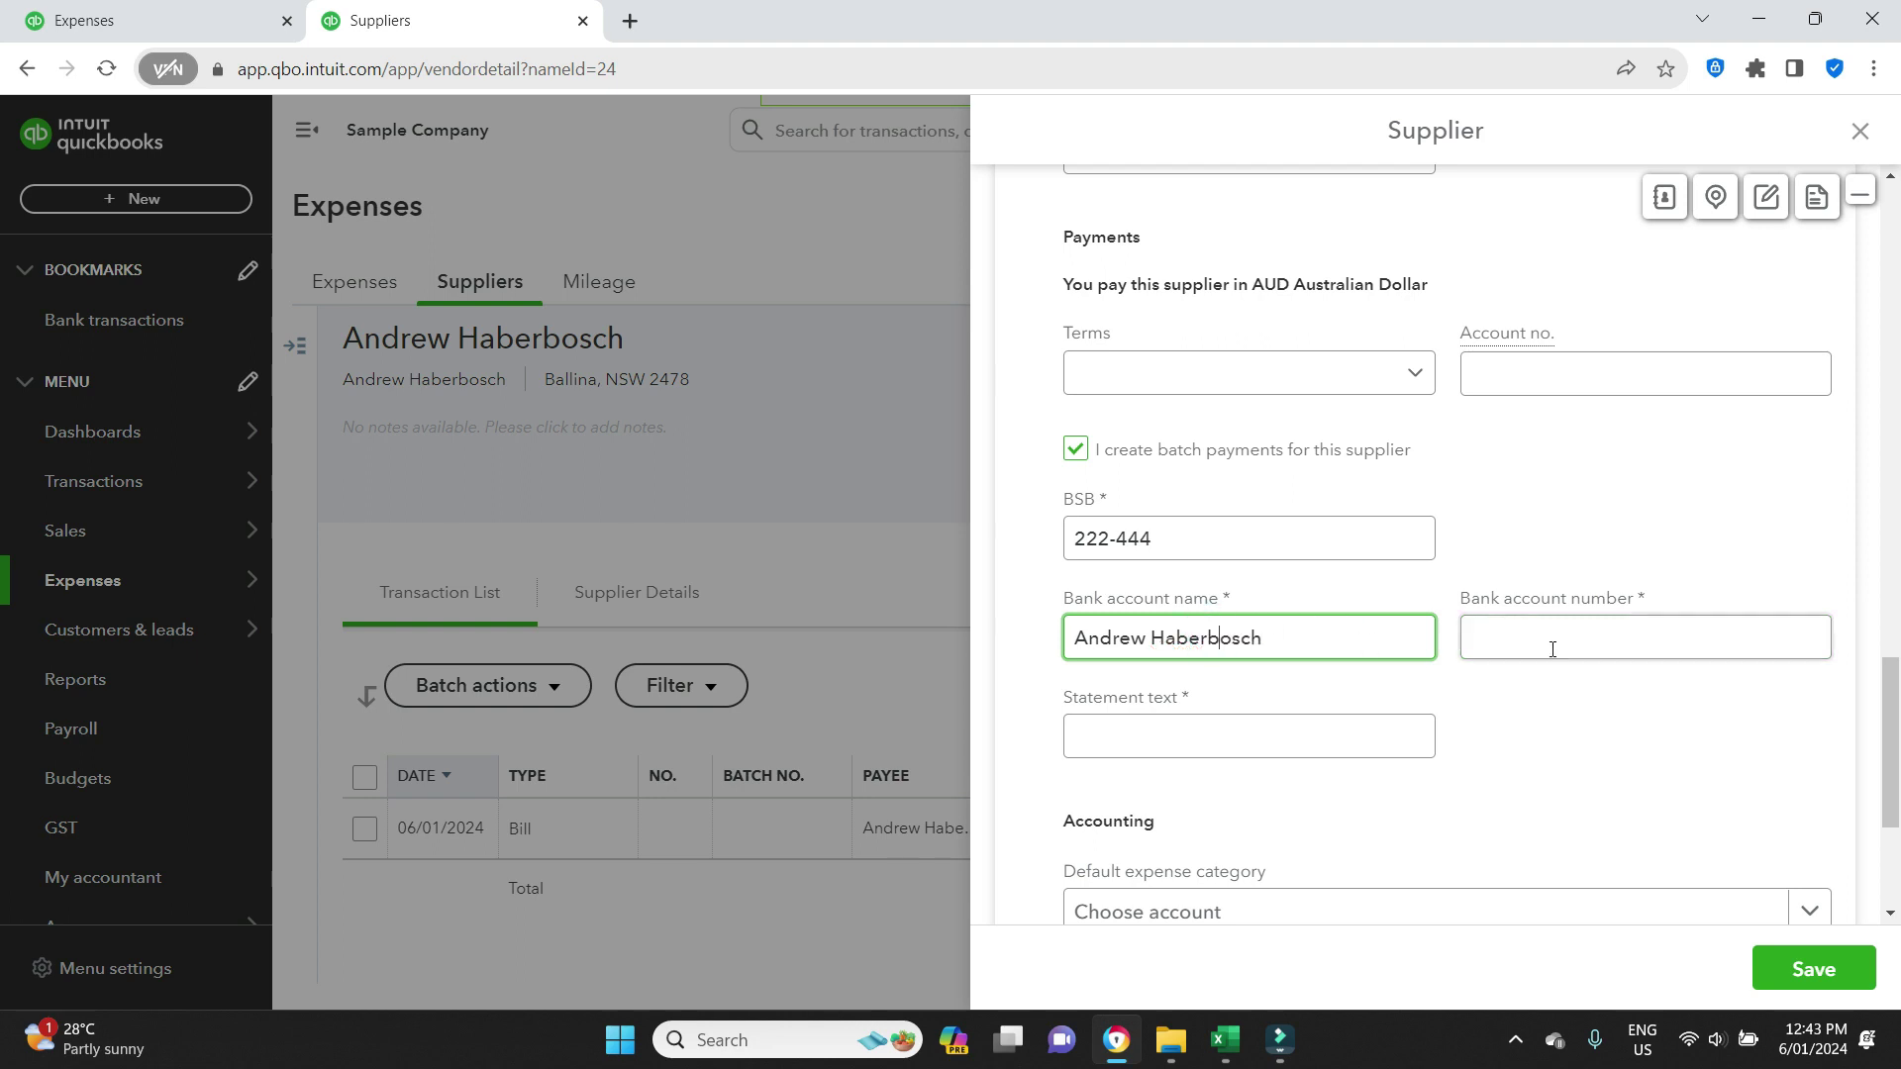
left_click(1571, 632)
left_click(1314, 720)
type("Payment OUR NAME")
left_click(1814, 972)
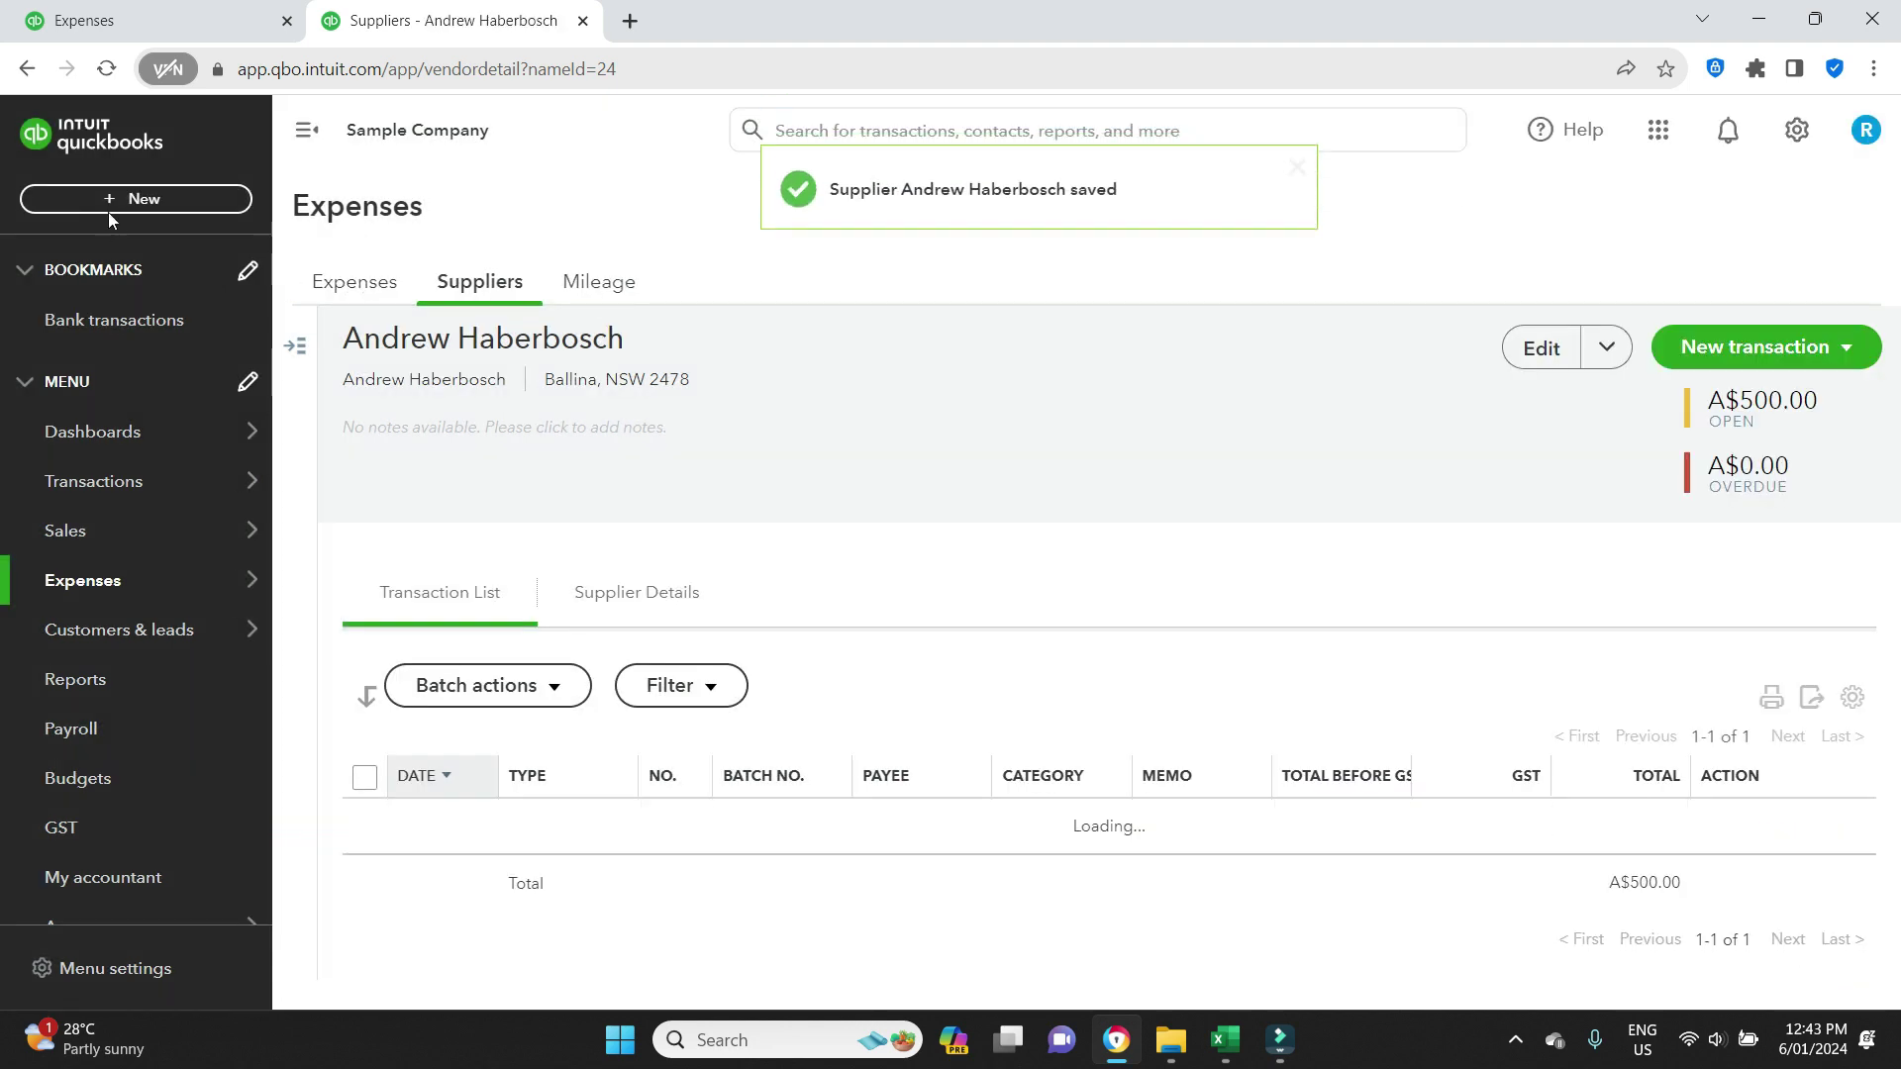
Select both open bills, A$720 total, and create the batch payment, downloading 06_01_2024.ABA.
left_click(103, 202)
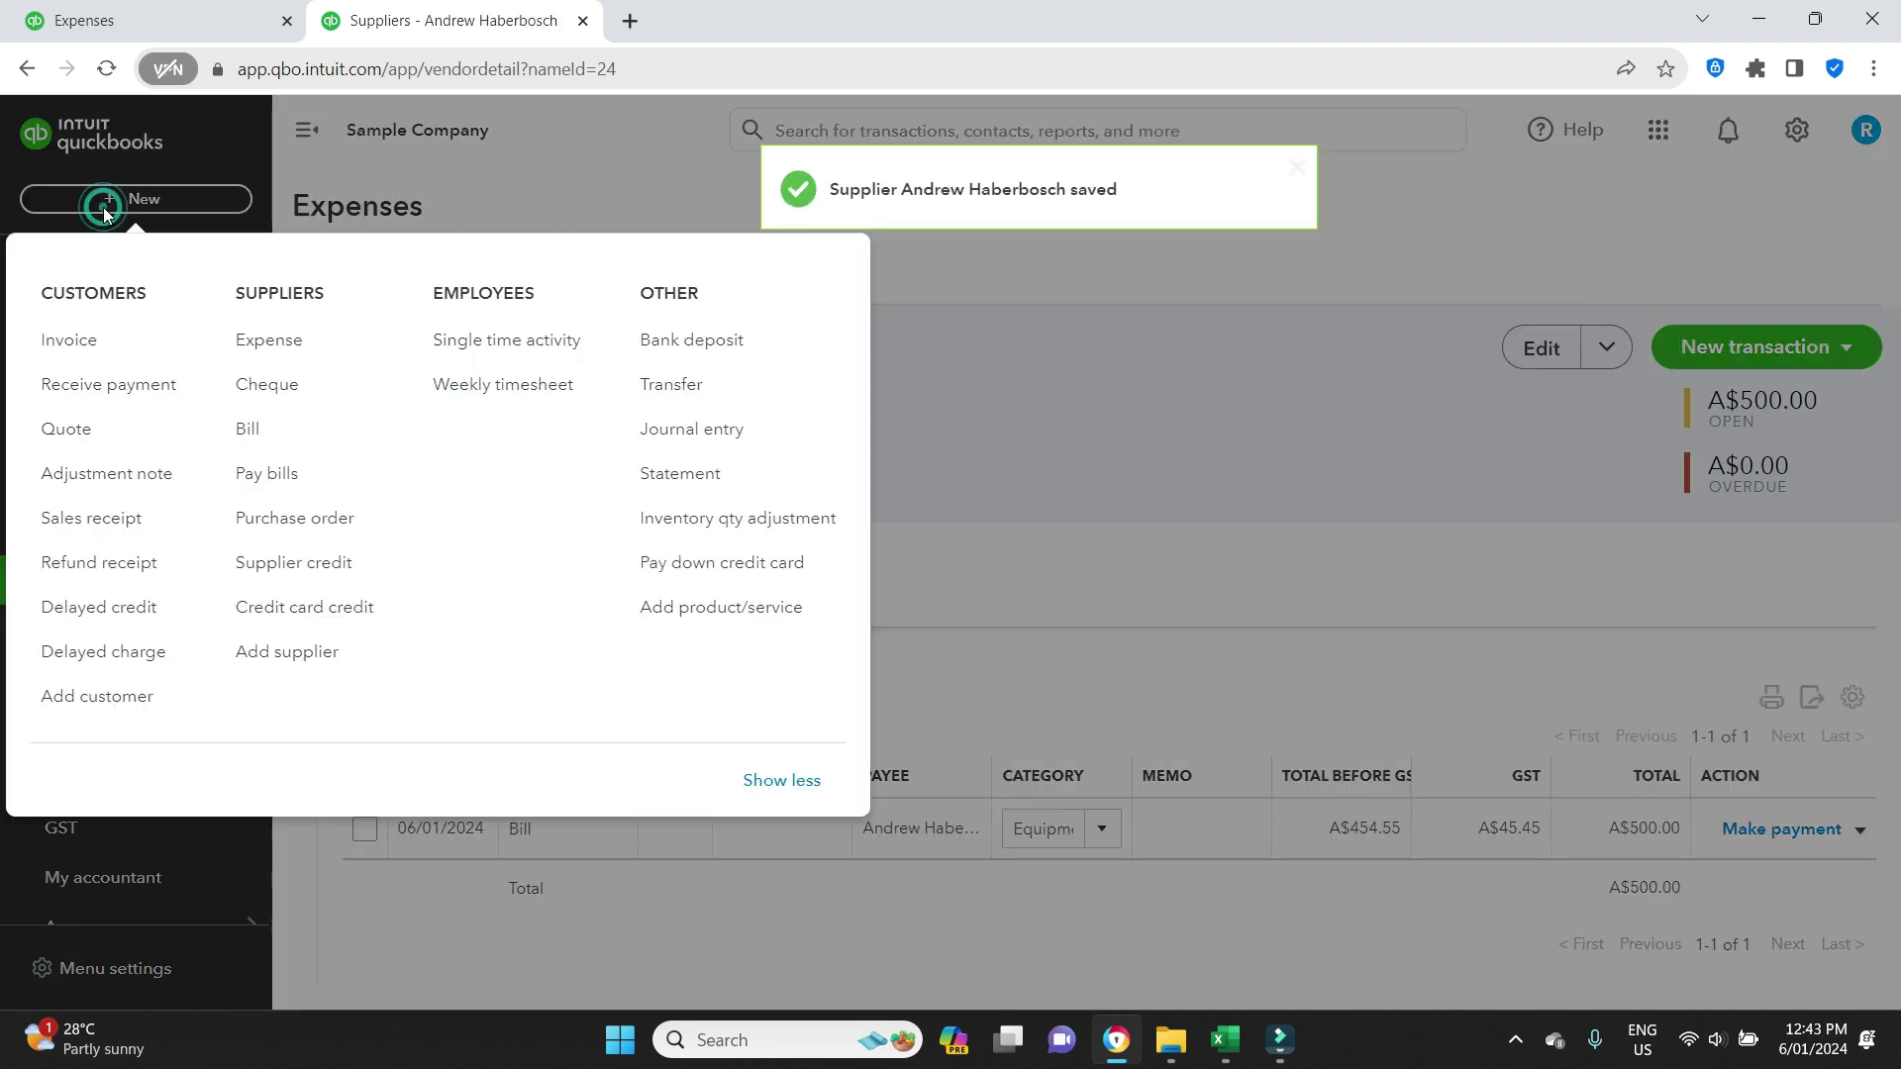
left_click(265, 476)
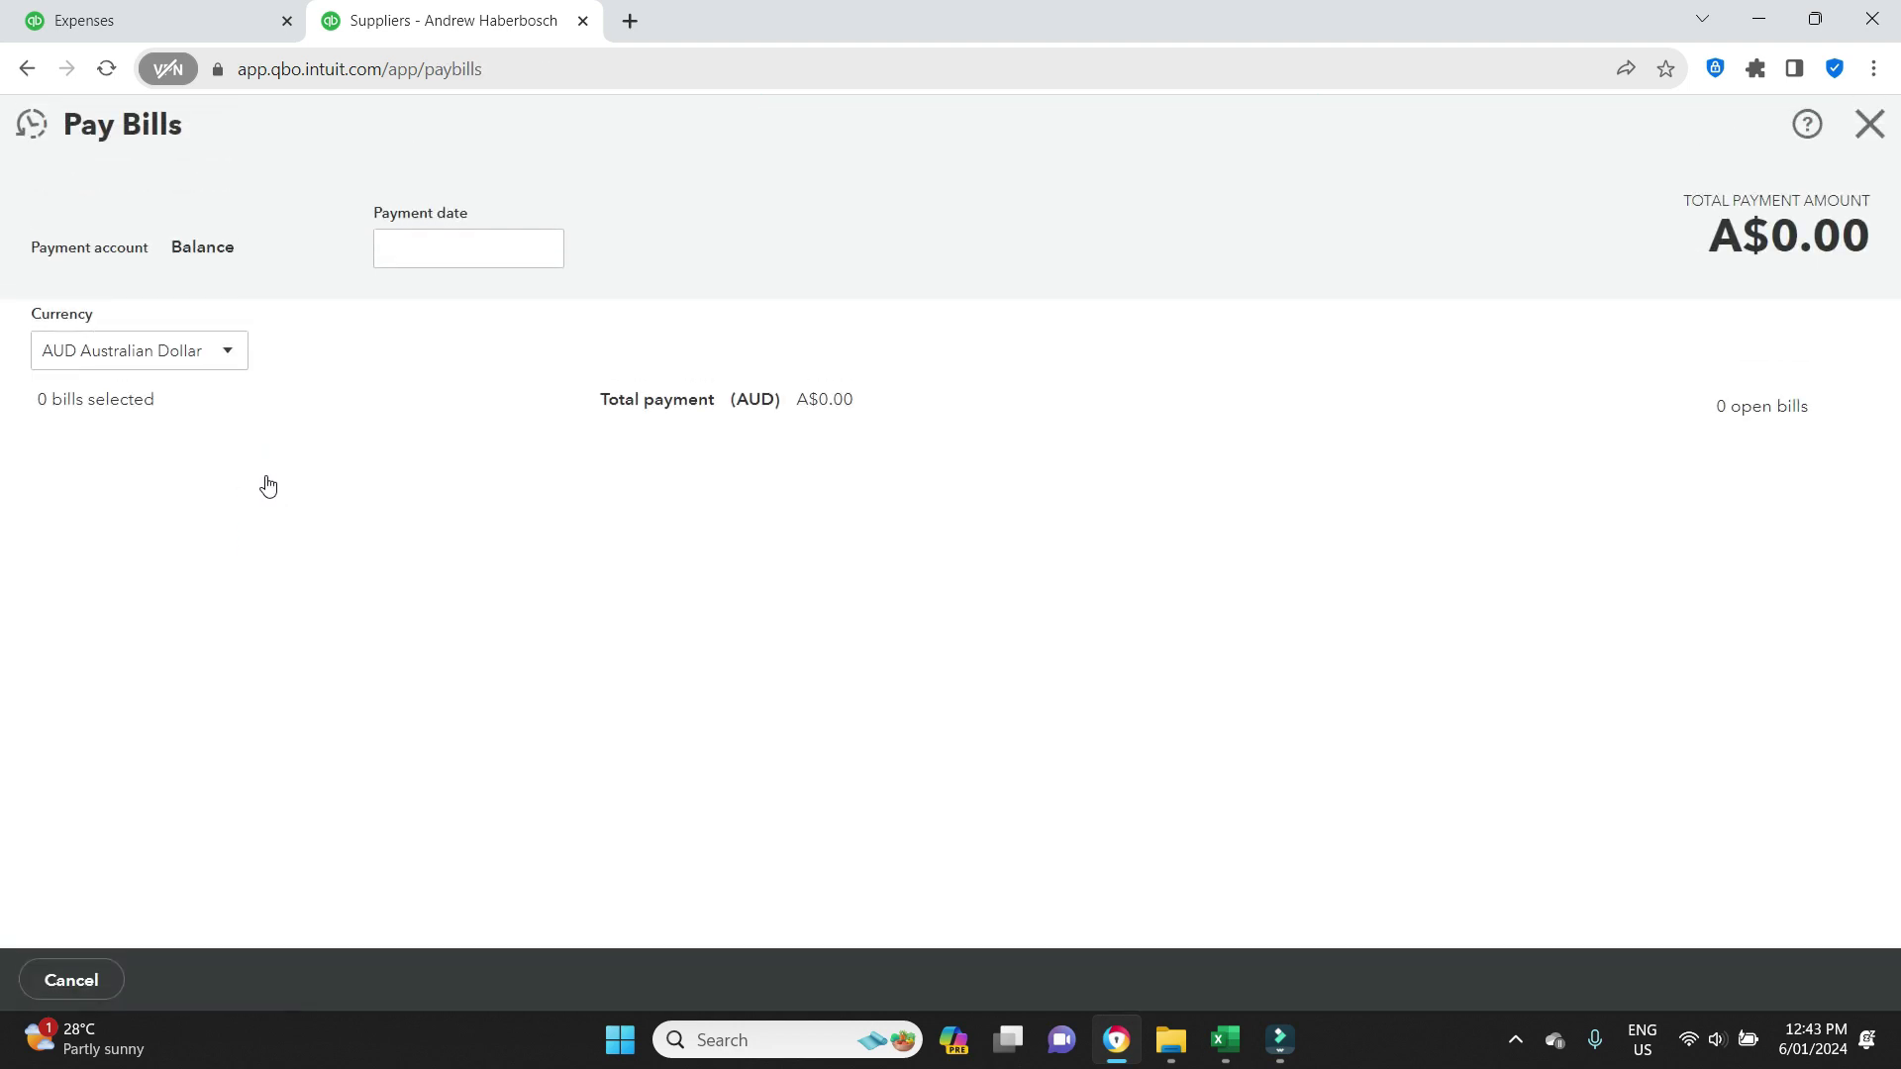
left_click(51, 458)
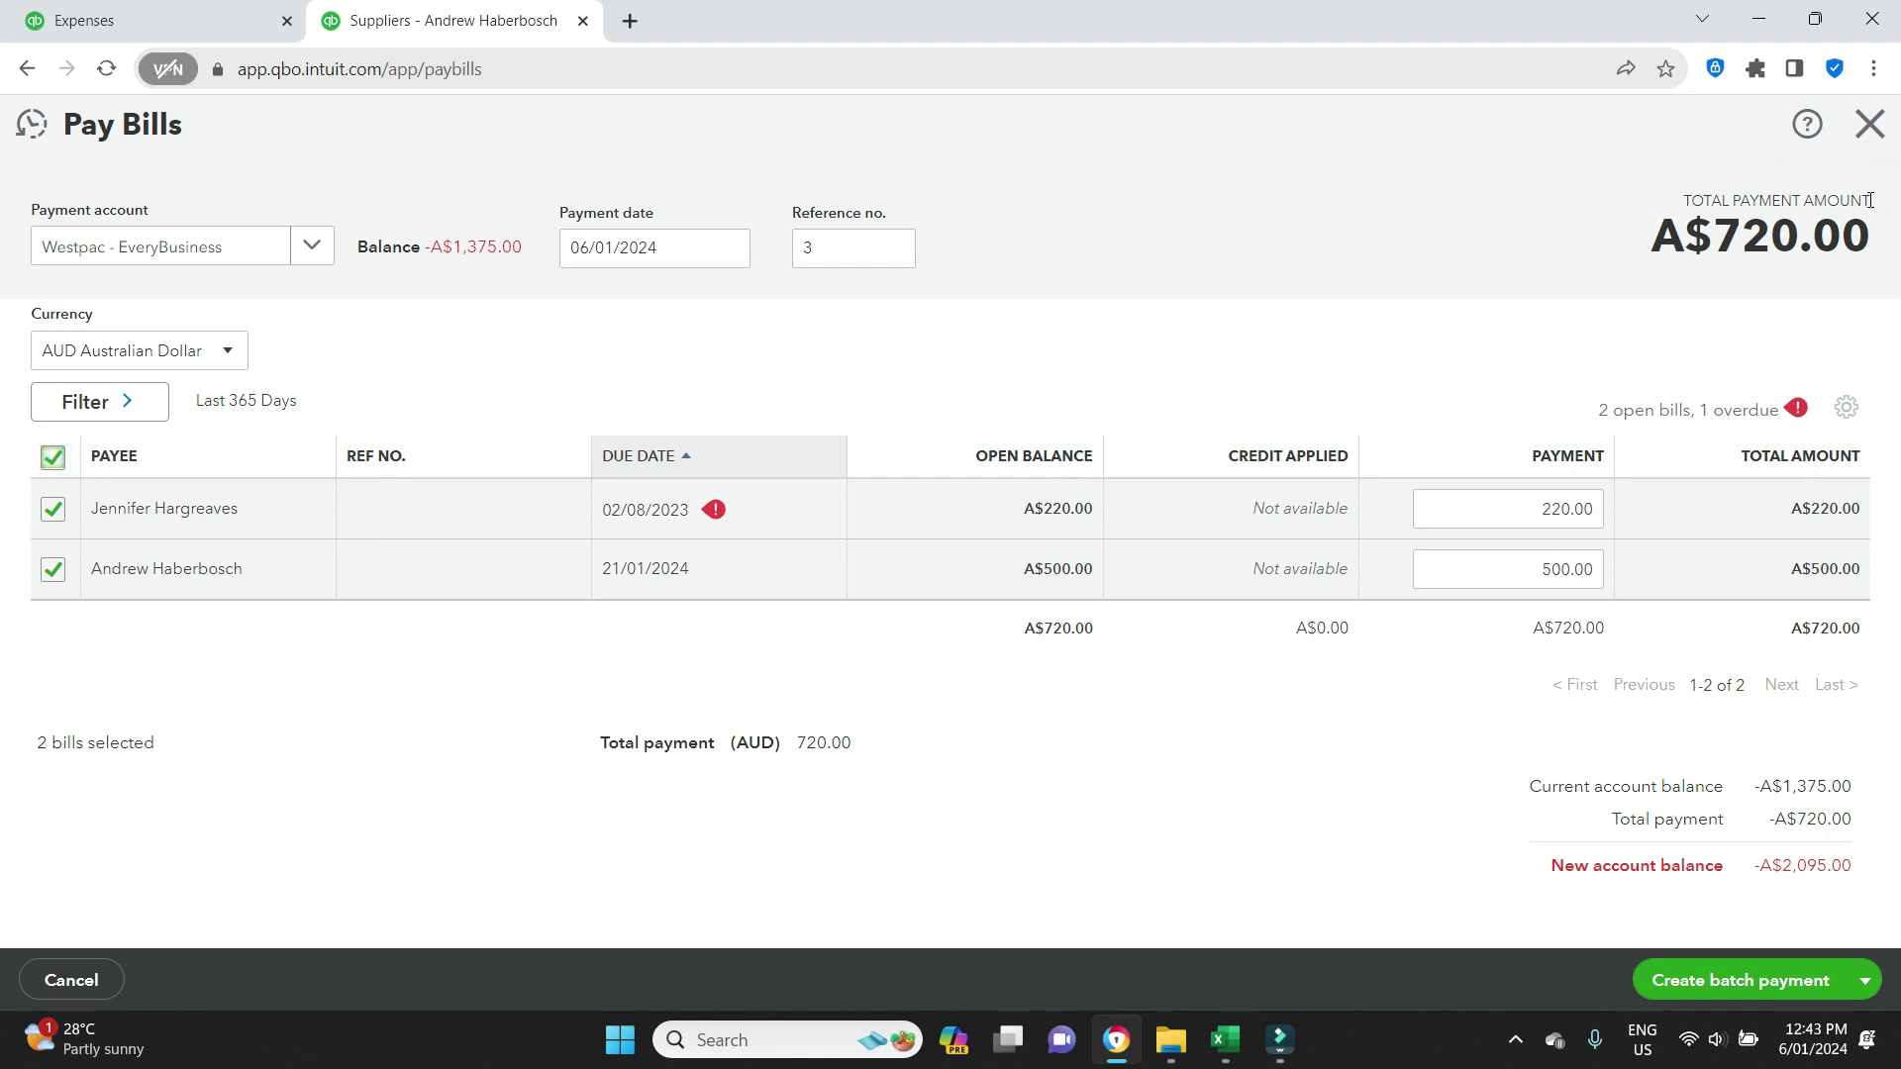
left_click(1748, 985)
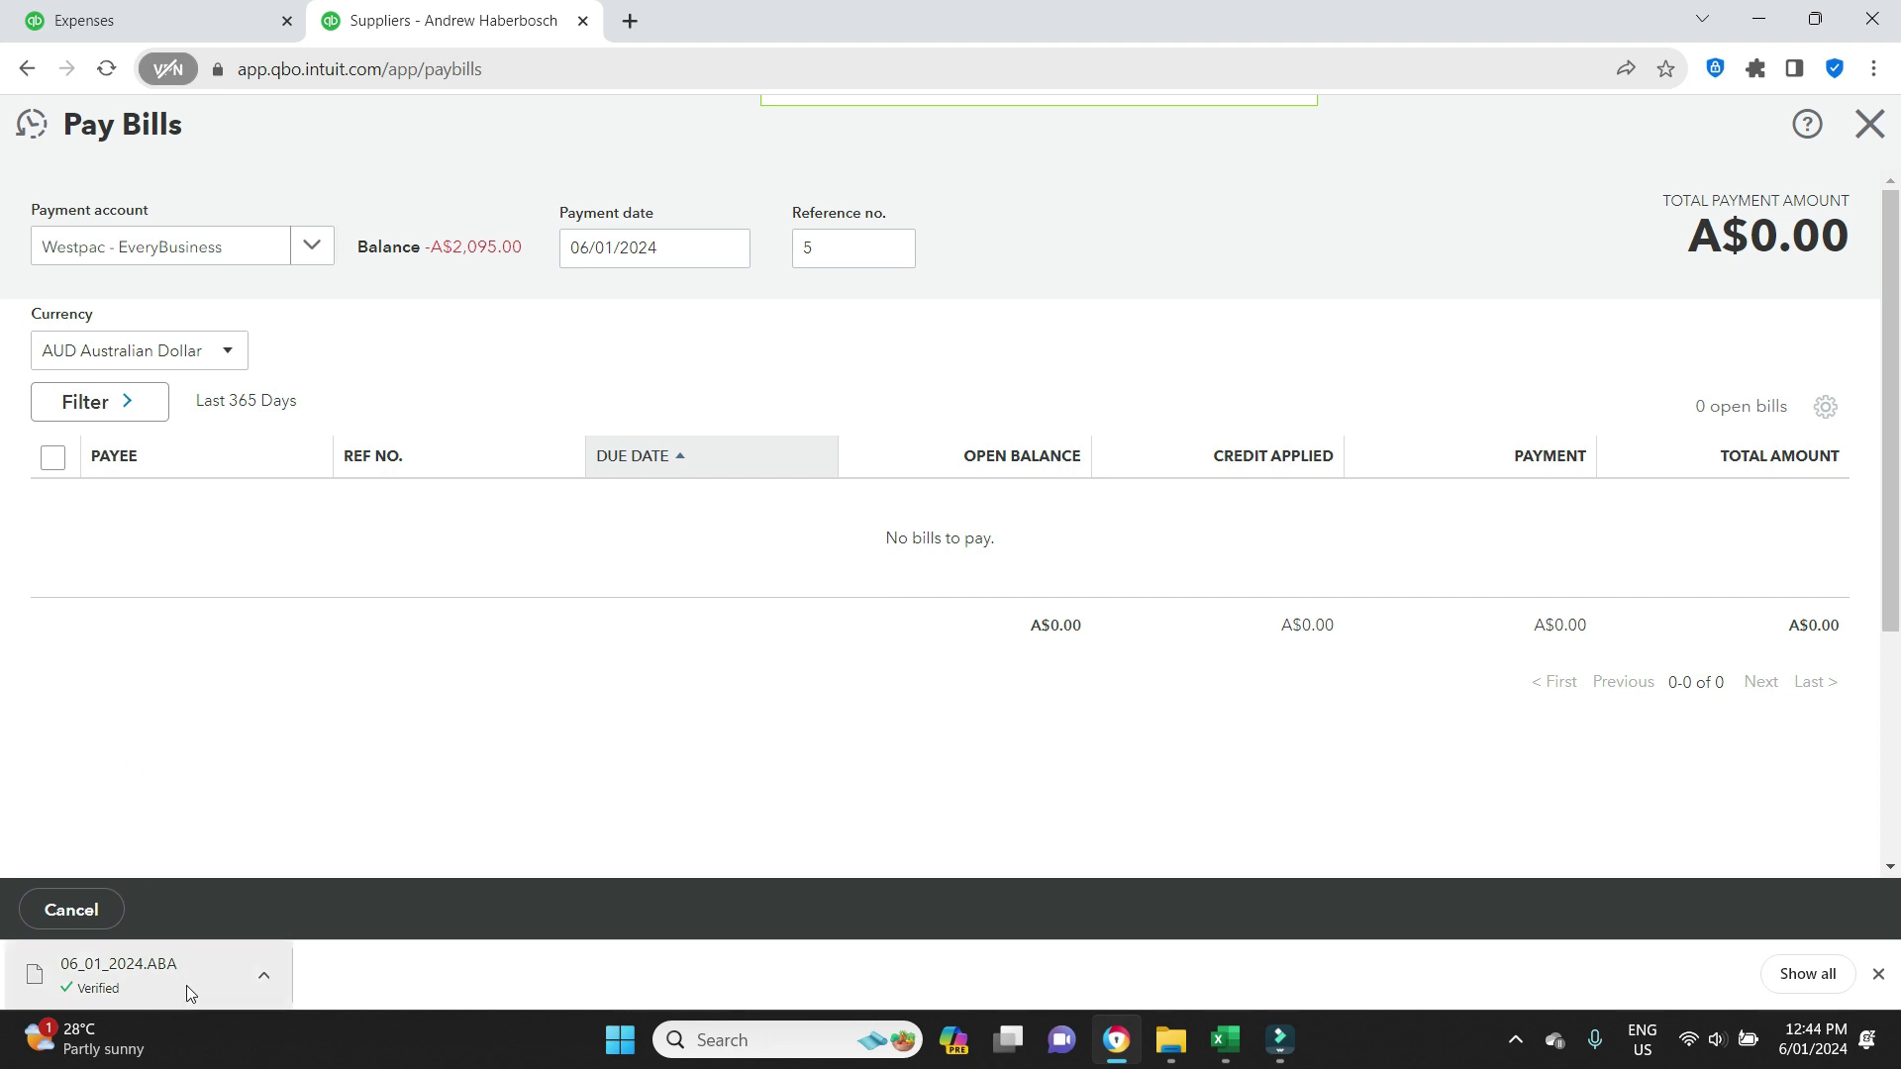
Check the downloaded ABA file's options, then close Pay Bills to reach the dashboard.
left_click(265, 982)
left_click(329, 741)
left_click(261, 982)
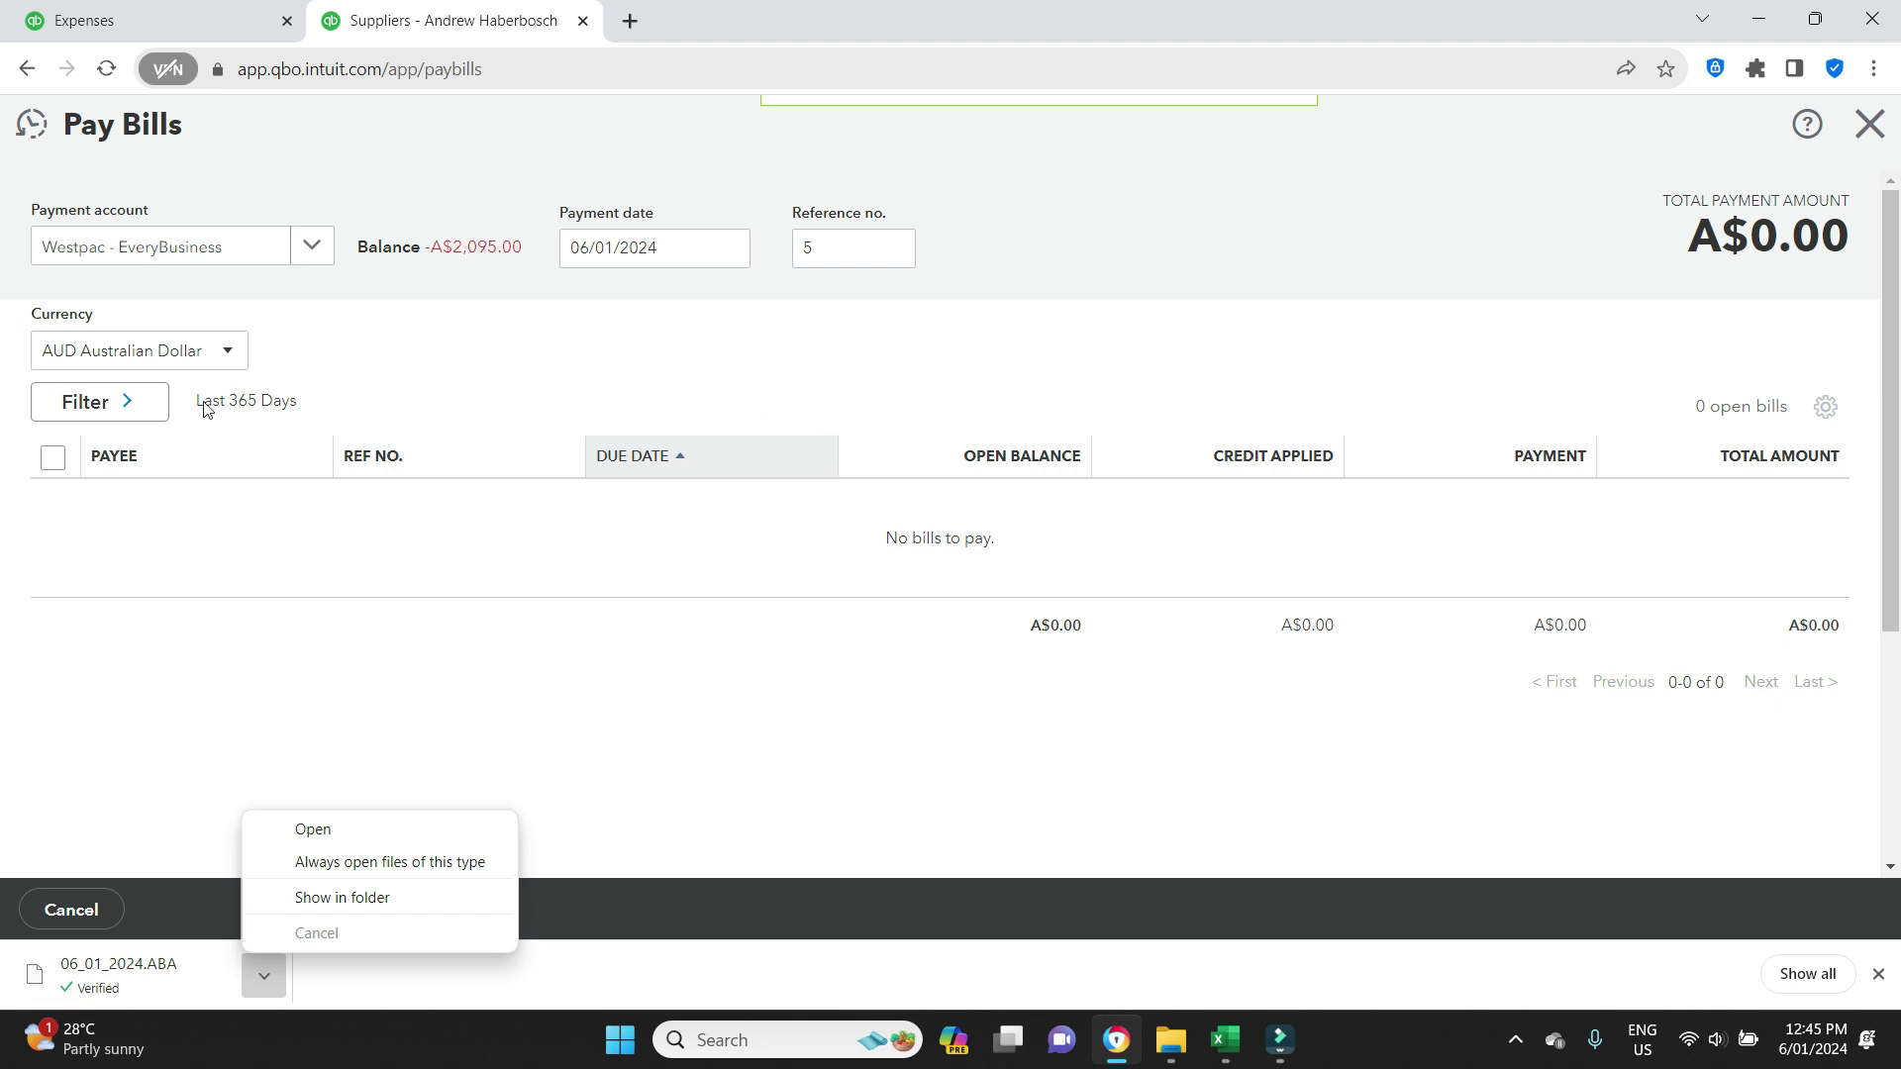
left_click(1869, 124)
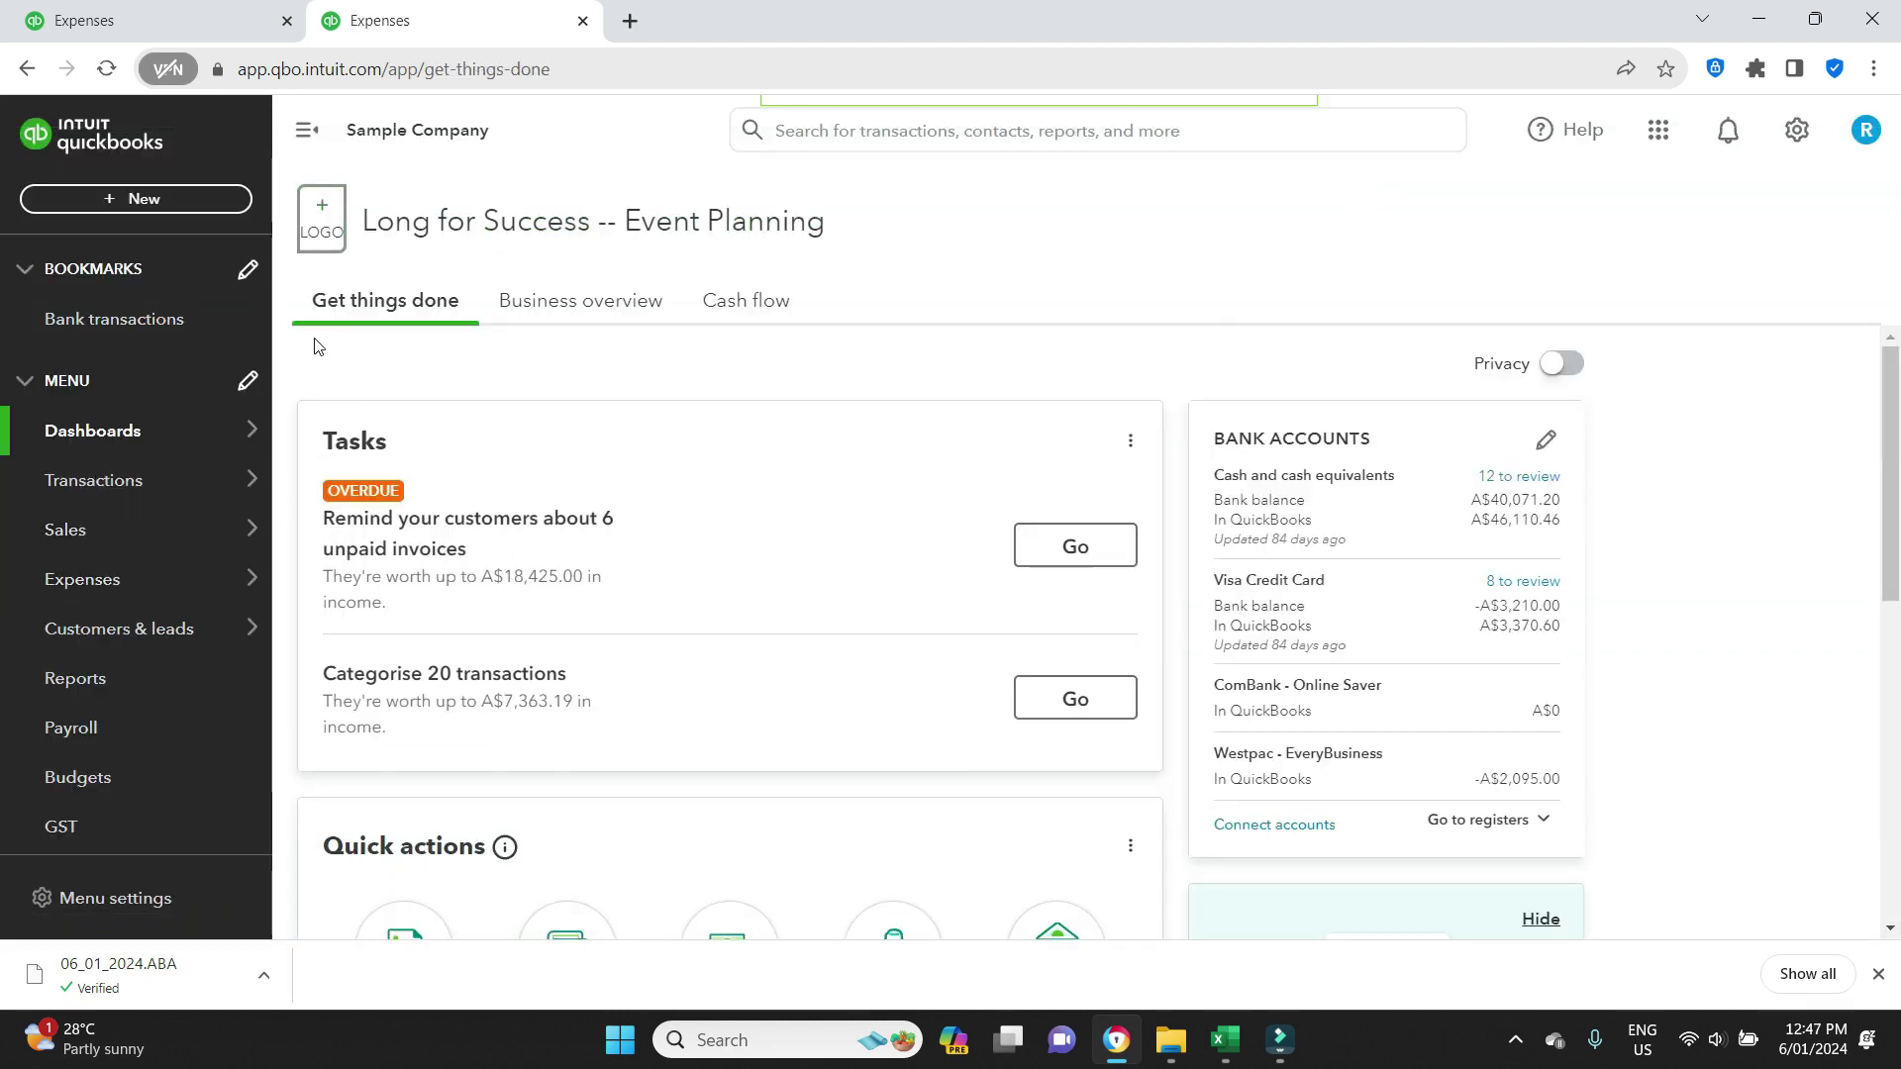
In the Expenses list, select the A$500 and A$220 bill payments from batch 1.
mouse_move(198, 582)
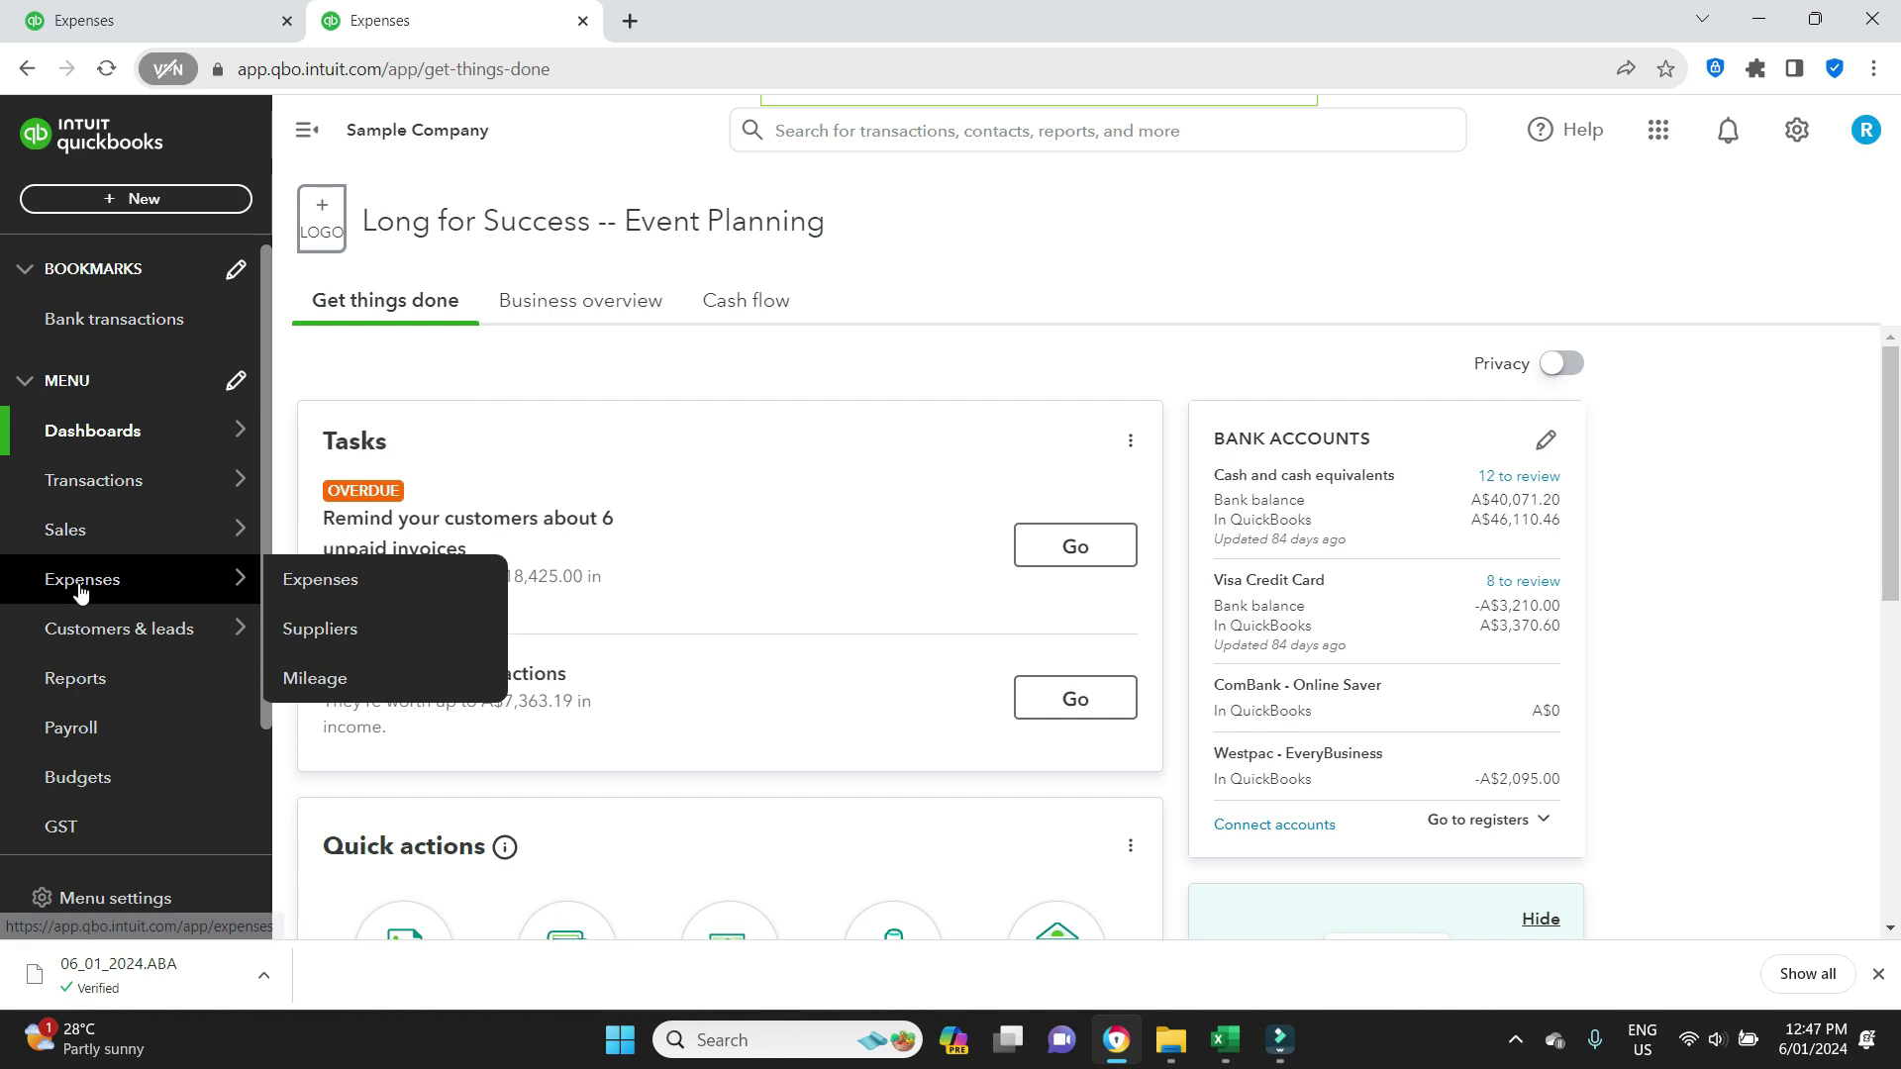
left_click(355, 603)
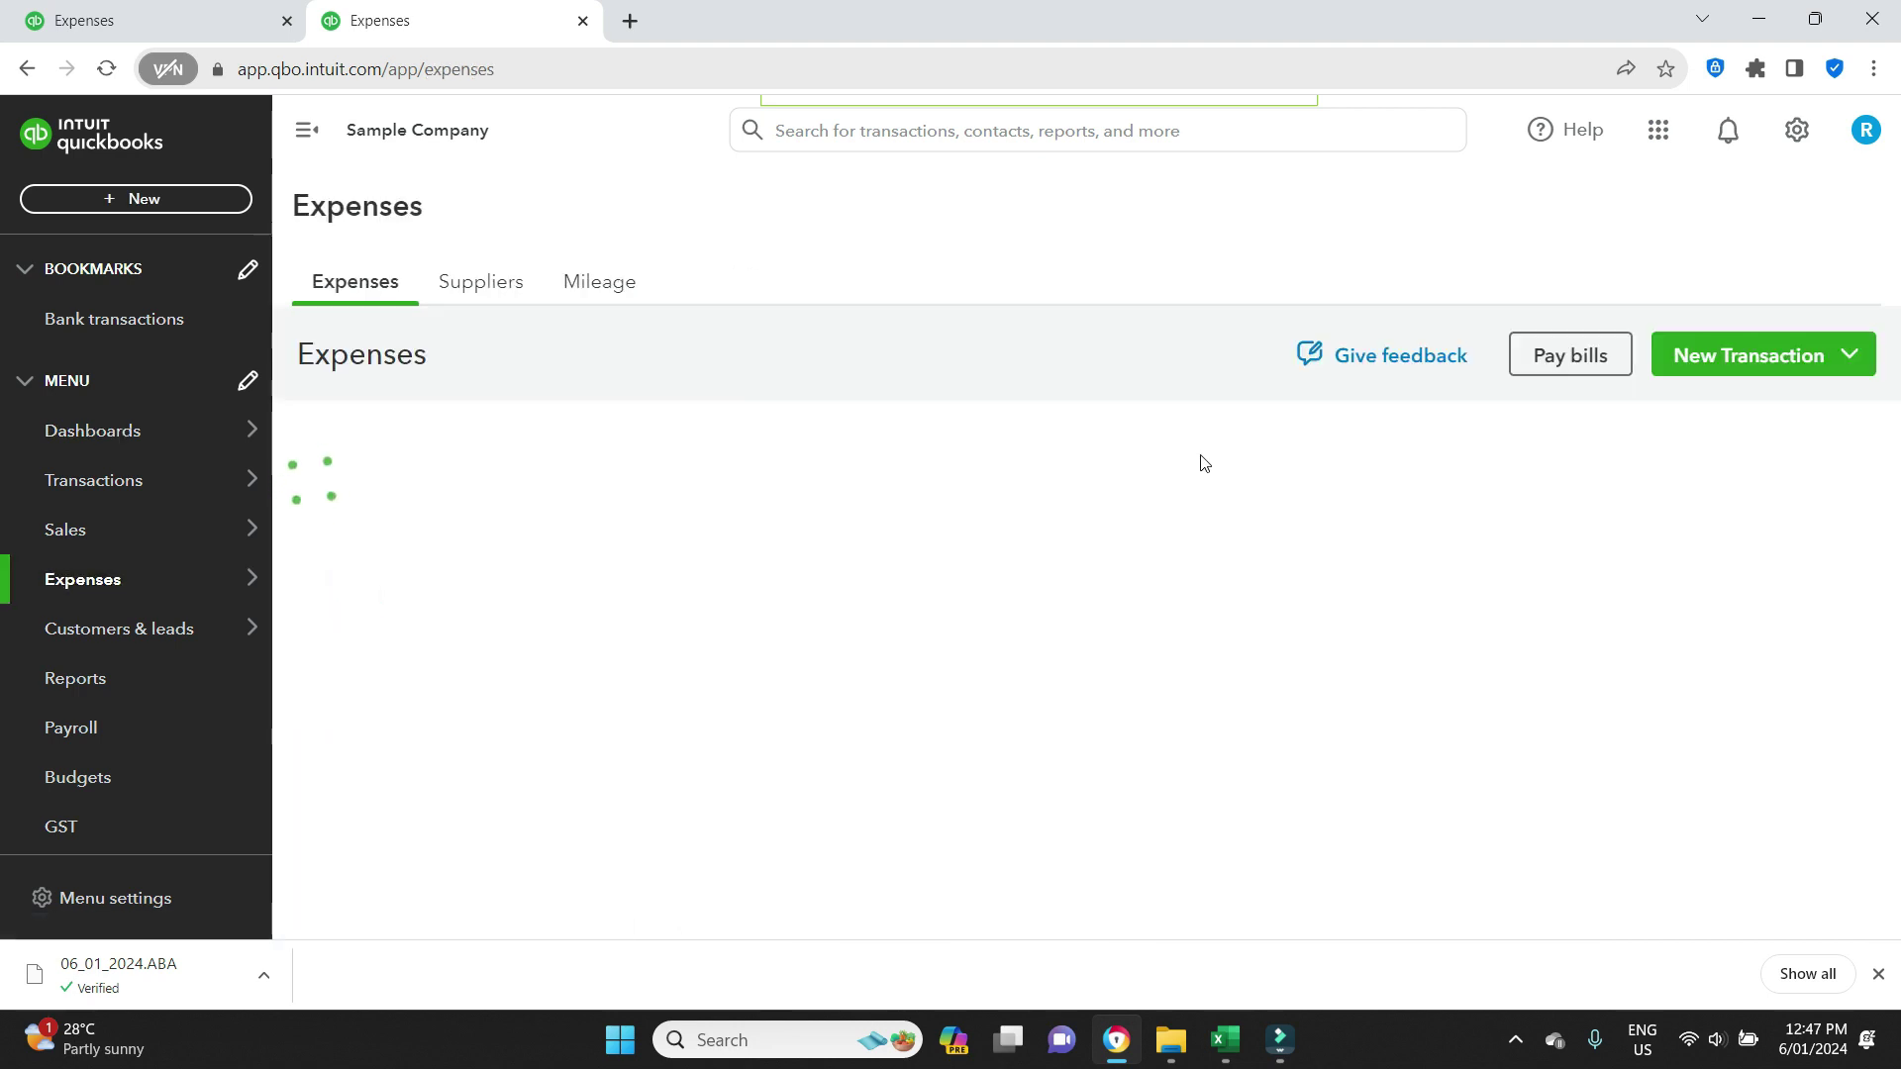
left_click(334, 616)
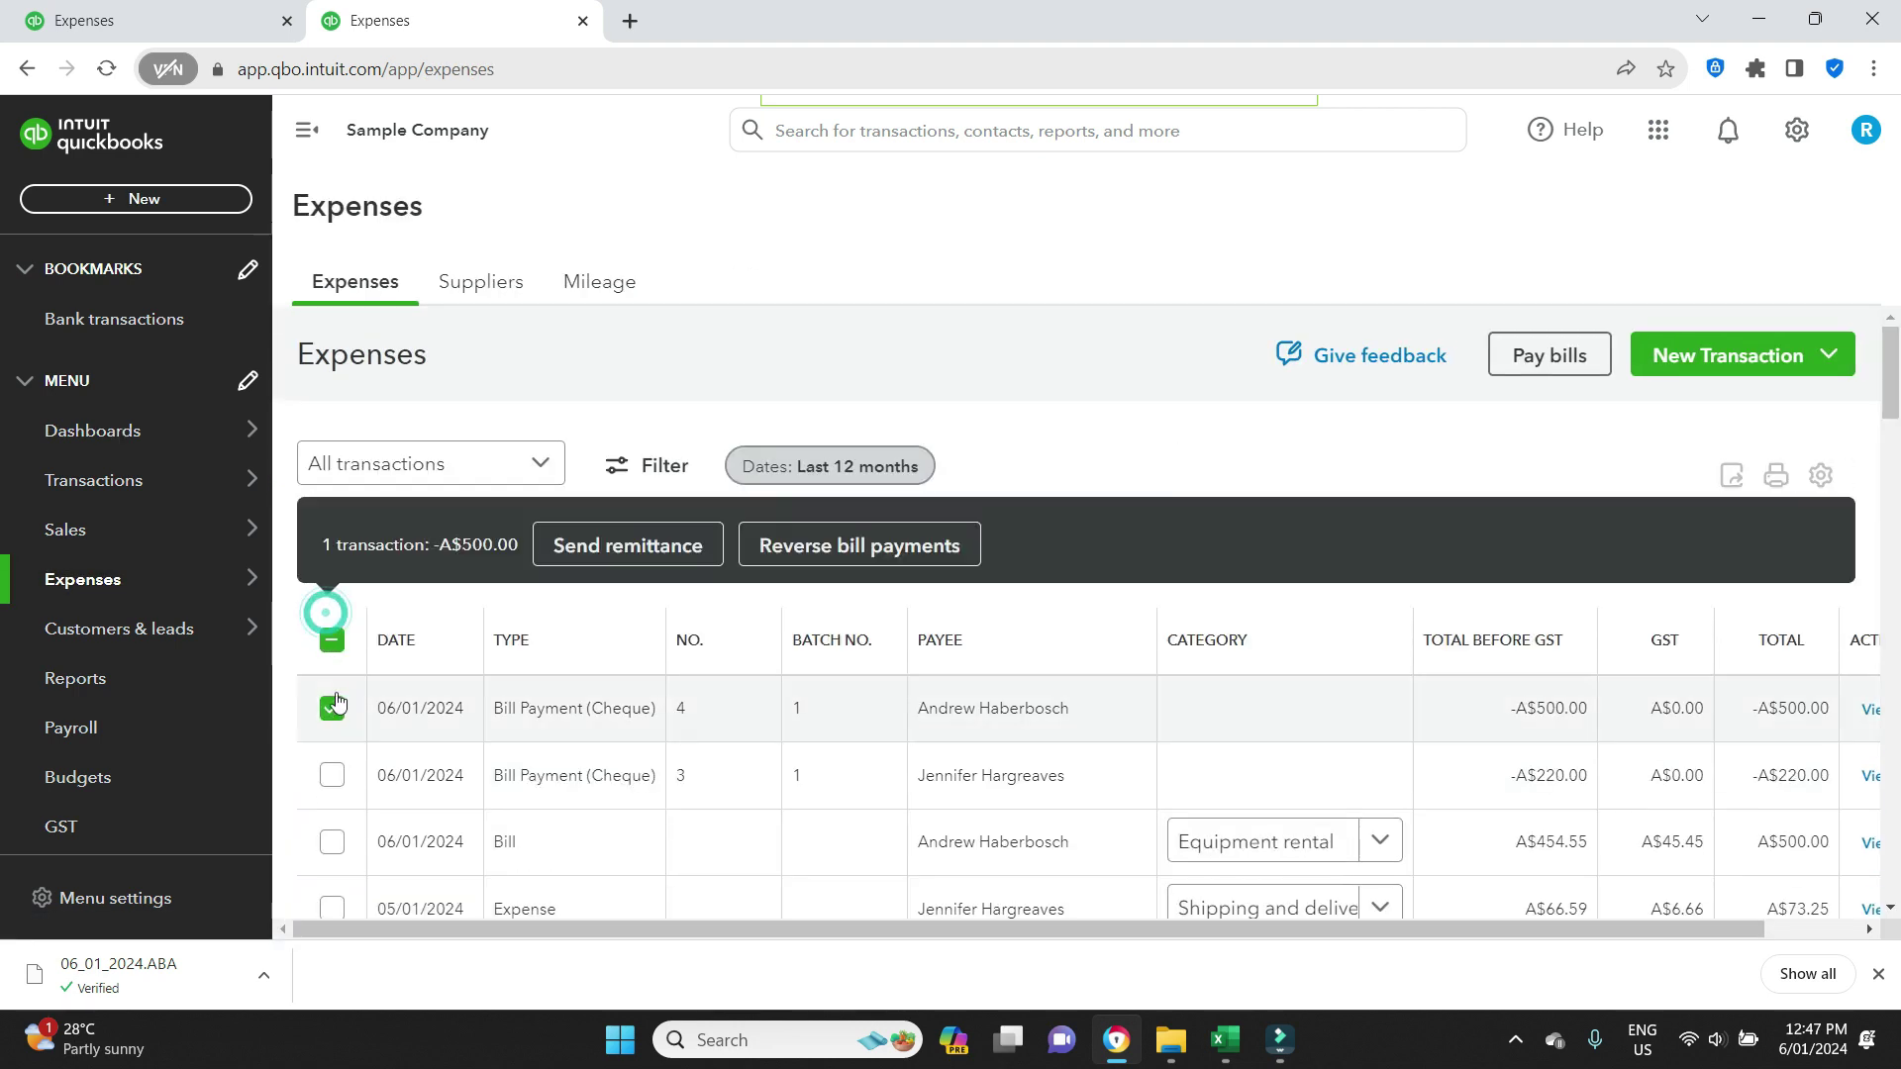
left_click(332, 782)
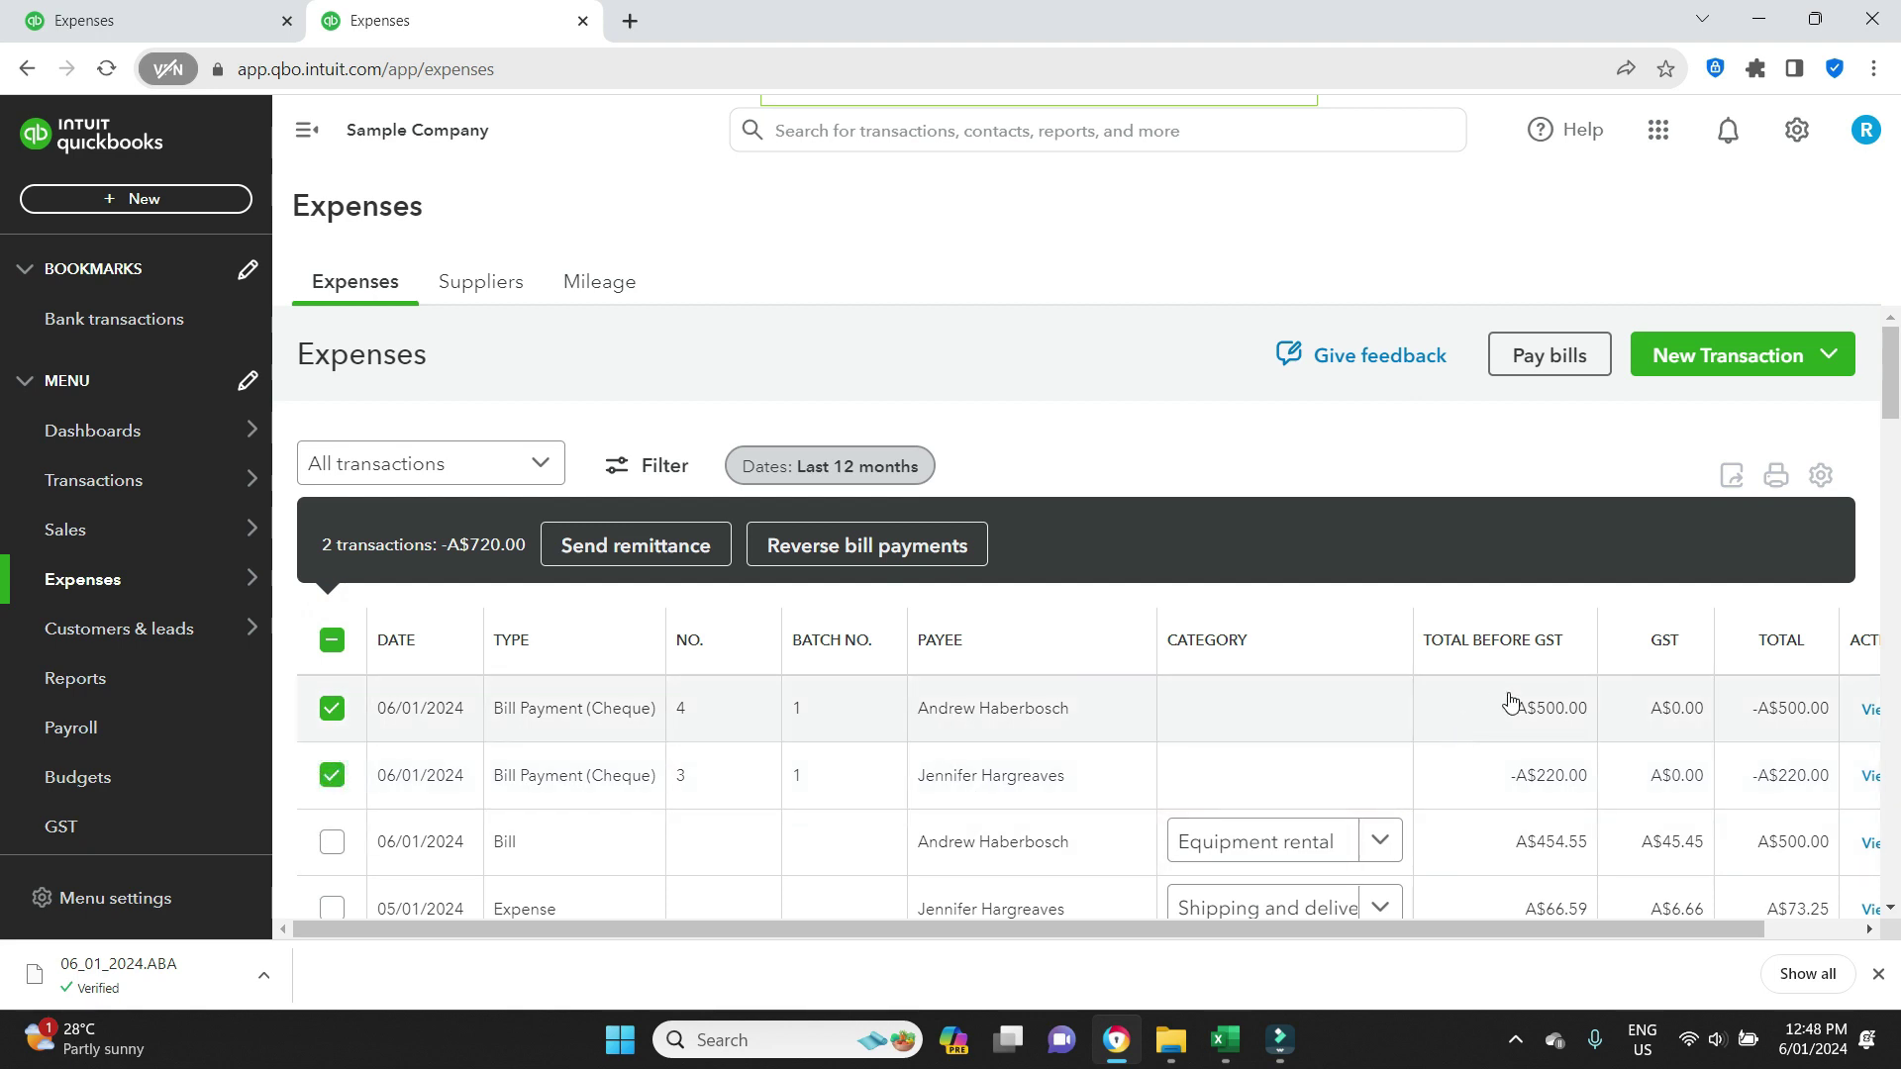
scroll(1495, 711, "down", 1)
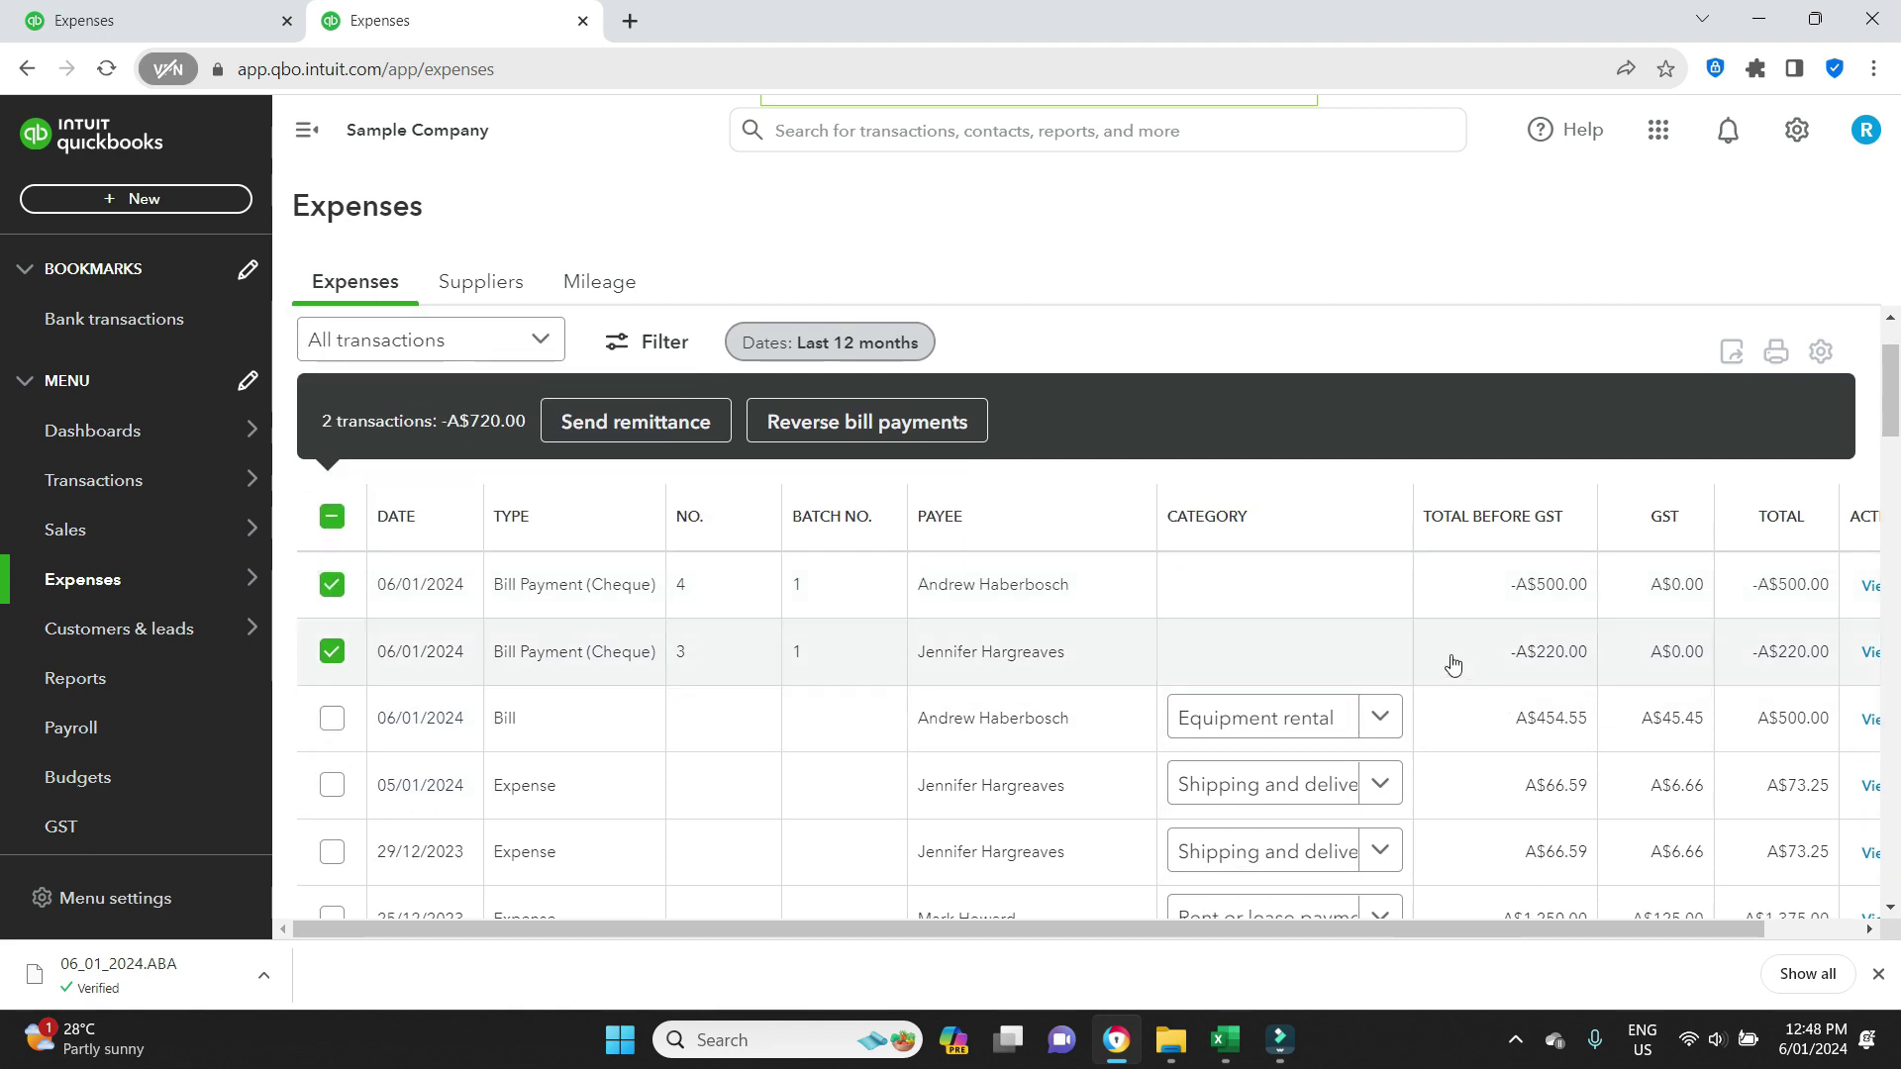